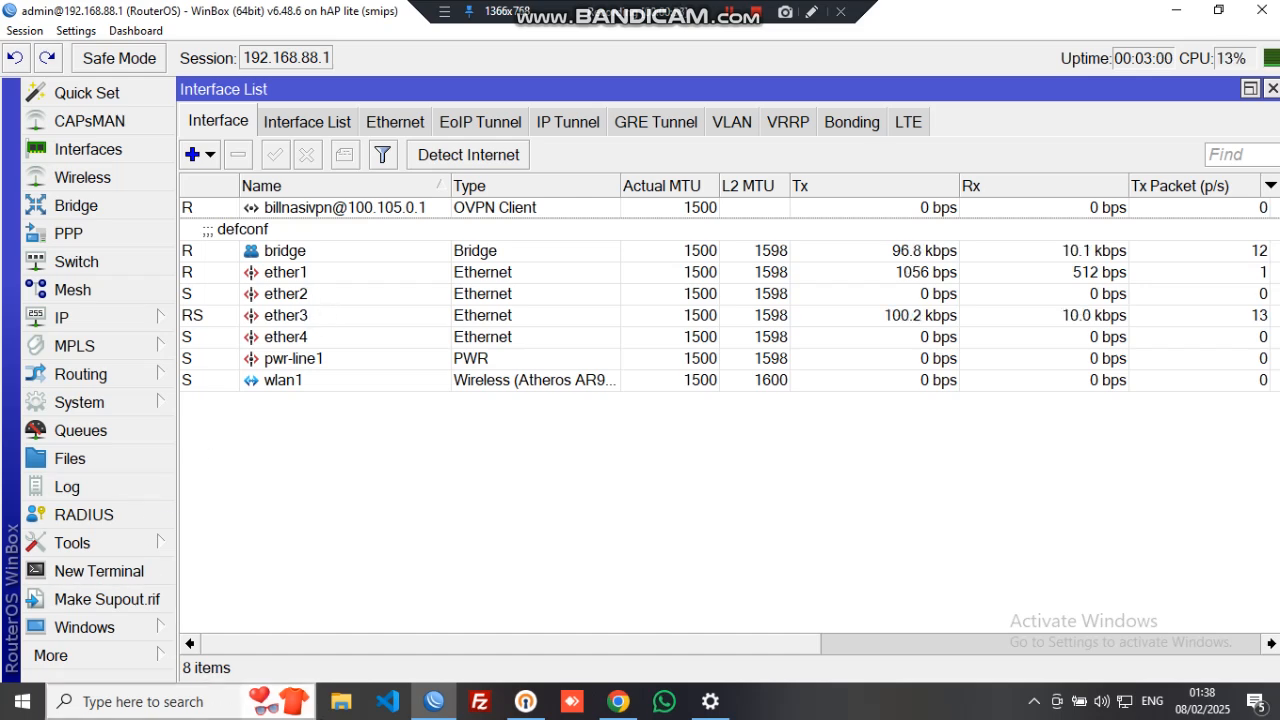
# - Open File Explorer at Quick access on top of the WinBox interface list
pyautogui.click(337, 705)
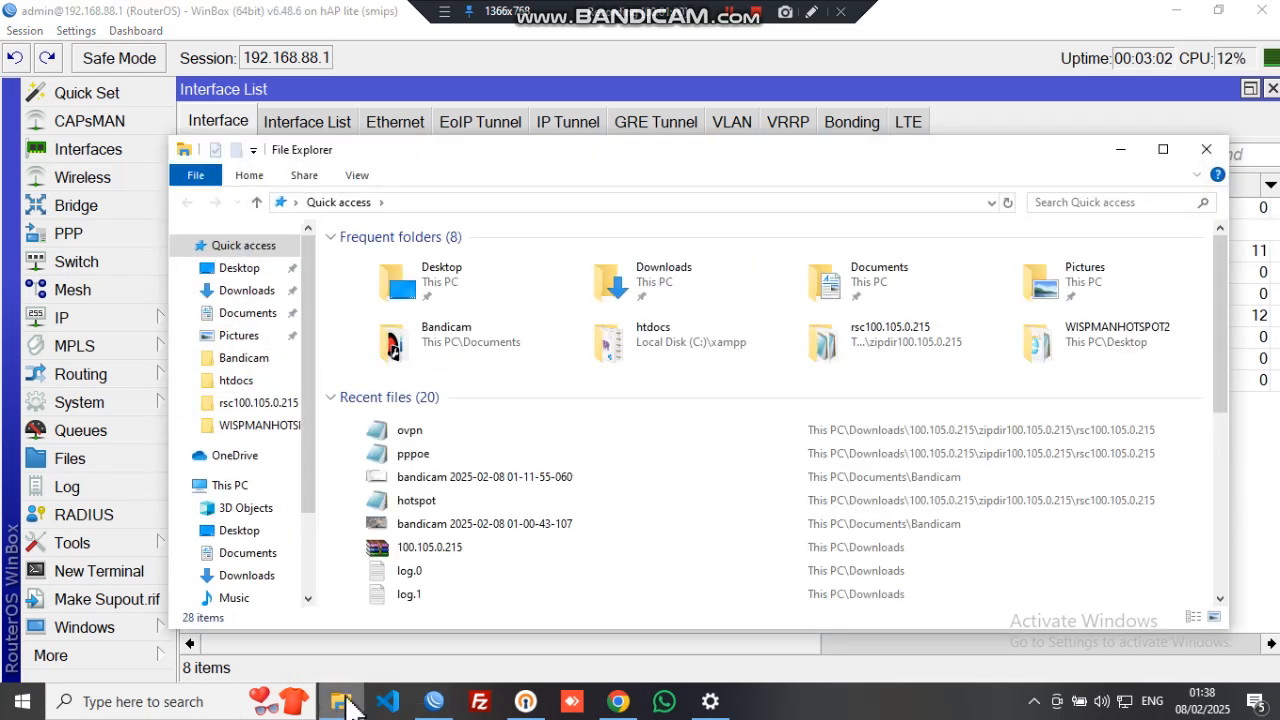
# - Open the combined script from Downloads > 100.105.0.215 > zipdir100.105.0.215 > rsc100.105.0.215 in Notepad
pyautogui.click(528, 168)
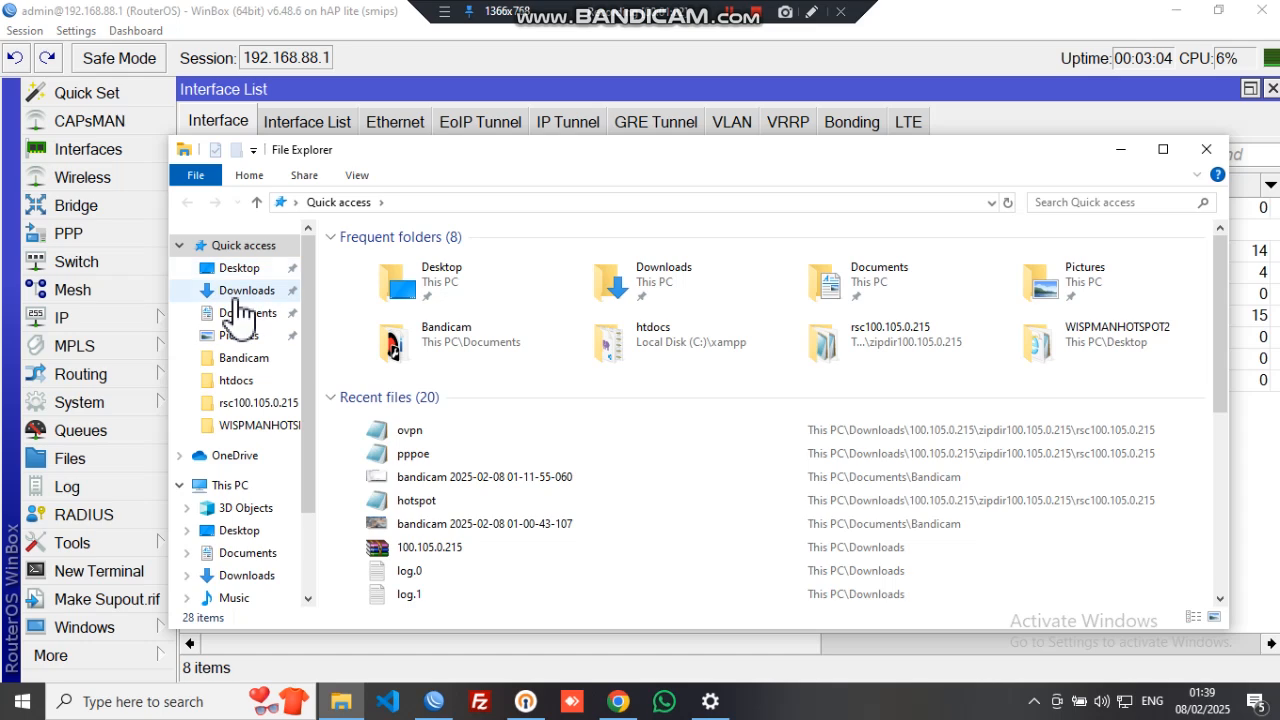
pyautogui.click(232, 294)
pyautogui.doubleClick(417, 287)
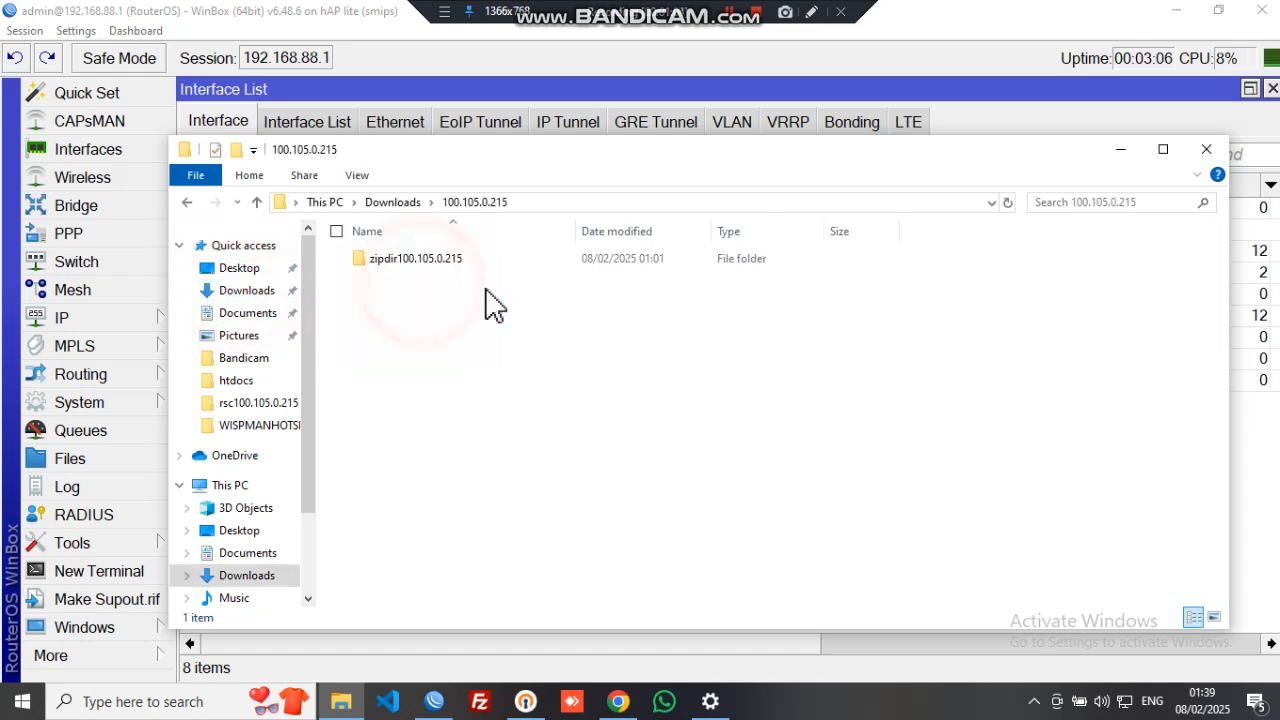
pyautogui.click(492, 263)
pyautogui.doubleClick(493, 263)
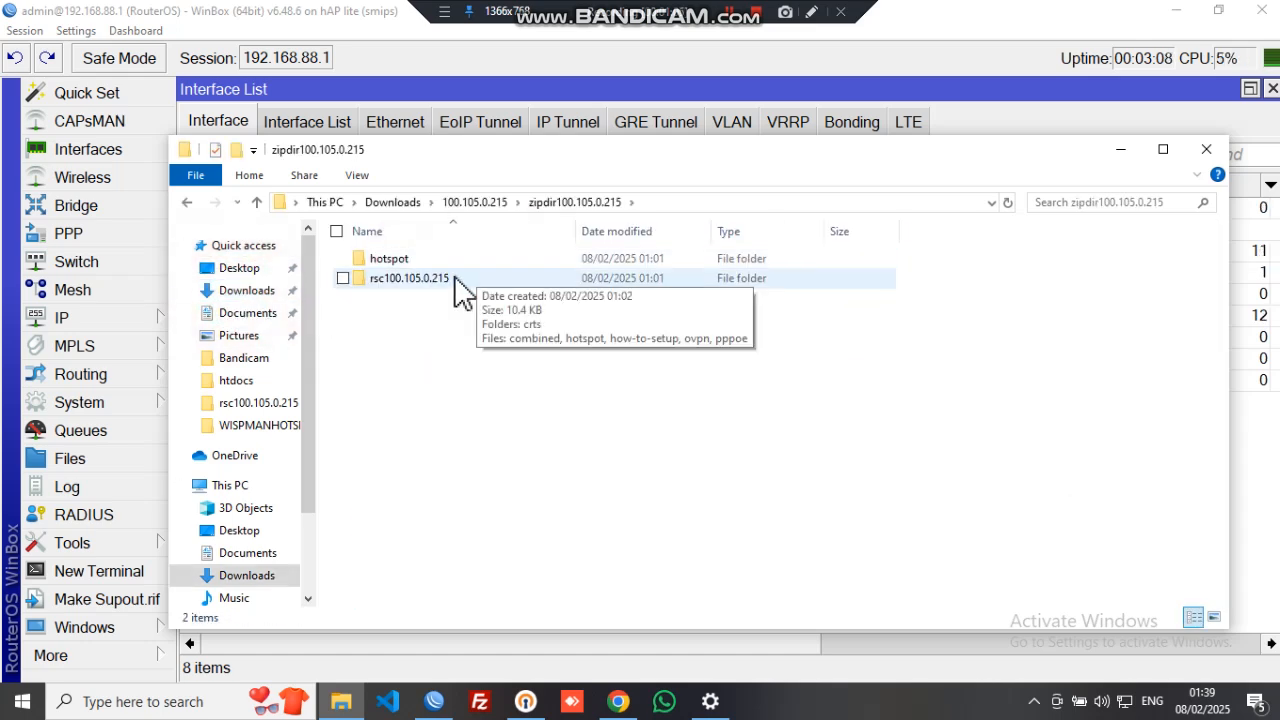
pyautogui.doubleClick(455, 280)
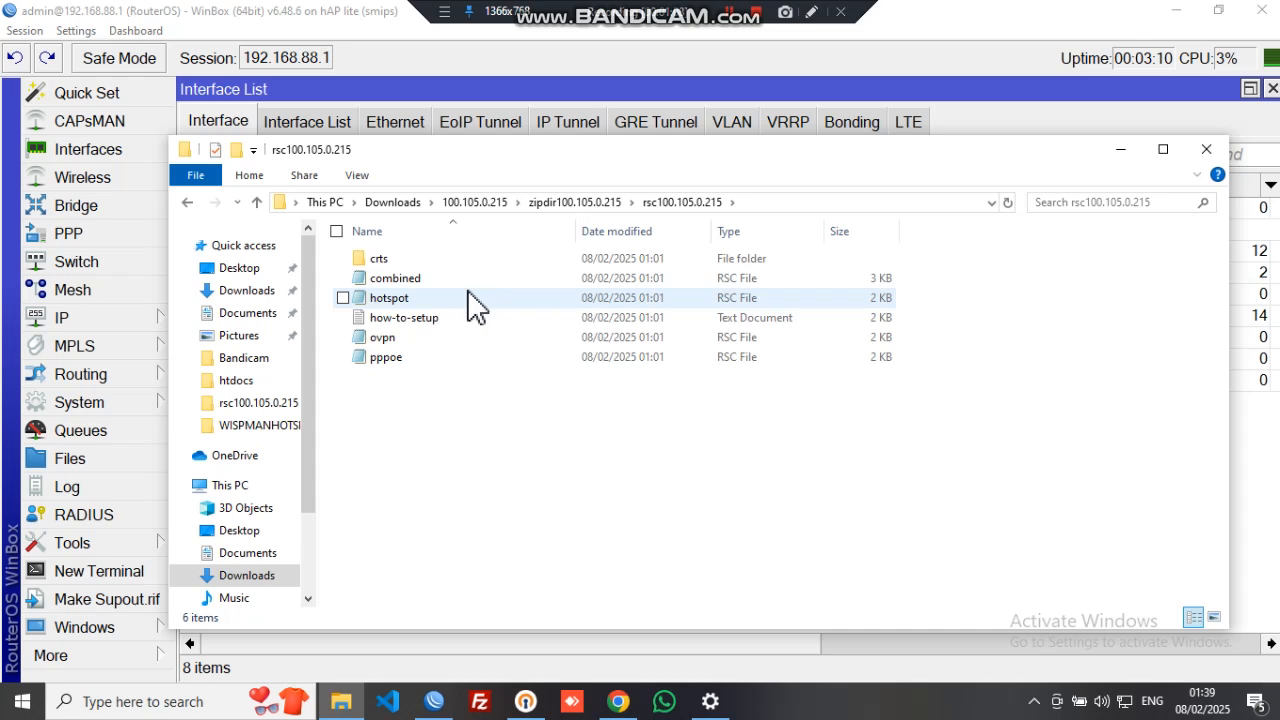
pyautogui.moveTo(570, 150); pyautogui.dragTo(755, 96)
pyautogui.click(675, 218)
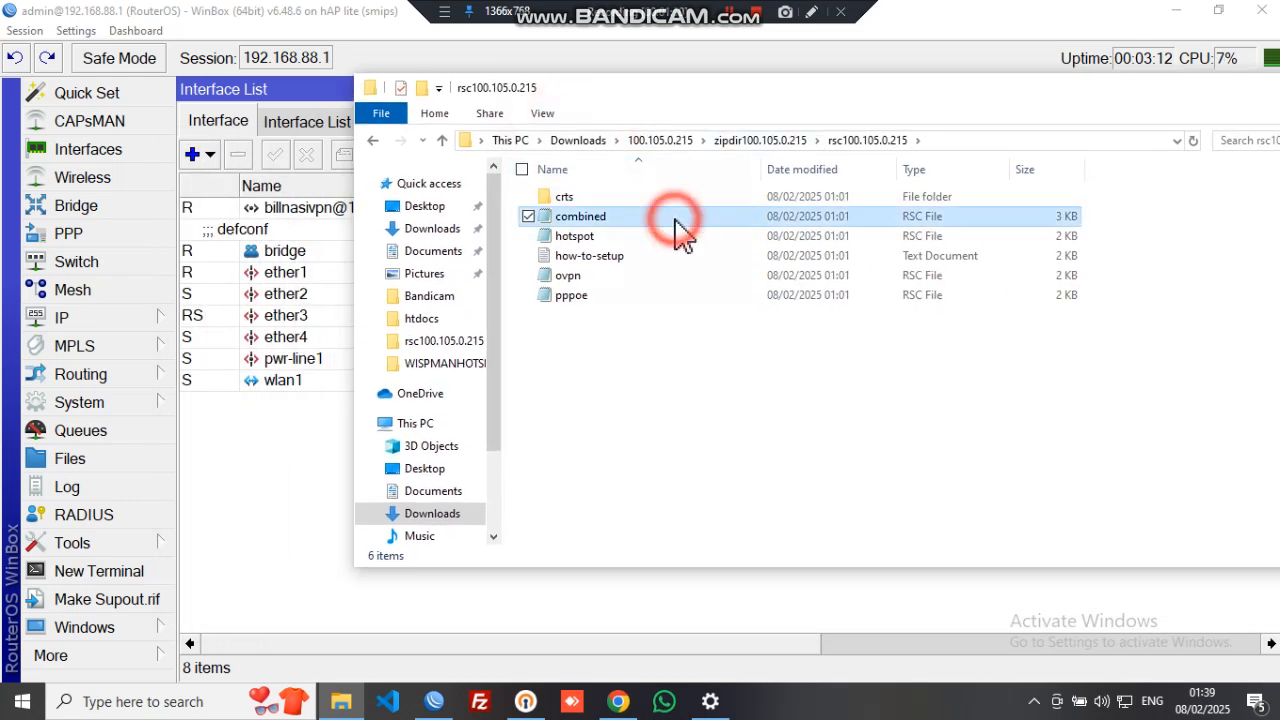
pyautogui.doubleClick(681, 230)
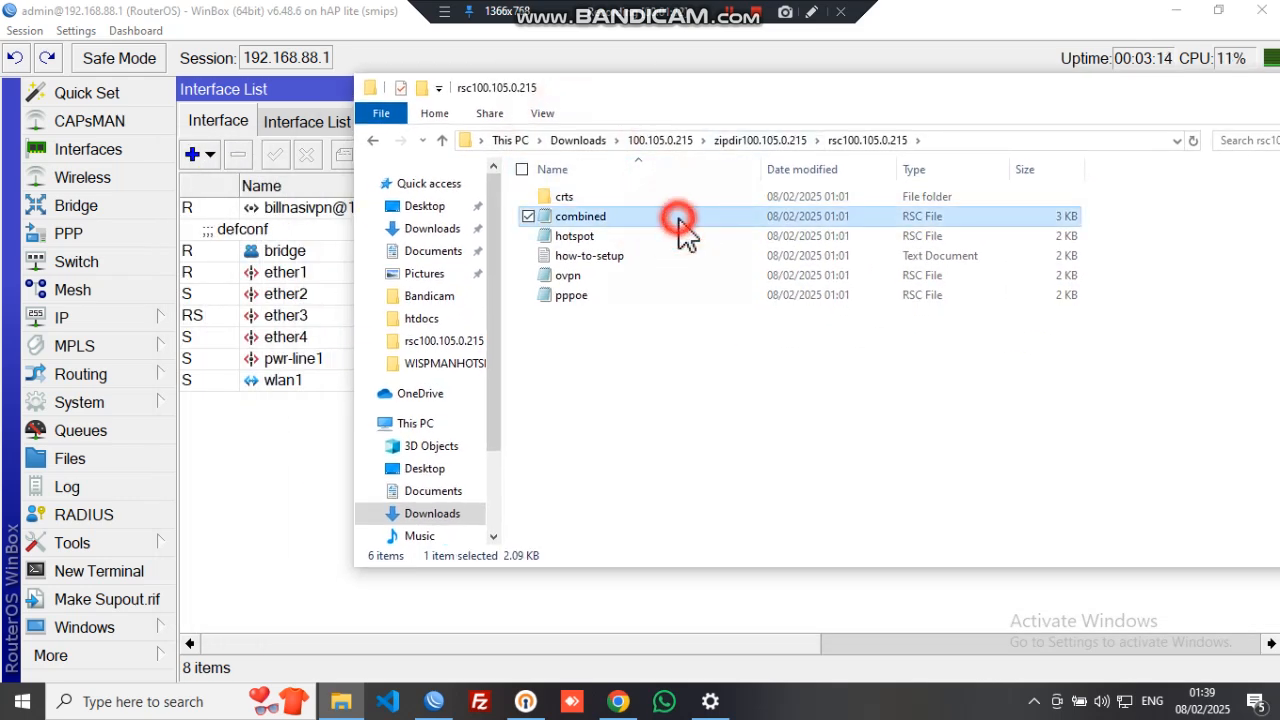
# - Copy the entire combined script, close Notepad and return to WinBox
pyautogui.click(688, 250)
pyautogui.rightClick(697, 252)
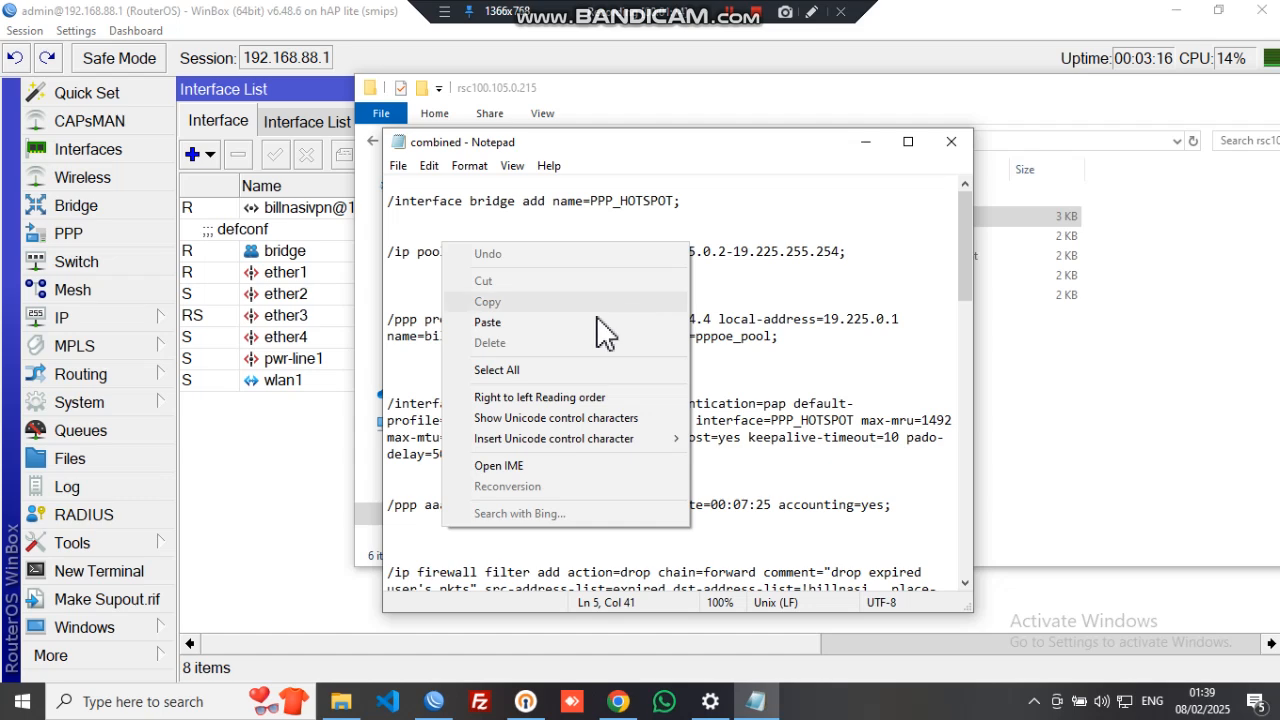
pyautogui.click(575, 366)
pyautogui.rightClick(686, 319)
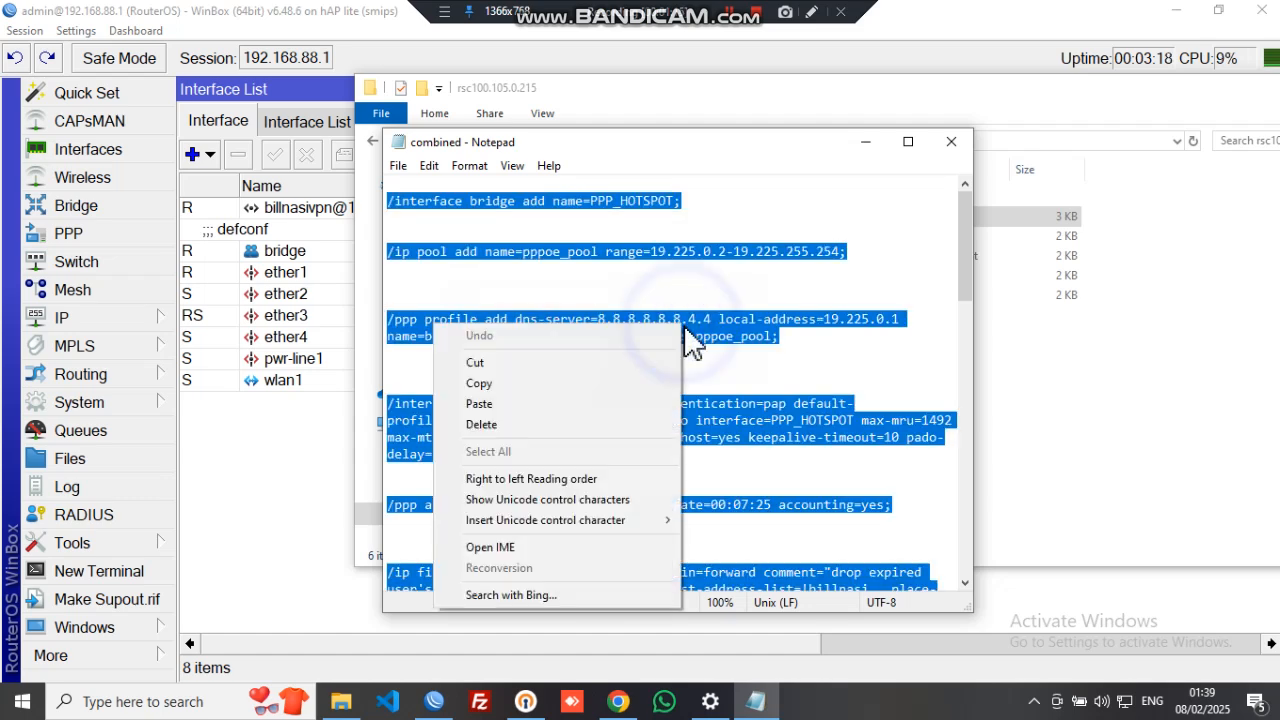
pyautogui.click(540, 382)
pyautogui.click(707, 355)
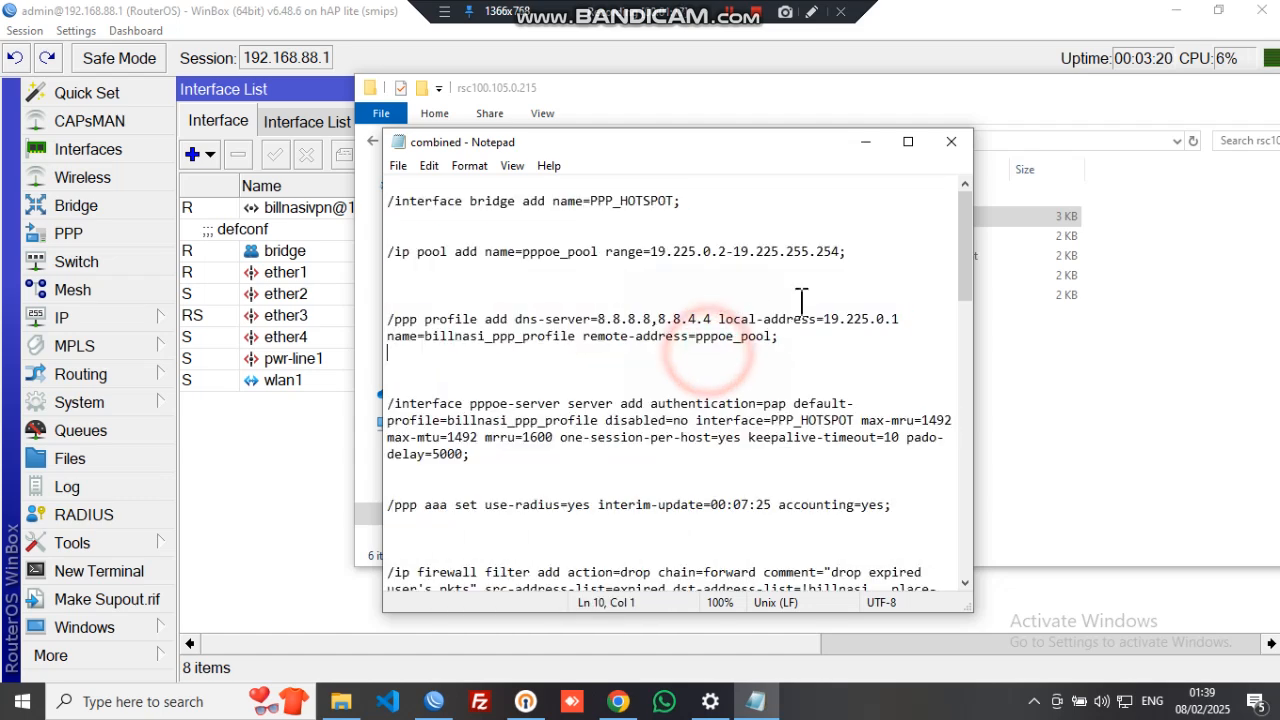
pyautogui.click(951, 141)
pyautogui.click(333, 453)
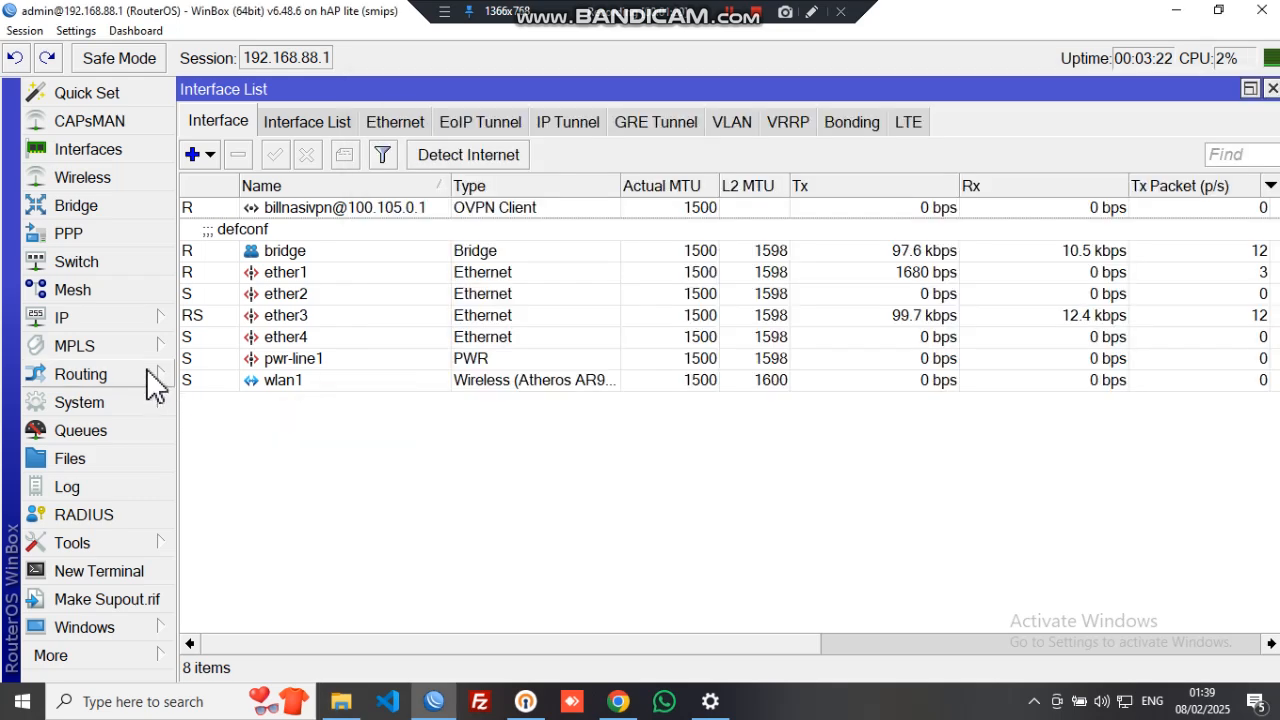
# - Create a new script with Don't Require Permissions ticked and the combined configuration pasted as its source
pyautogui.click(90, 405)
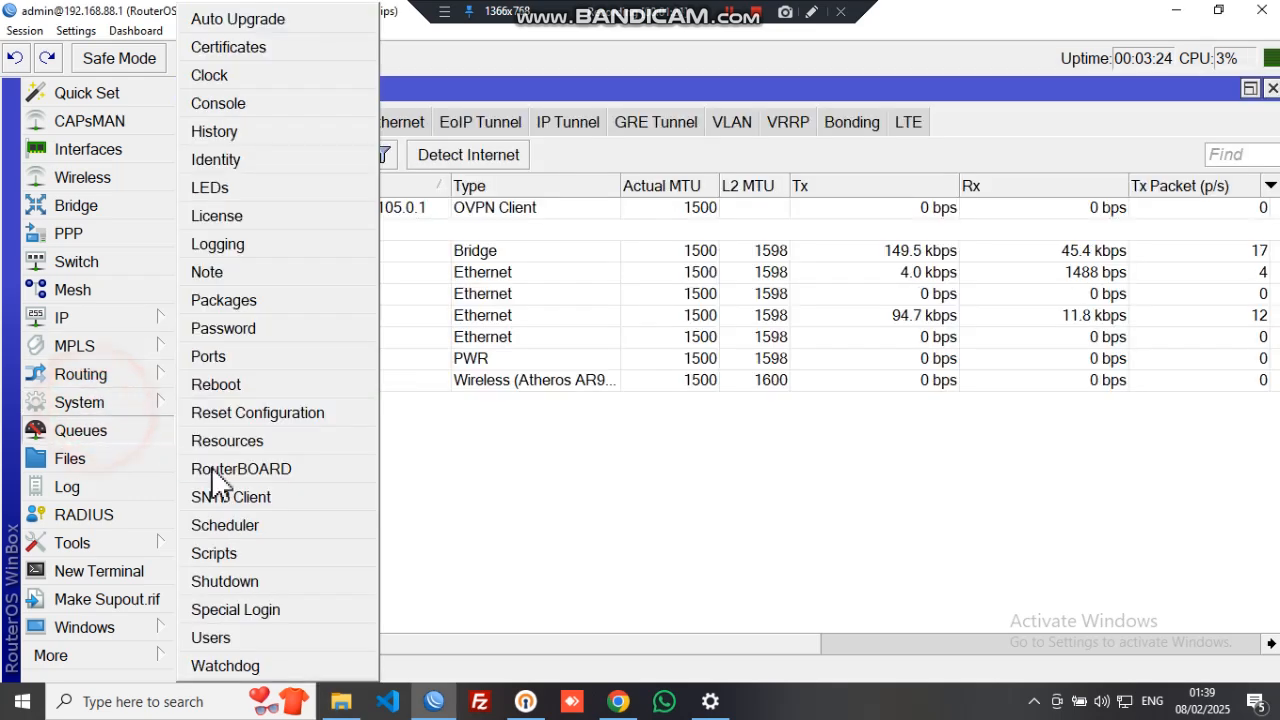
pyautogui.click(228, 550)
pyautogui.click(485, 197)
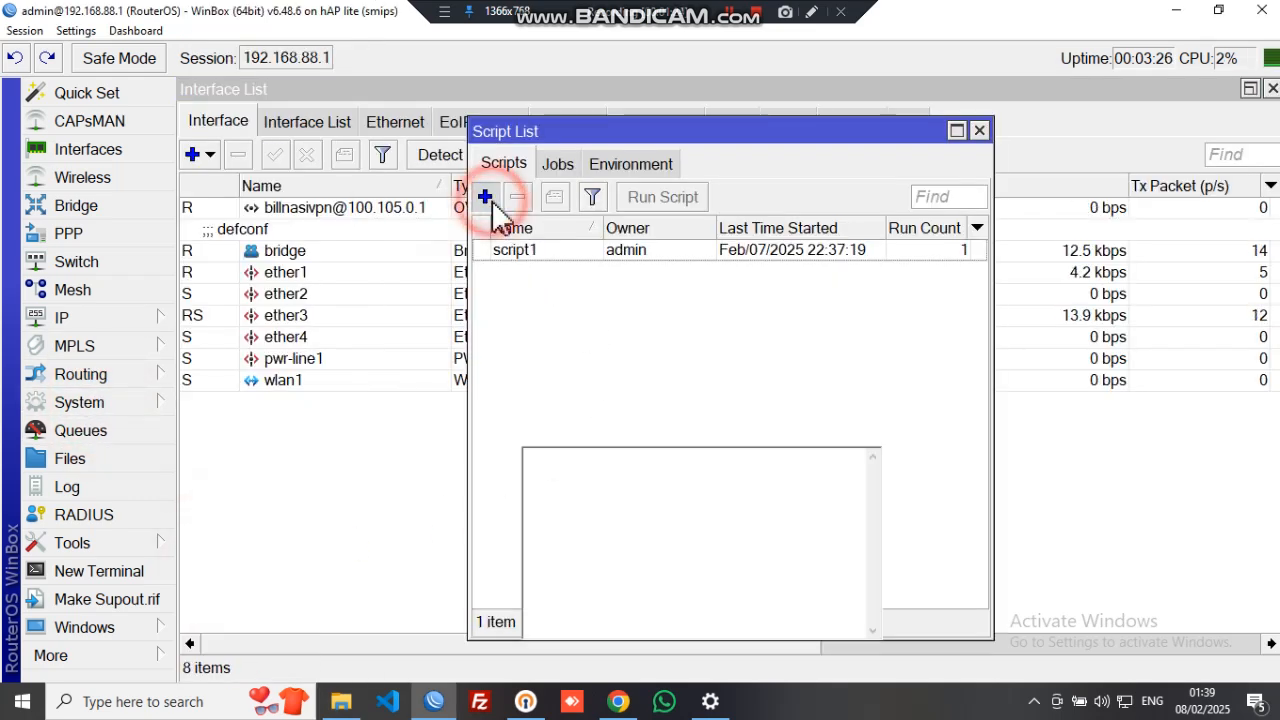
pyautogui.click(762, 204)
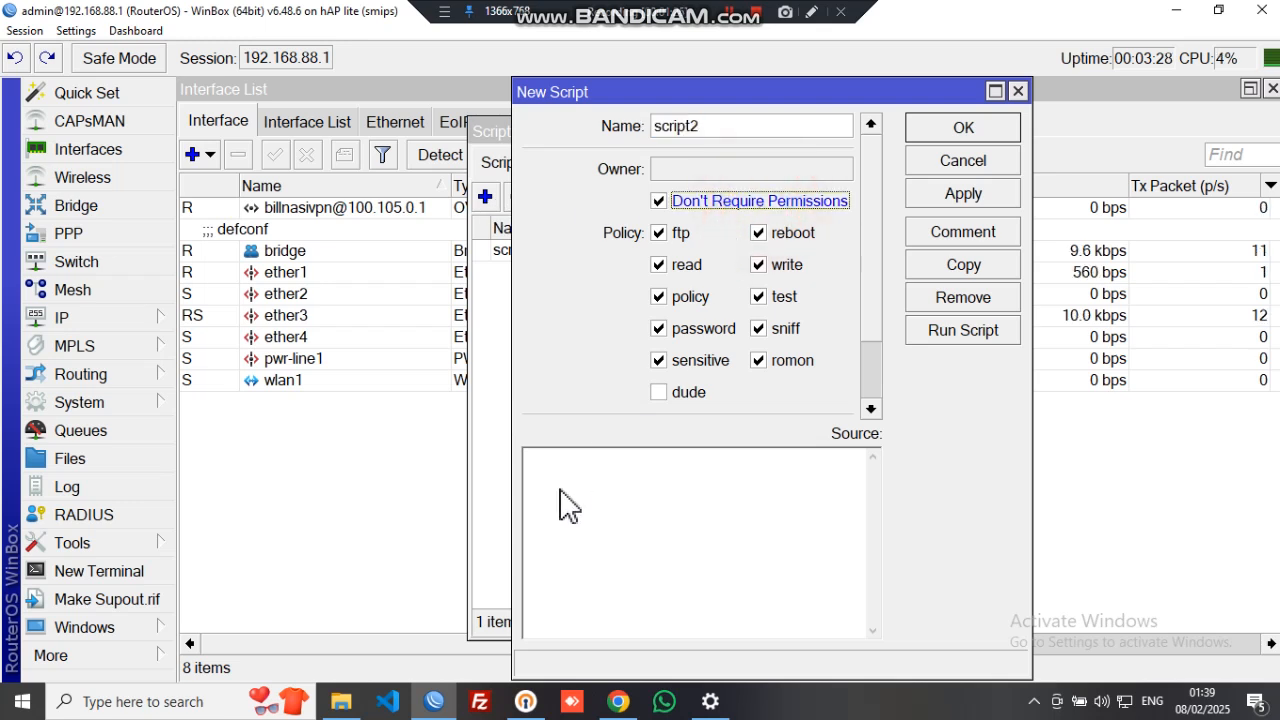
pyautogui.click(654, 541)
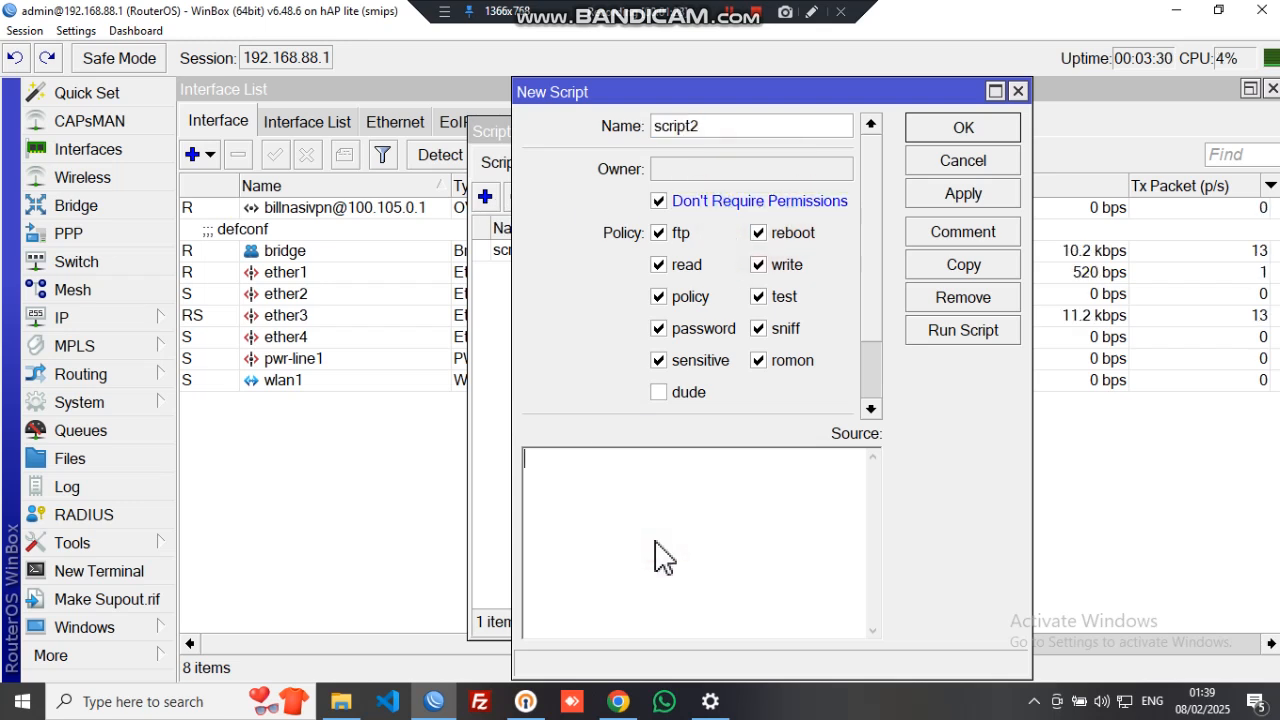
pyautogui.hotkey('ctrl', 'v')
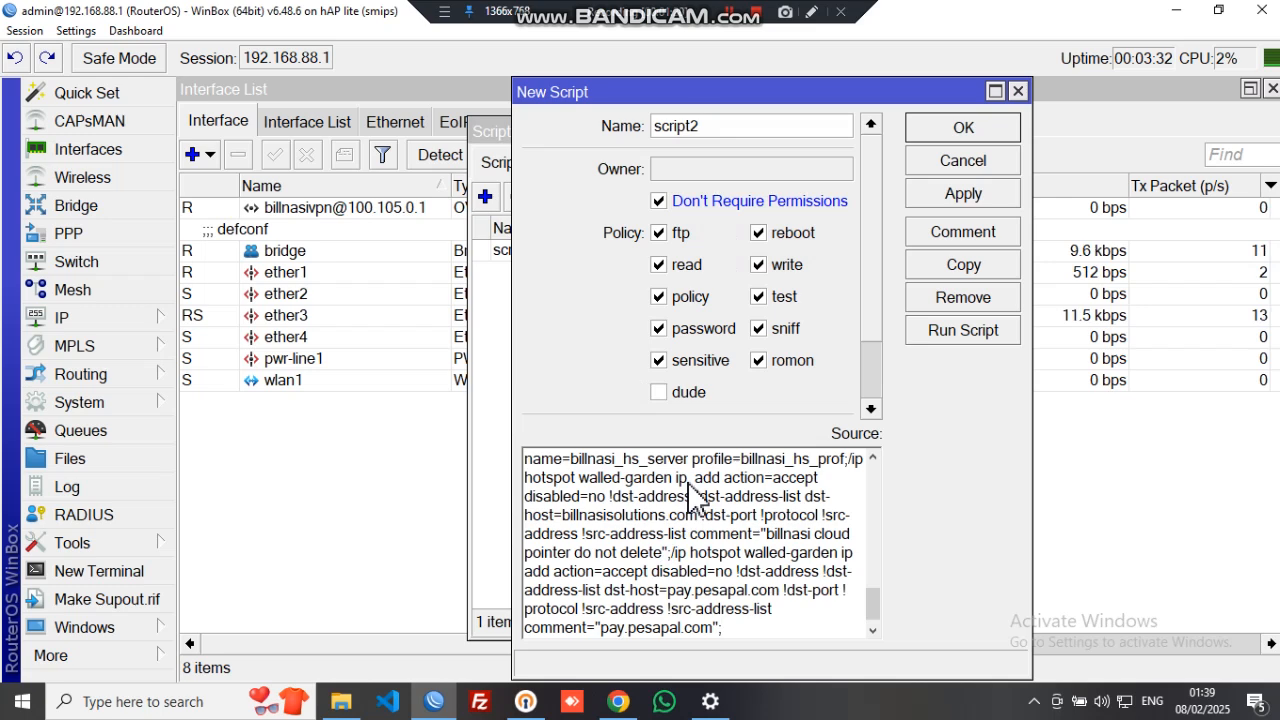
pyautogui.moveTo(745, 630); pyautogui.dragTo(543, 440)
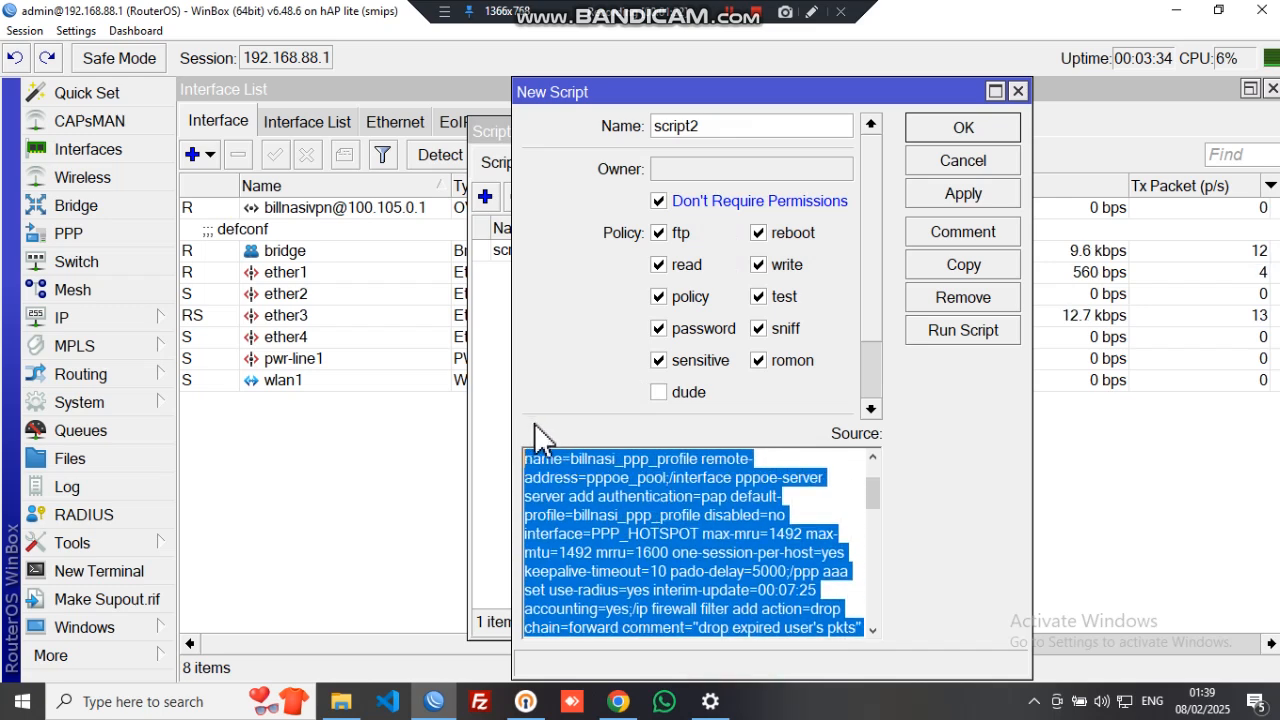
pyautogui.click(724, 553)
pyautogui.click(724, 532)
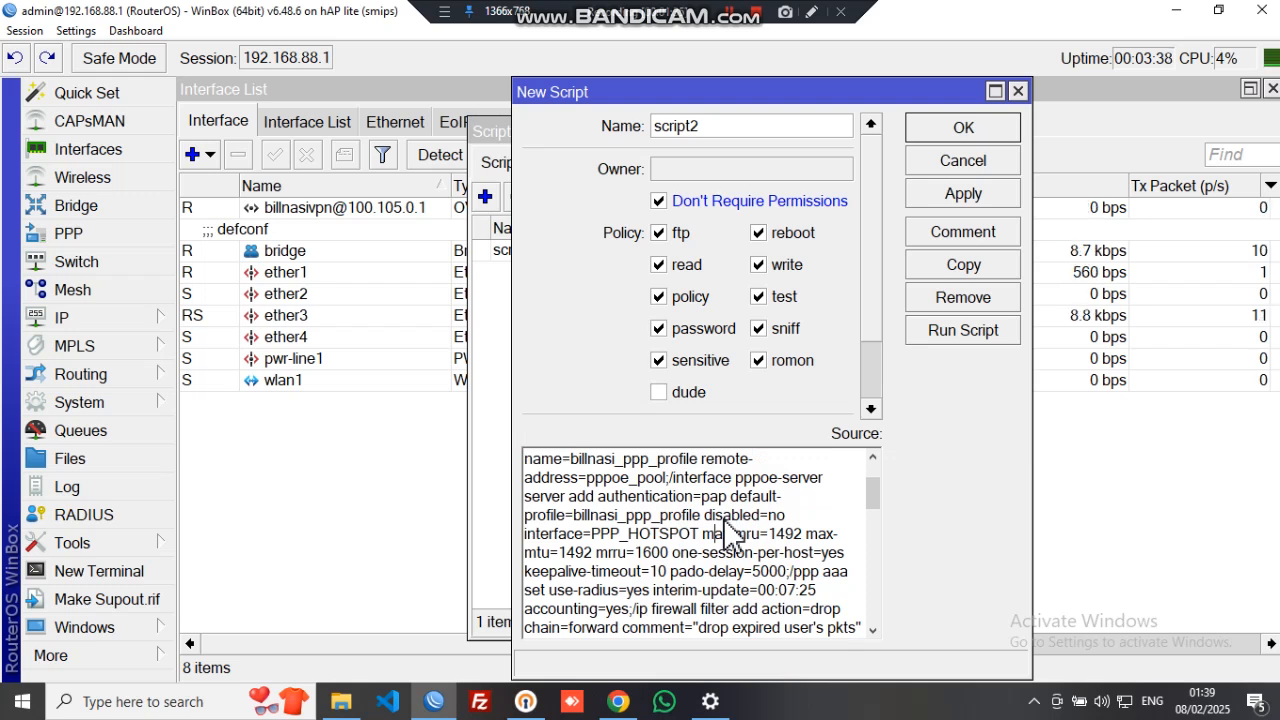
# - Apply script2 and run it to create the PPP_HOTSPOT bridge
pyautogui.click(978, 196)
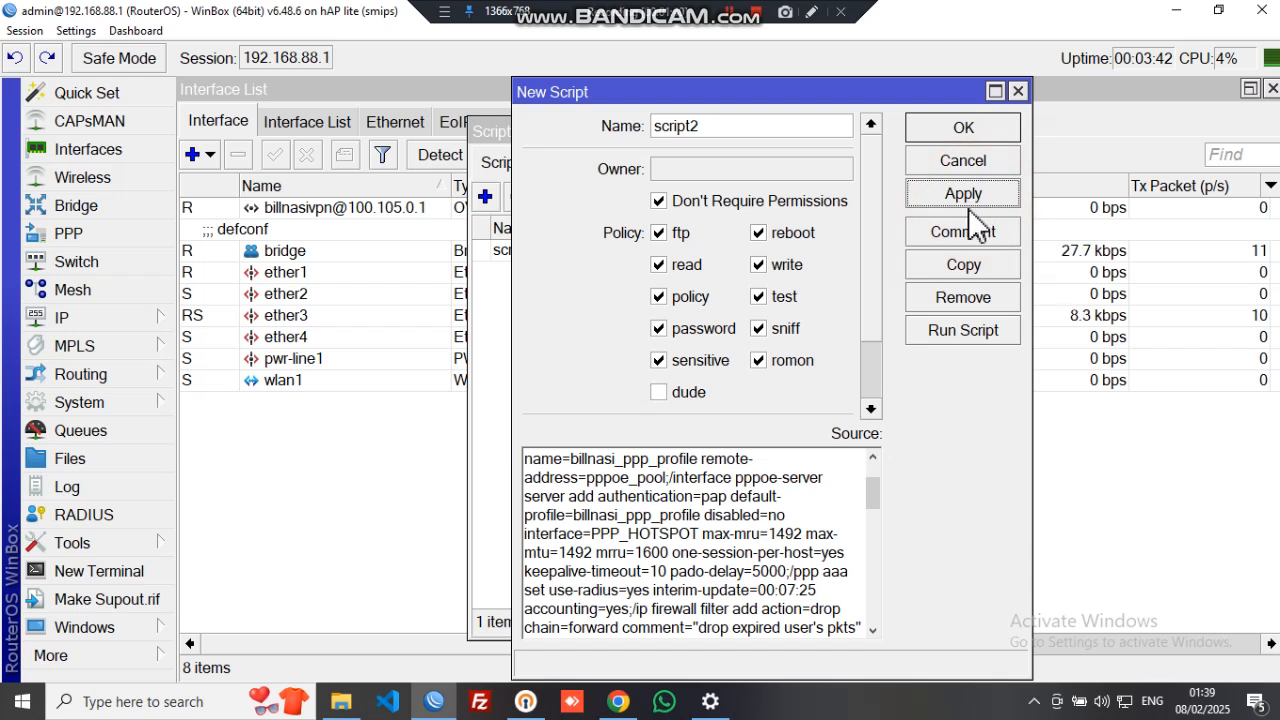
pyautogui.click(948, 338)
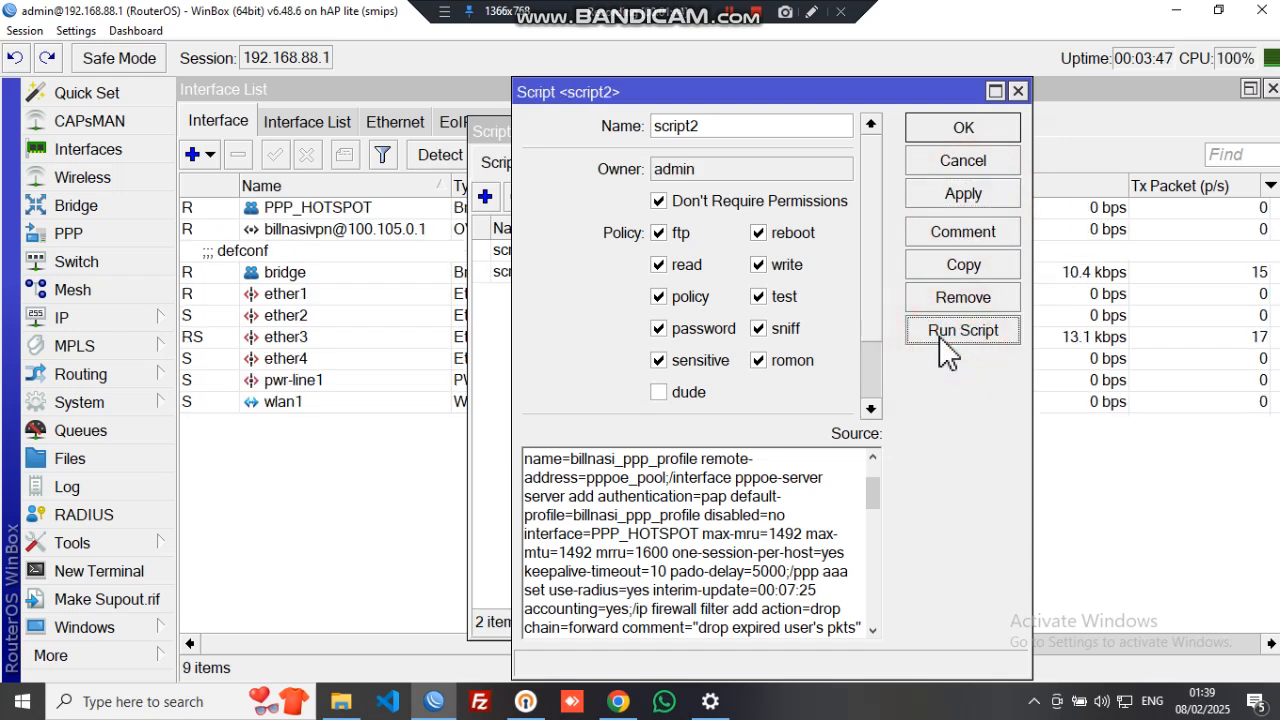
pyautogui.click(380, 462)
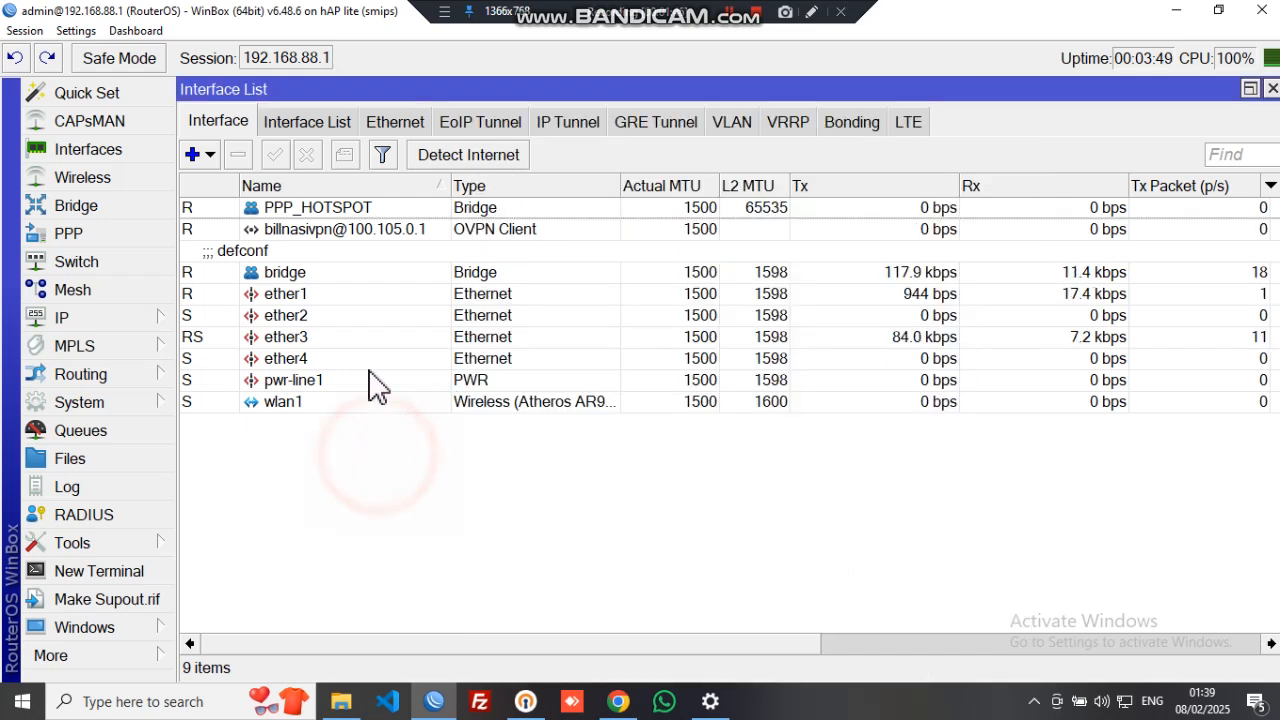
pyautogui.click(320, 207)
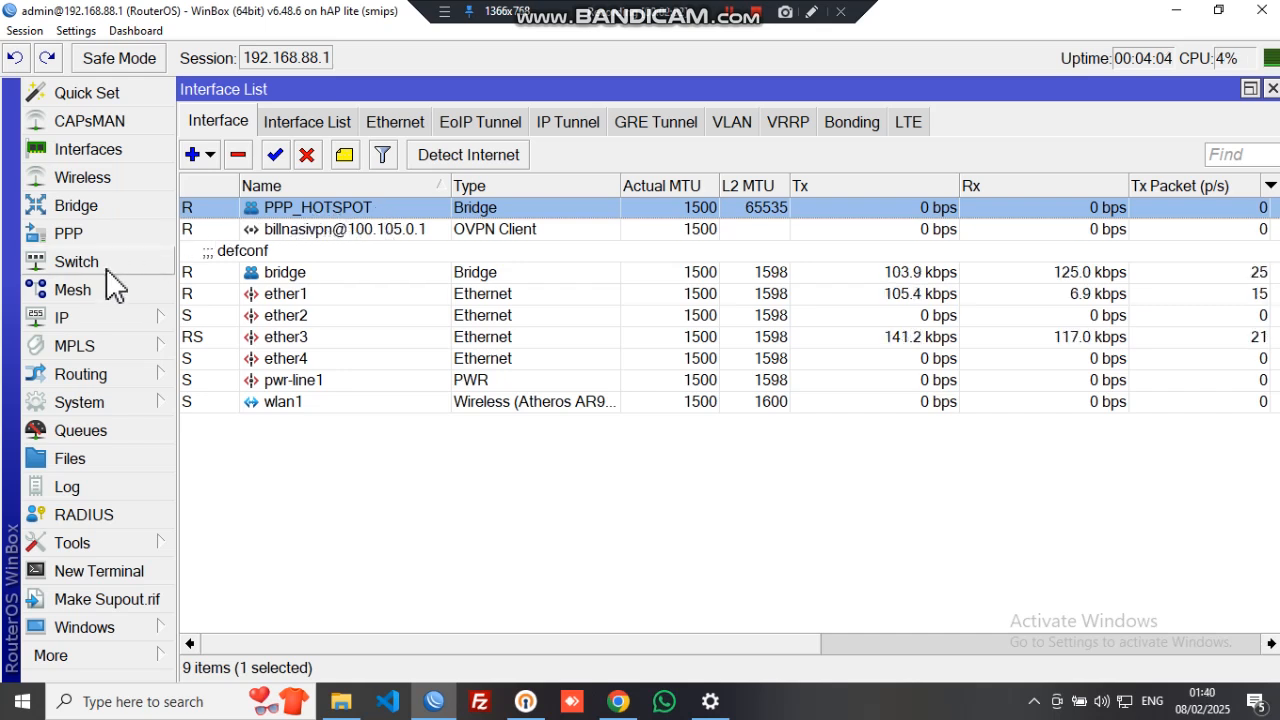
pyautogui.click(110, 236)
pyautogui.click(302, 199)
pyautogui.click(406, 286)
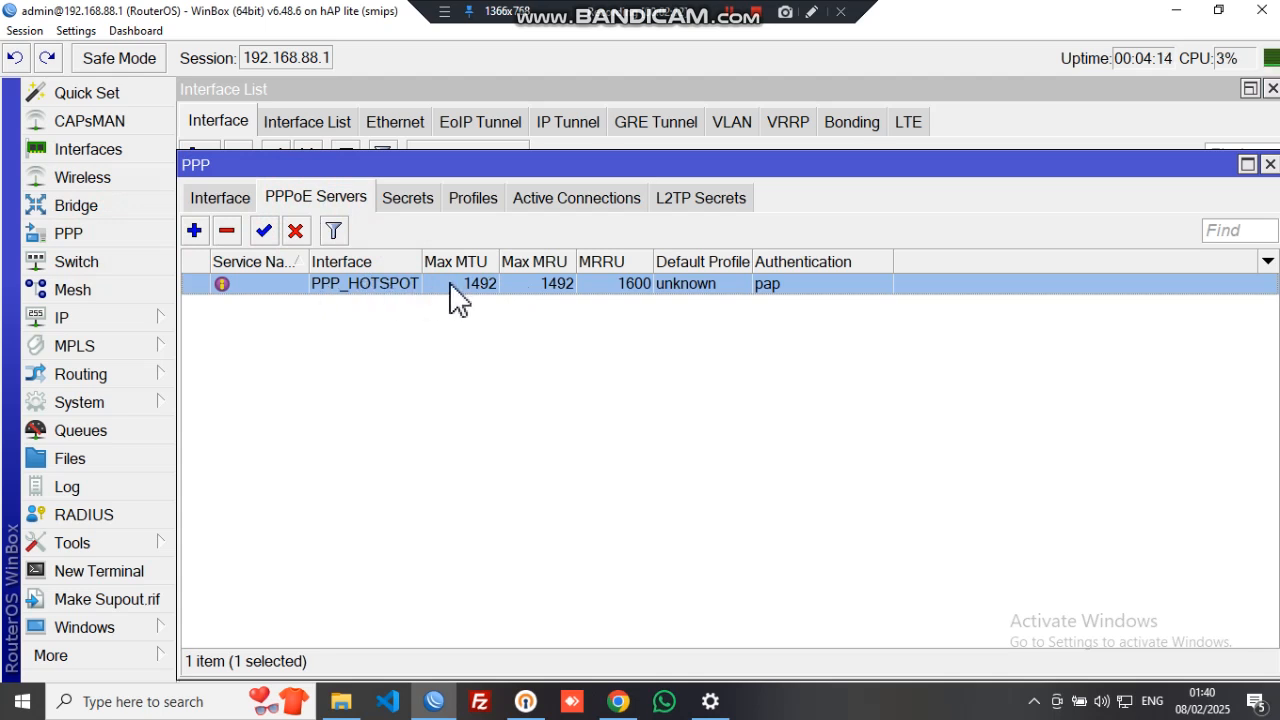
pyautogui.click(468, 205)
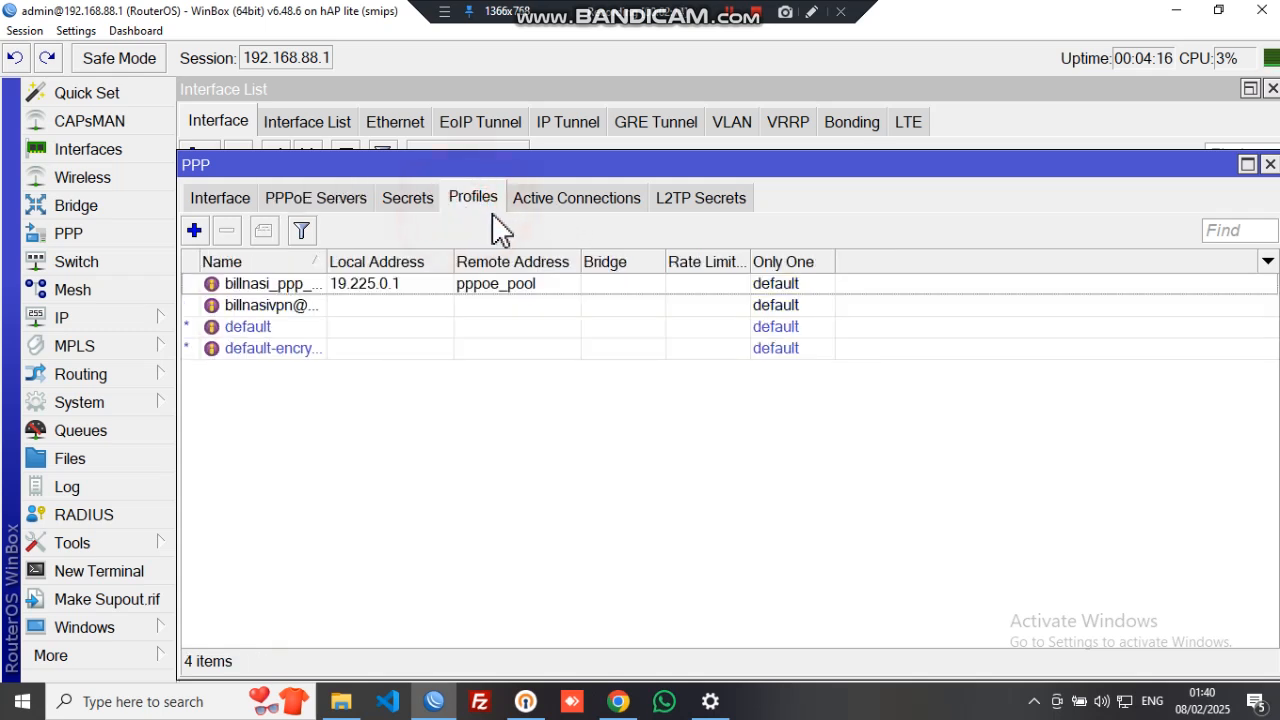
pyautogui.click(332, 205)
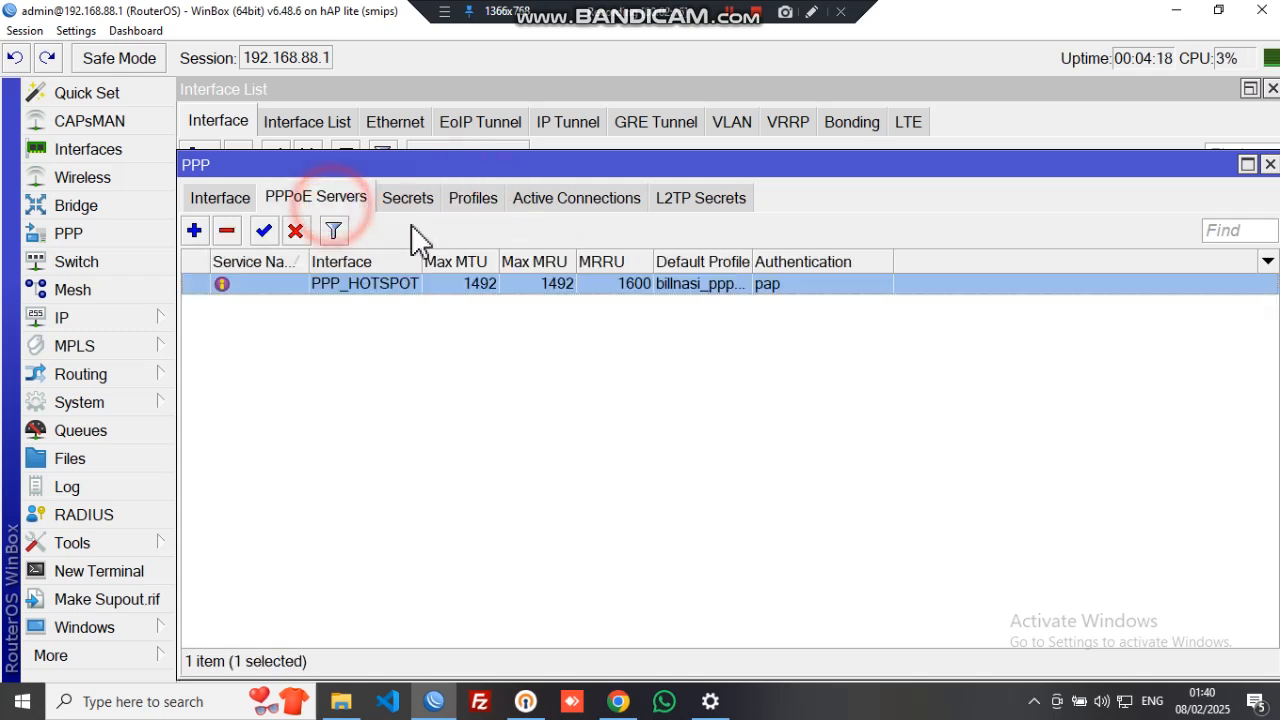
pyautogui.click(1270, 164)
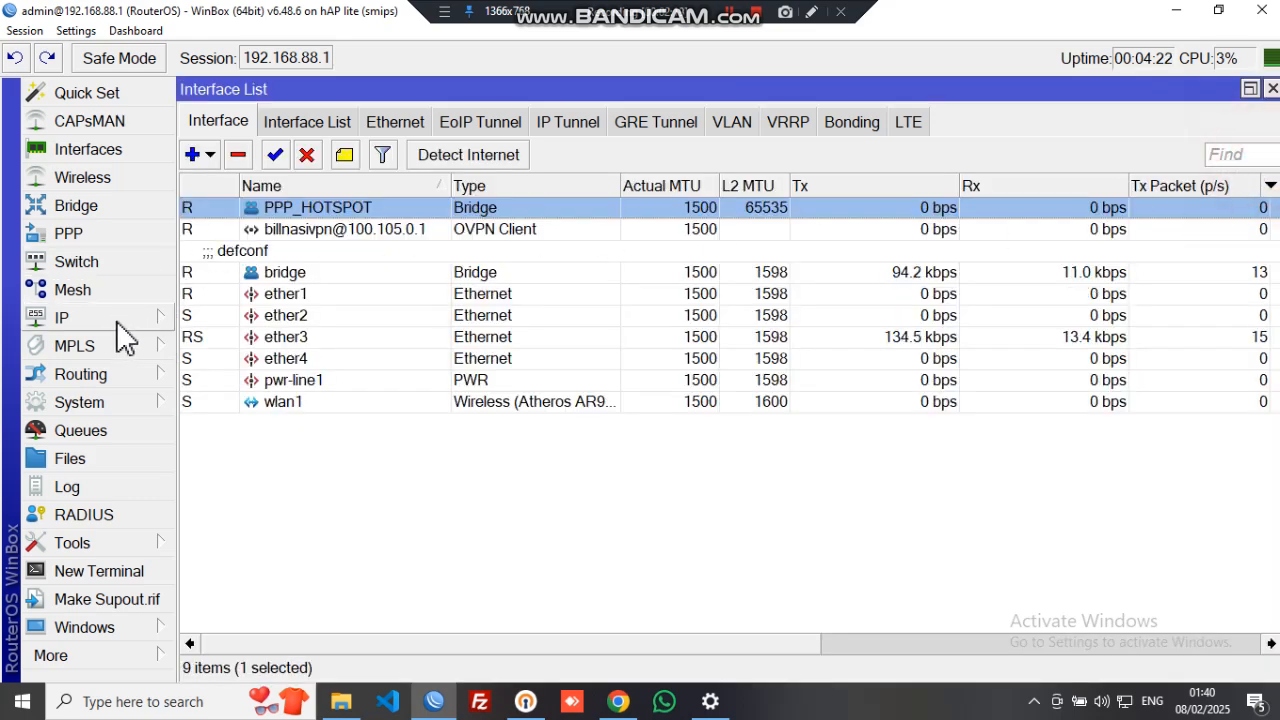
pyautogui.click(117, 319)
pyautogui.click(250, 272)
pyautogui.click(306, 128)
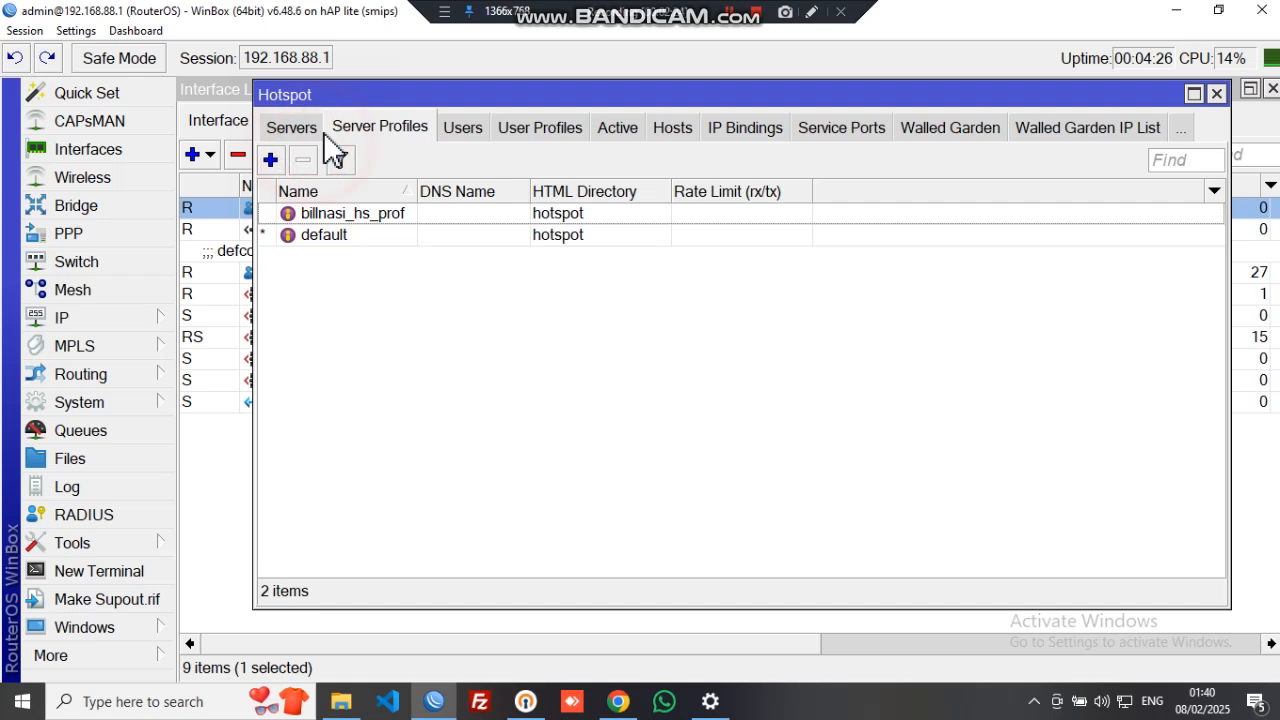
pyautogui.click(315, 130)
pyautogui.click(430, 215)
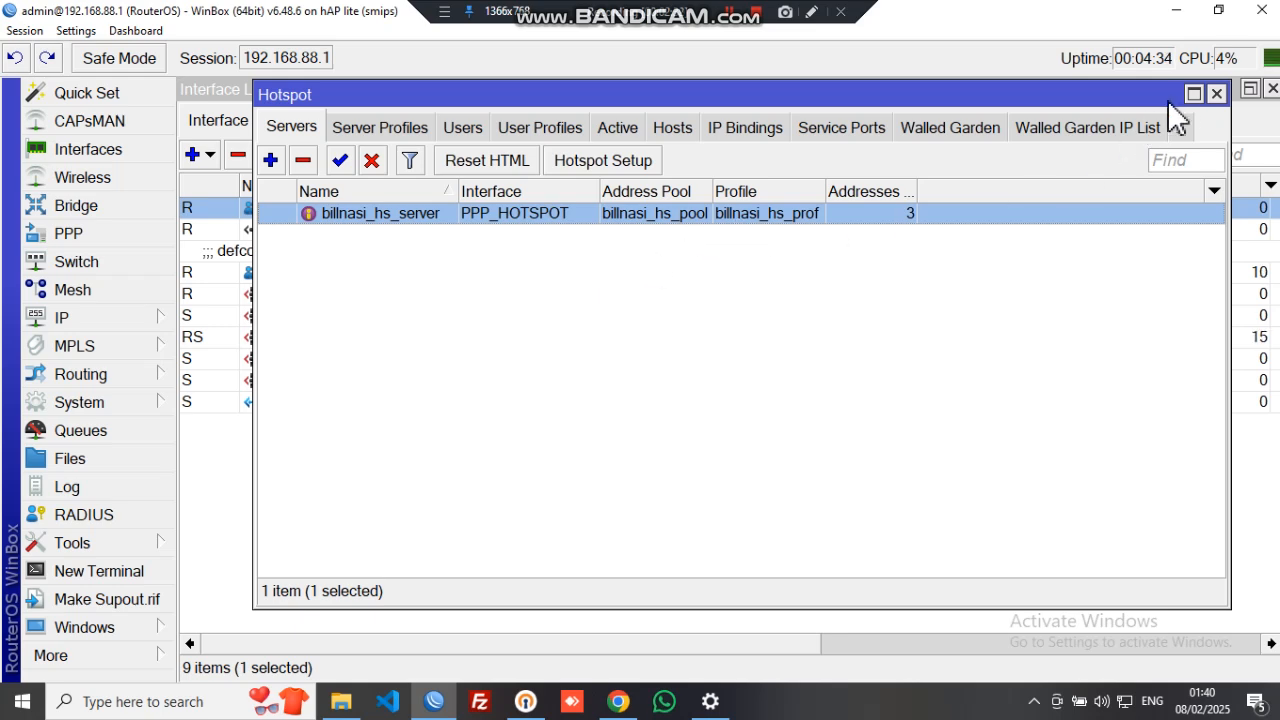
pyautogui.click(1217, 94)
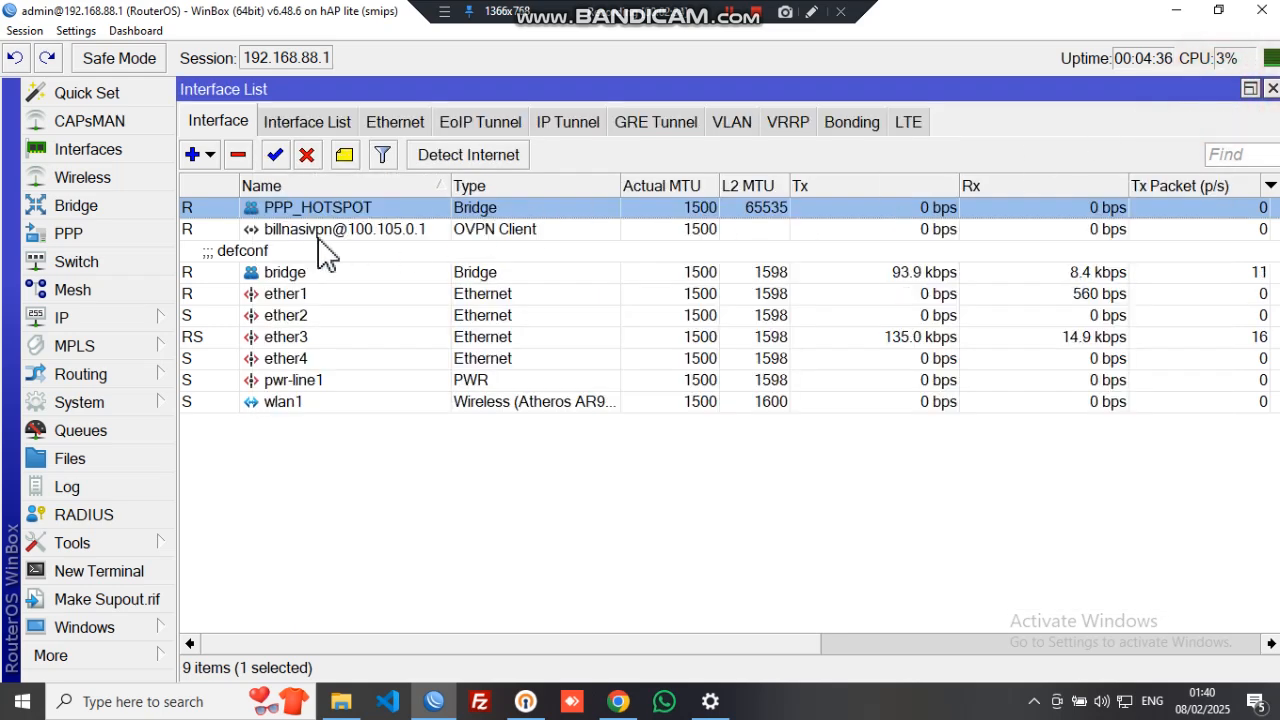
# - Review the PPPoE server on PPP_HOTSPOT, then close the PPP window
pyautogui.click(80, 238)
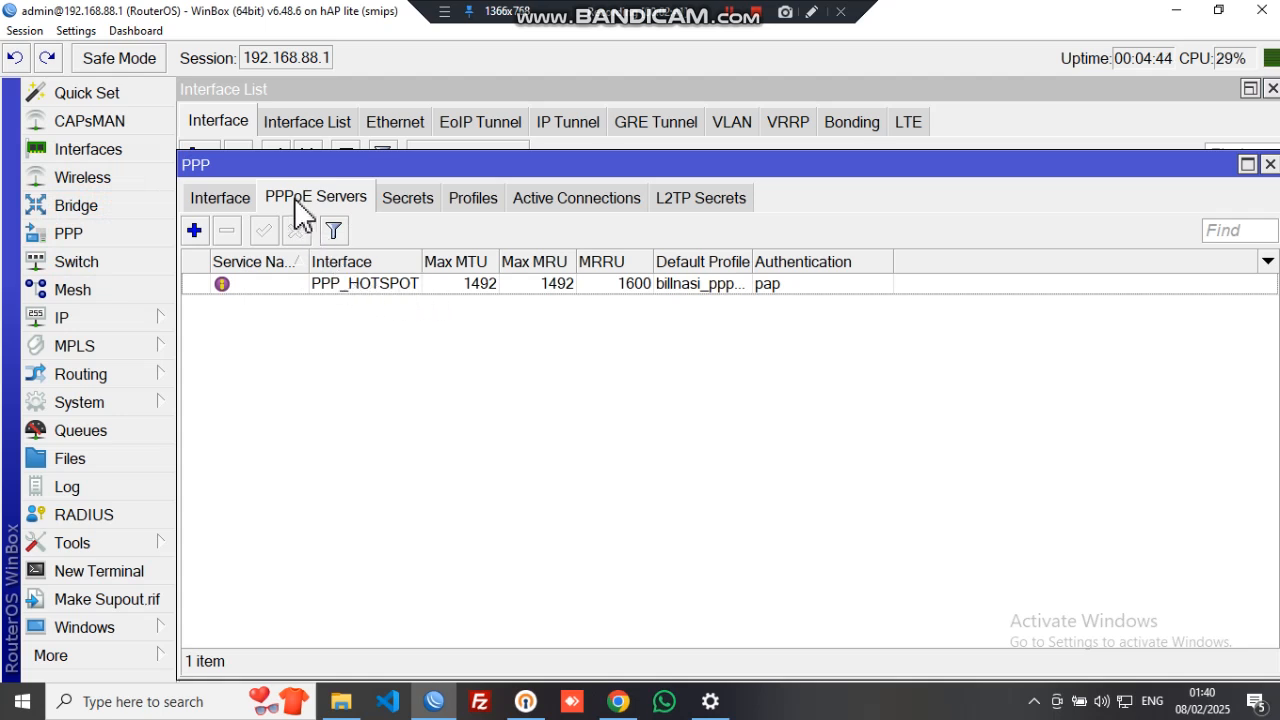
pyautogui.click(384, 292)
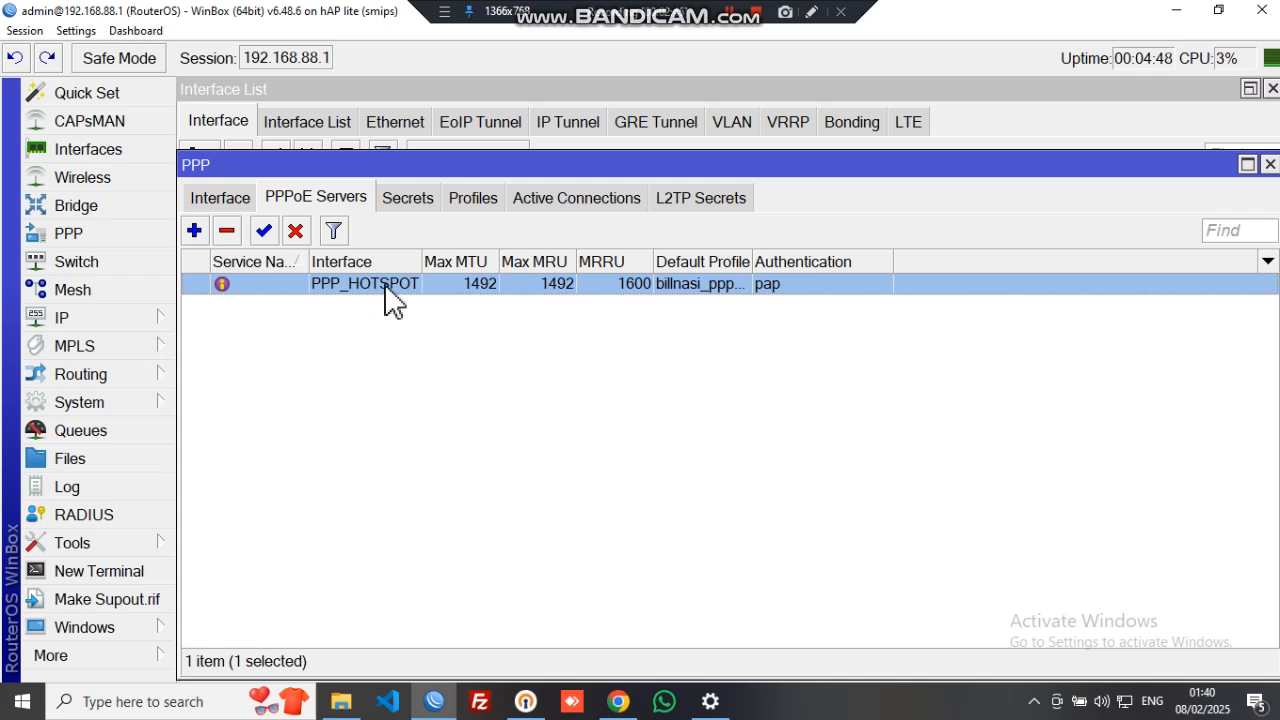
pyautogui.click(1270, 163)
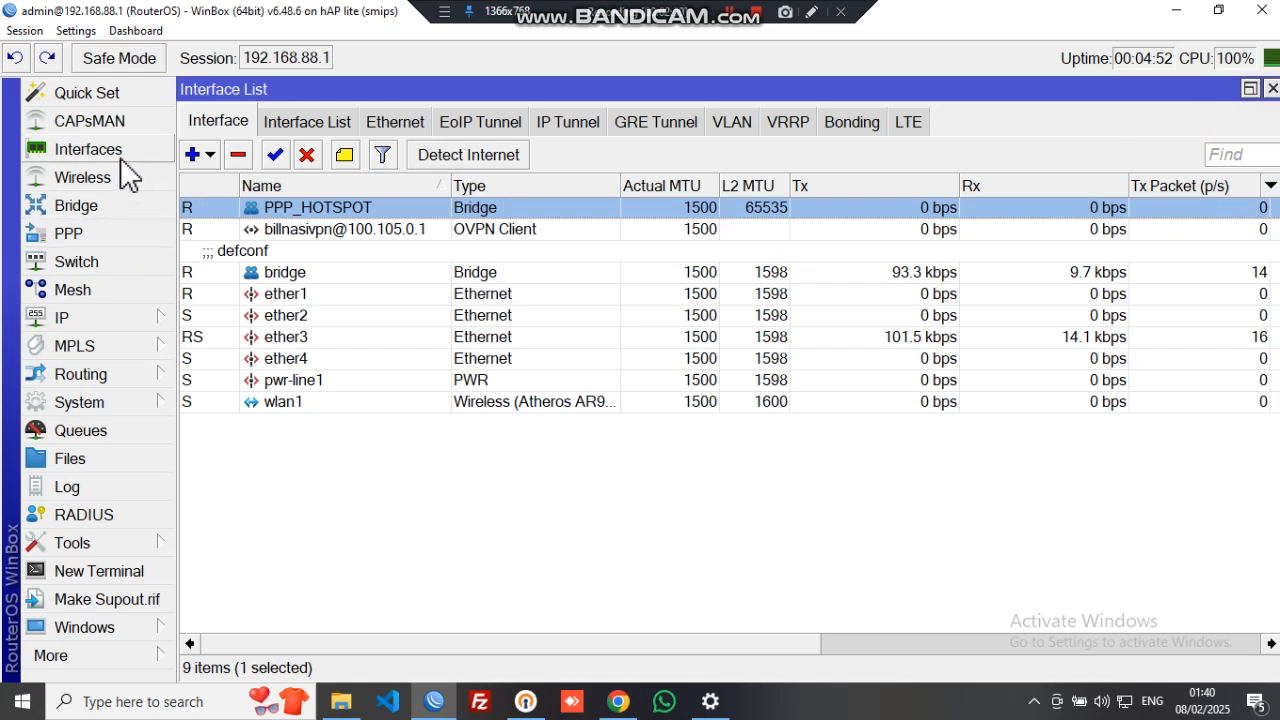
# - Change the ether4 bridge port's Bridge to PPP_HOTSPOT and confirm with OK
pyautogui.click(108, 206)
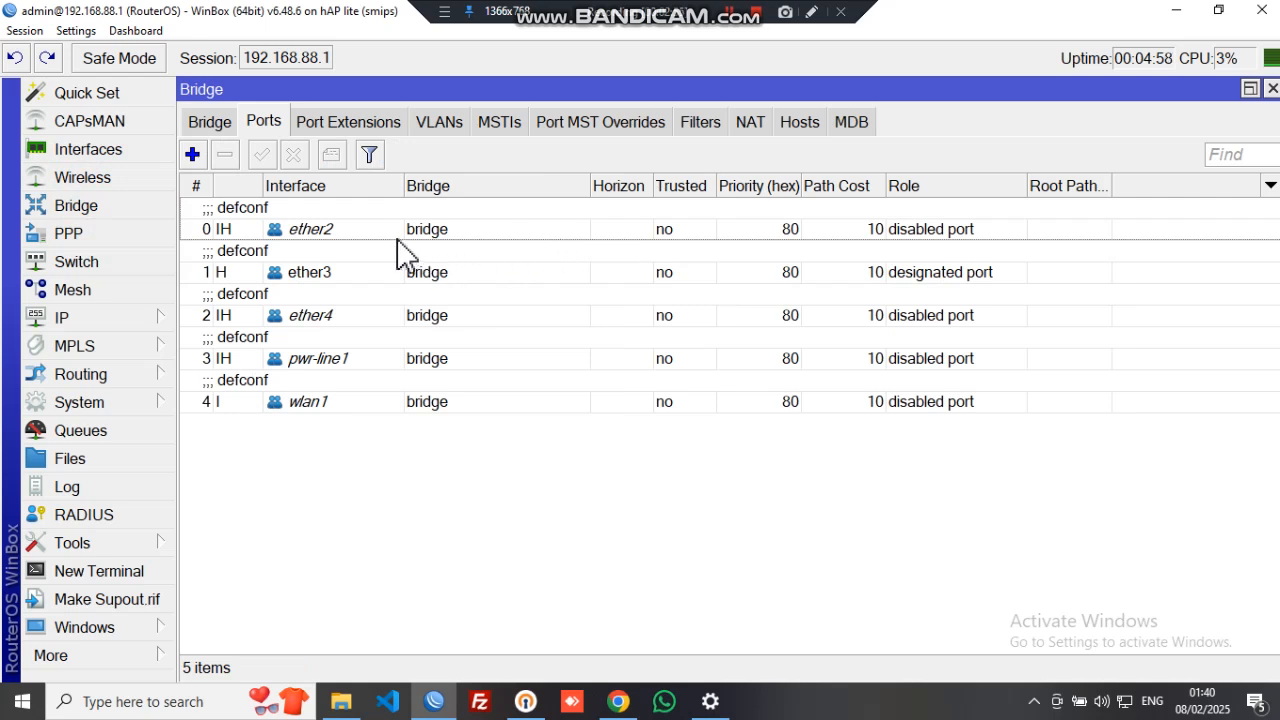
pyautogui.click(424, 318)
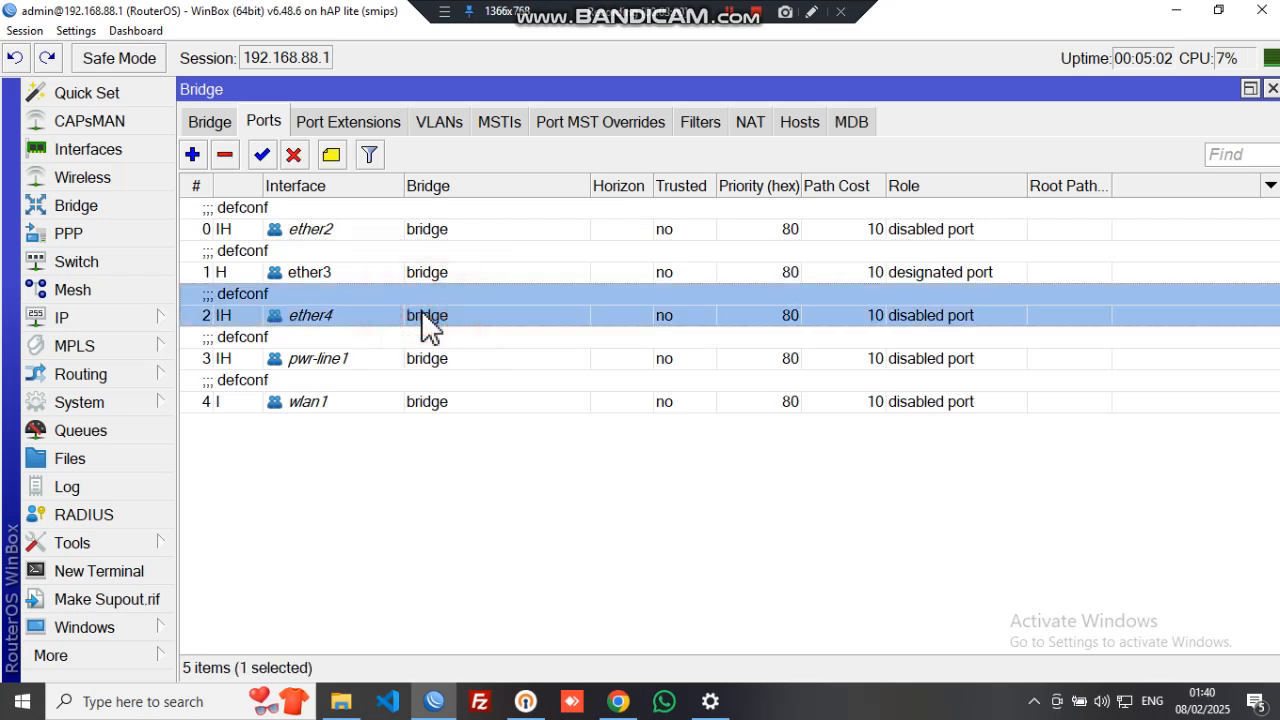
pyautogui.doubleClick(429, 313)
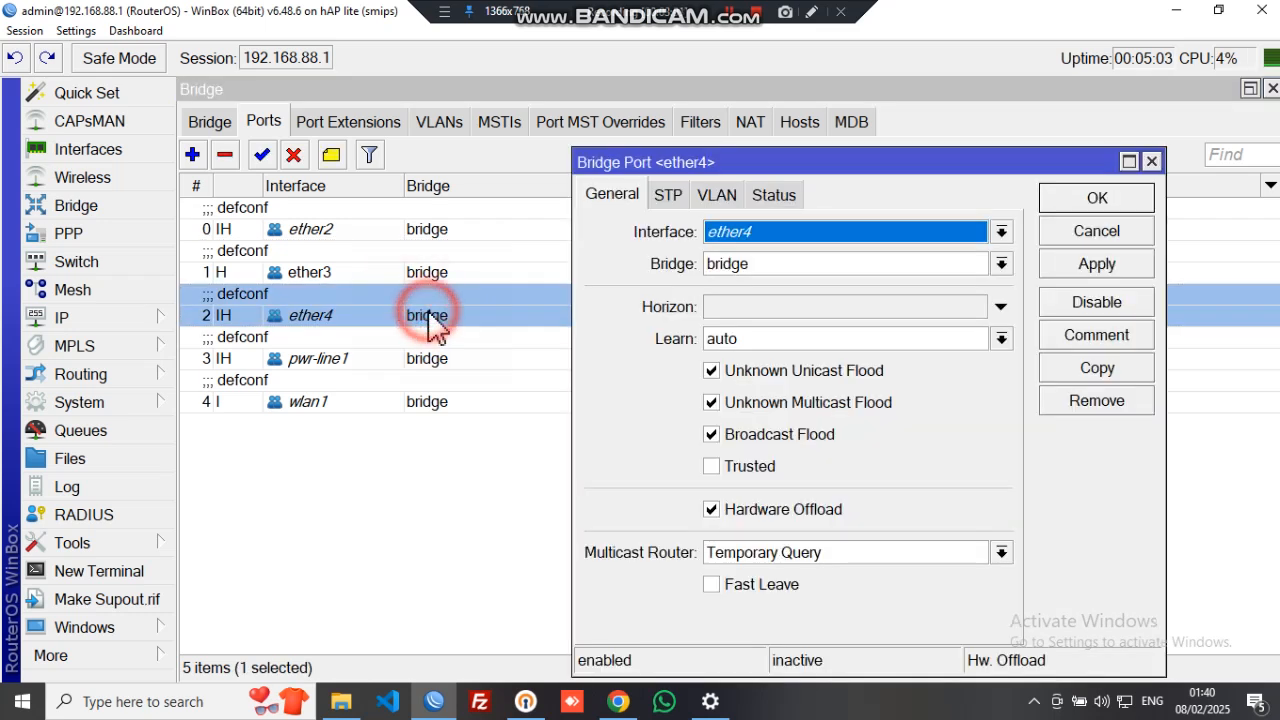
pyautogui.click(767, 266)
pyautogui.click(761, 285)
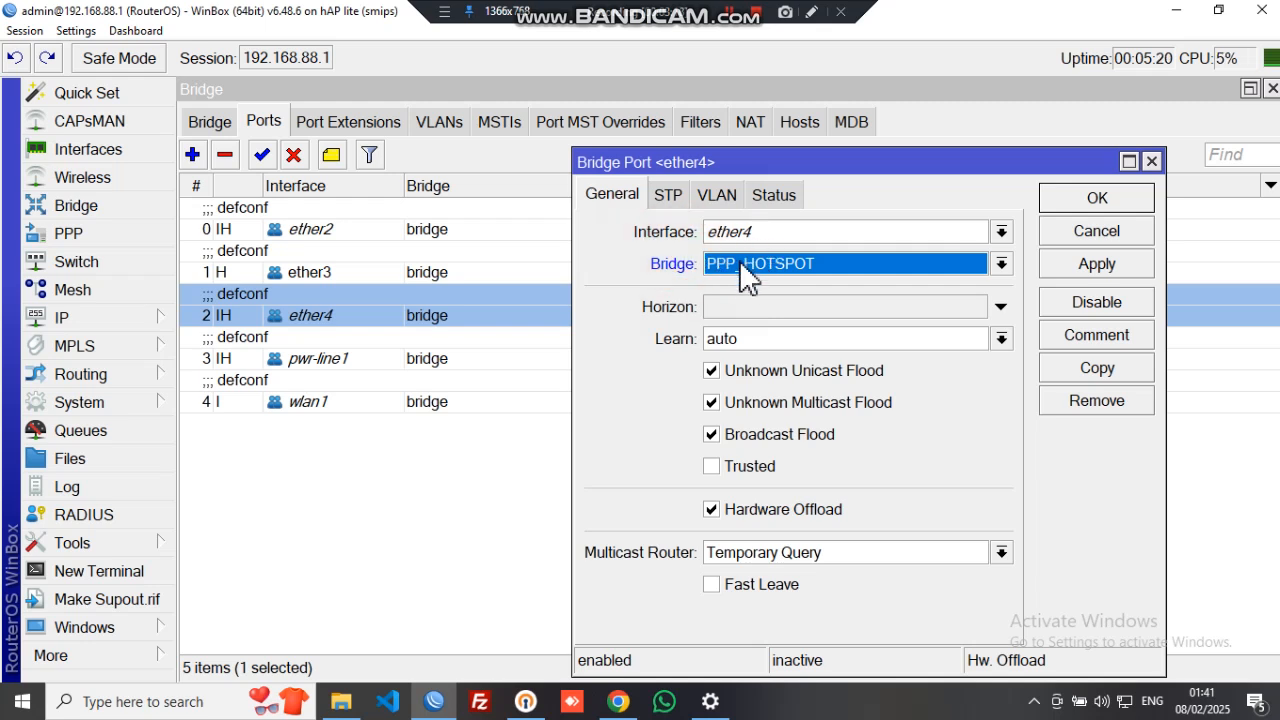
pyautogui.click(1104, 199)
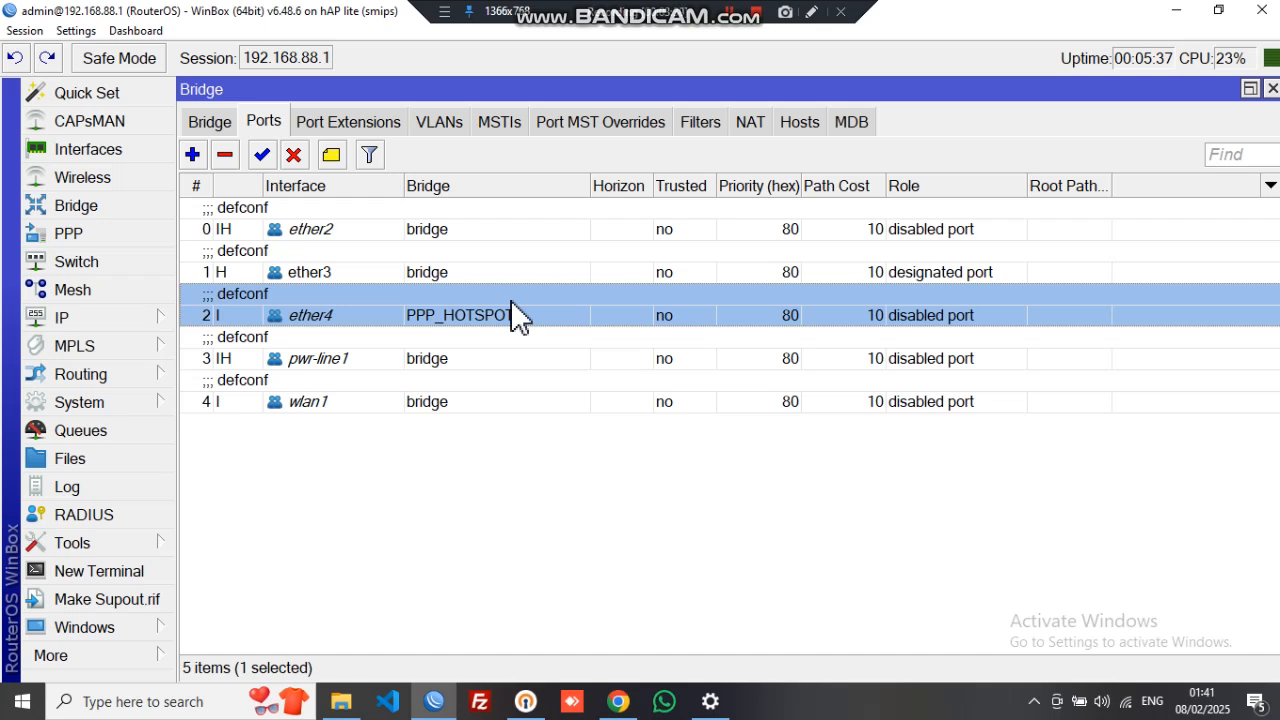
pyautogui.click(338, 482)
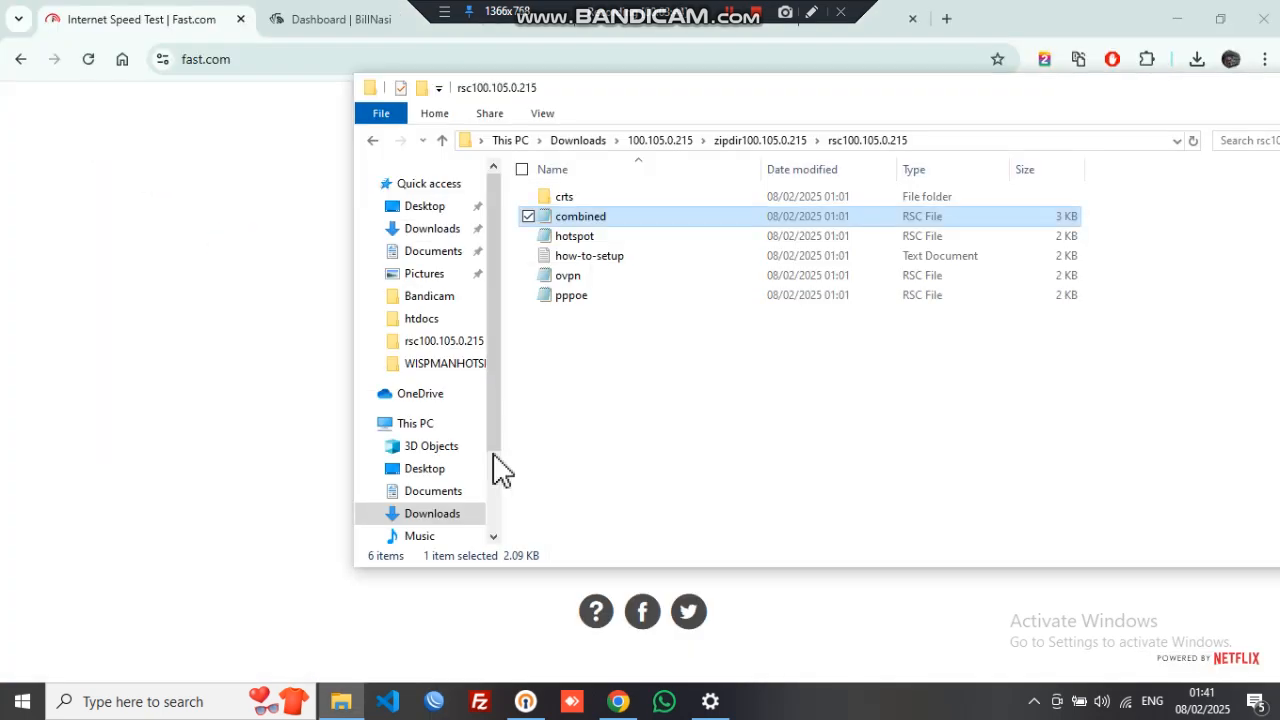
# - Scroll through the WIFI MTAANI portal's packages in Chrome, then switch back to WinBox
pyautogui.click(434, 701)
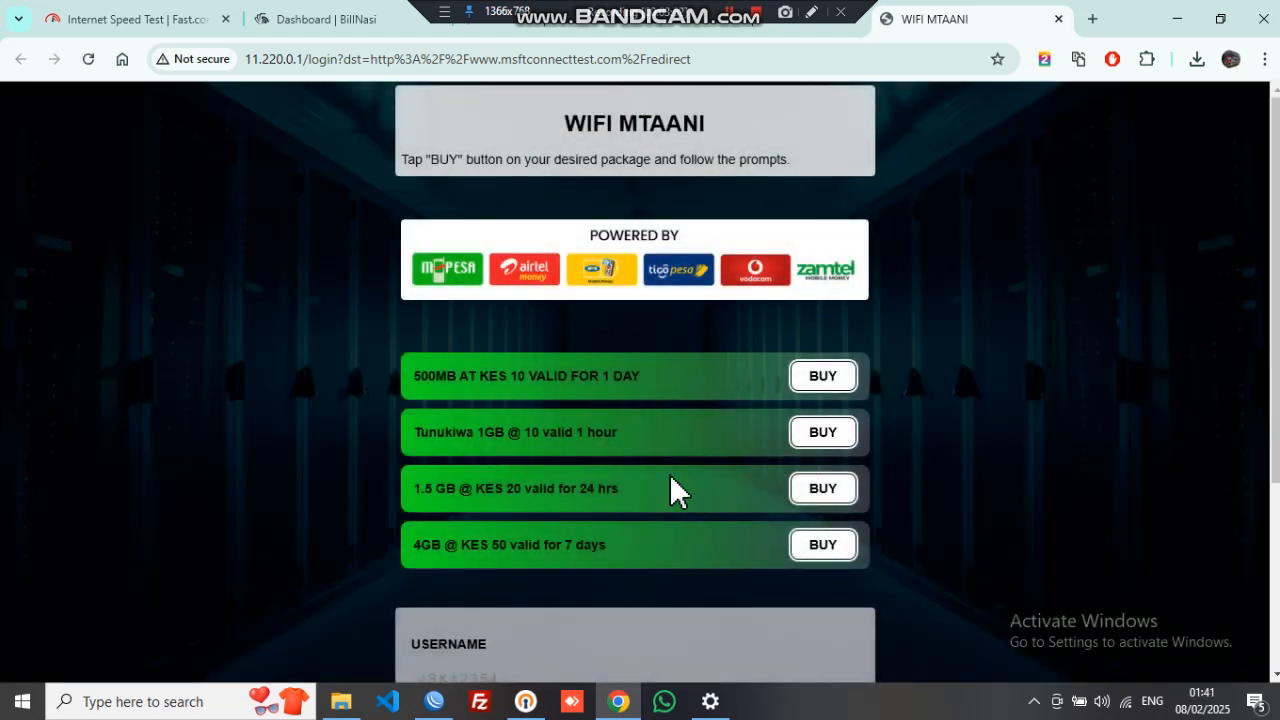
pyautogui.scroll(-3, 766, 429)
pyautogui.scroll(3, 766, 432)
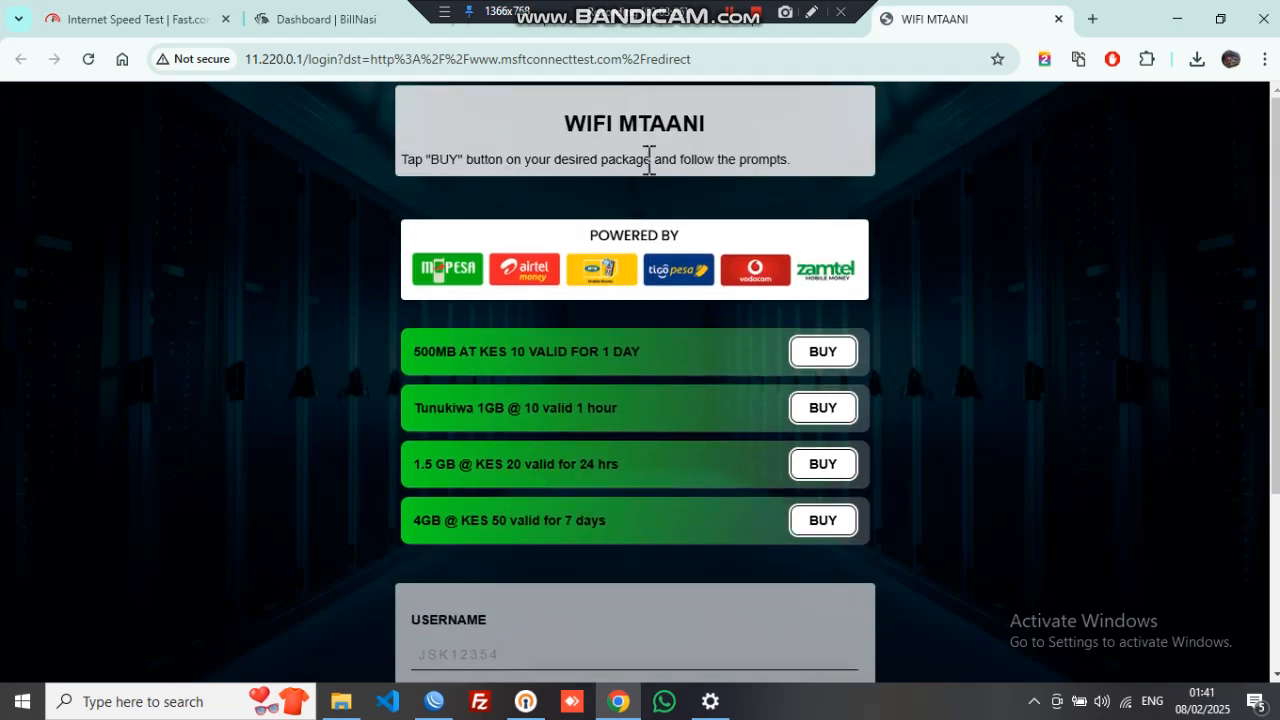
pyautogui.scroll(-3, 651, 170)
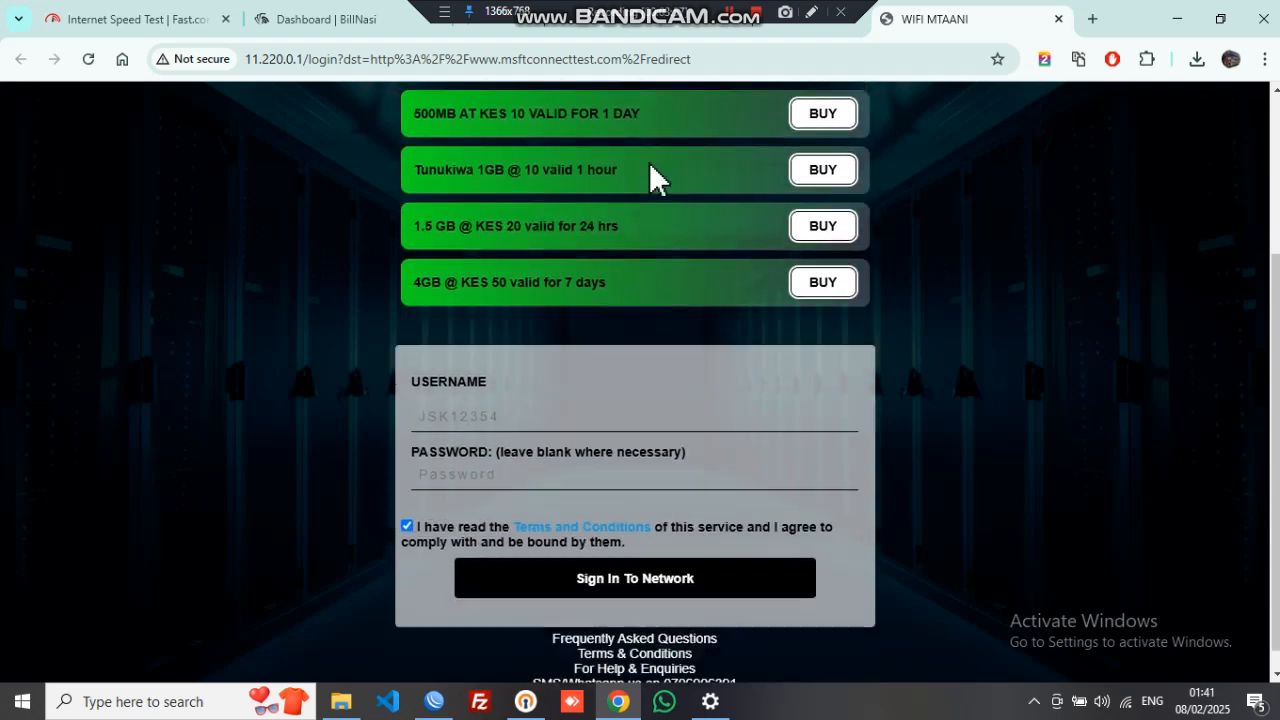
pyautogui.scroll(3, 698, 230)
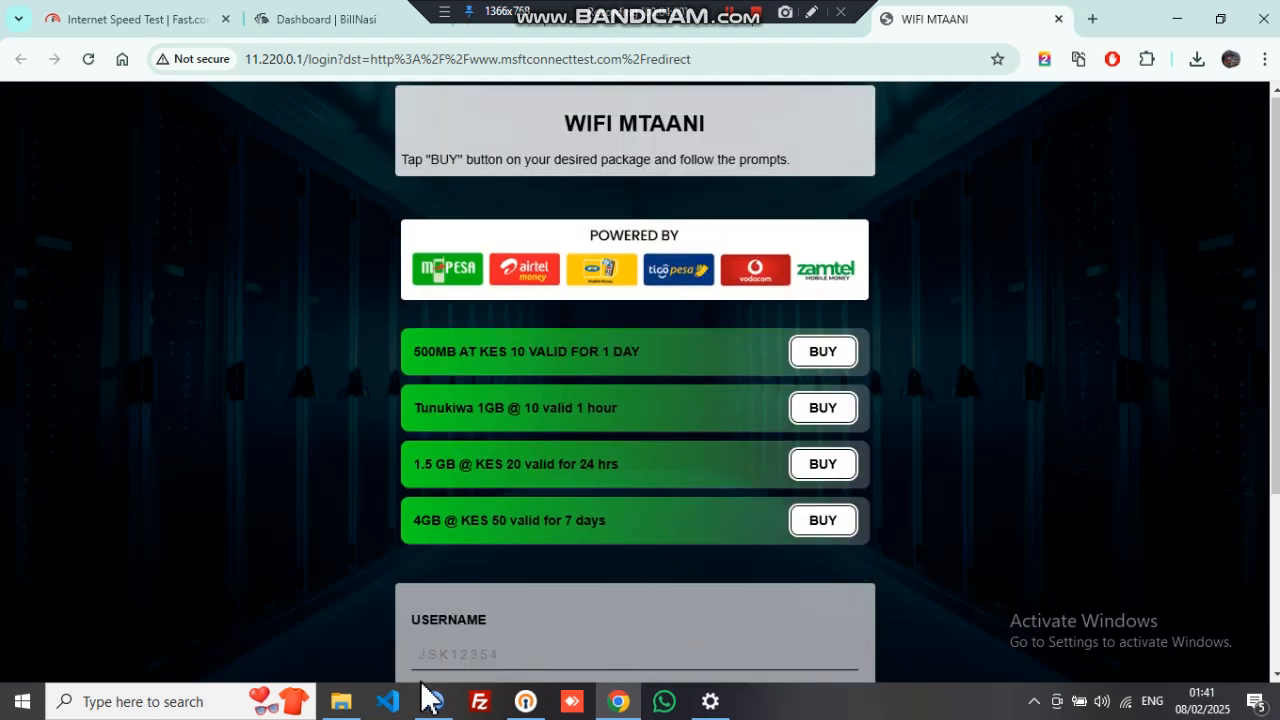
pyautogui.click(431, 699)
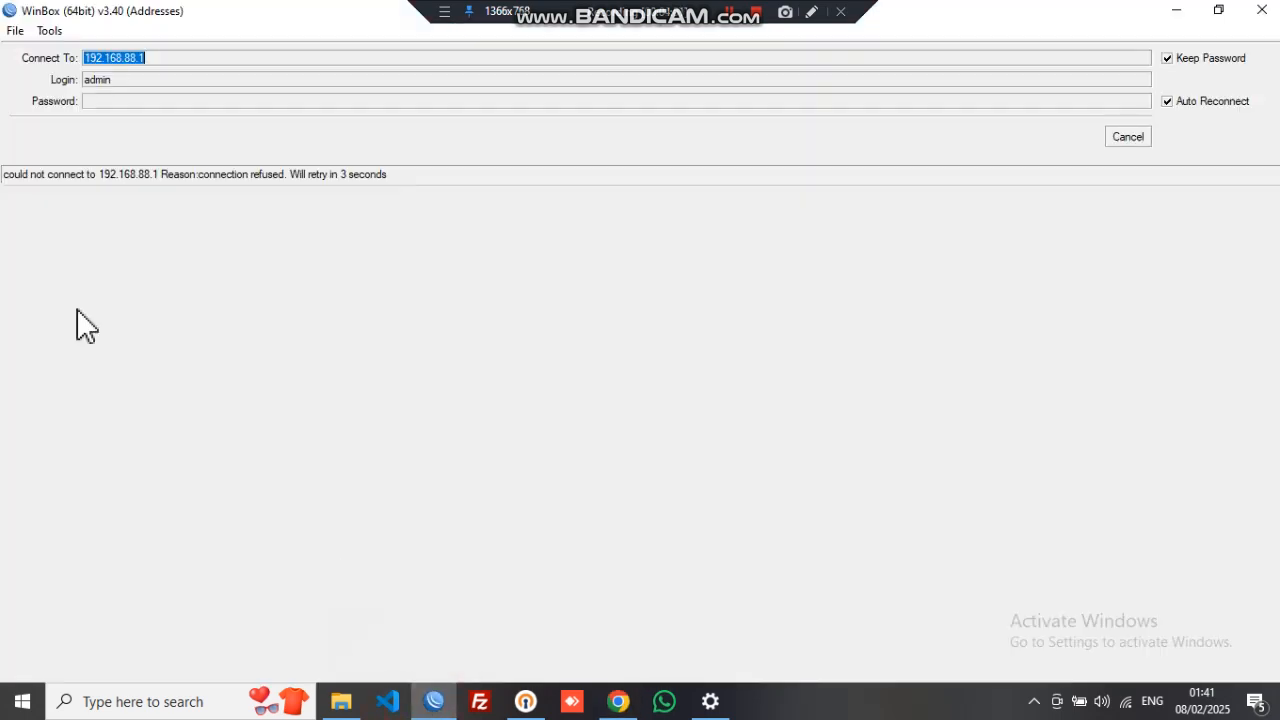
# - Cancel the 192.168.88.1 retry and log in to the router at 192.168.100.2
pyautogui.click(1146, 144)
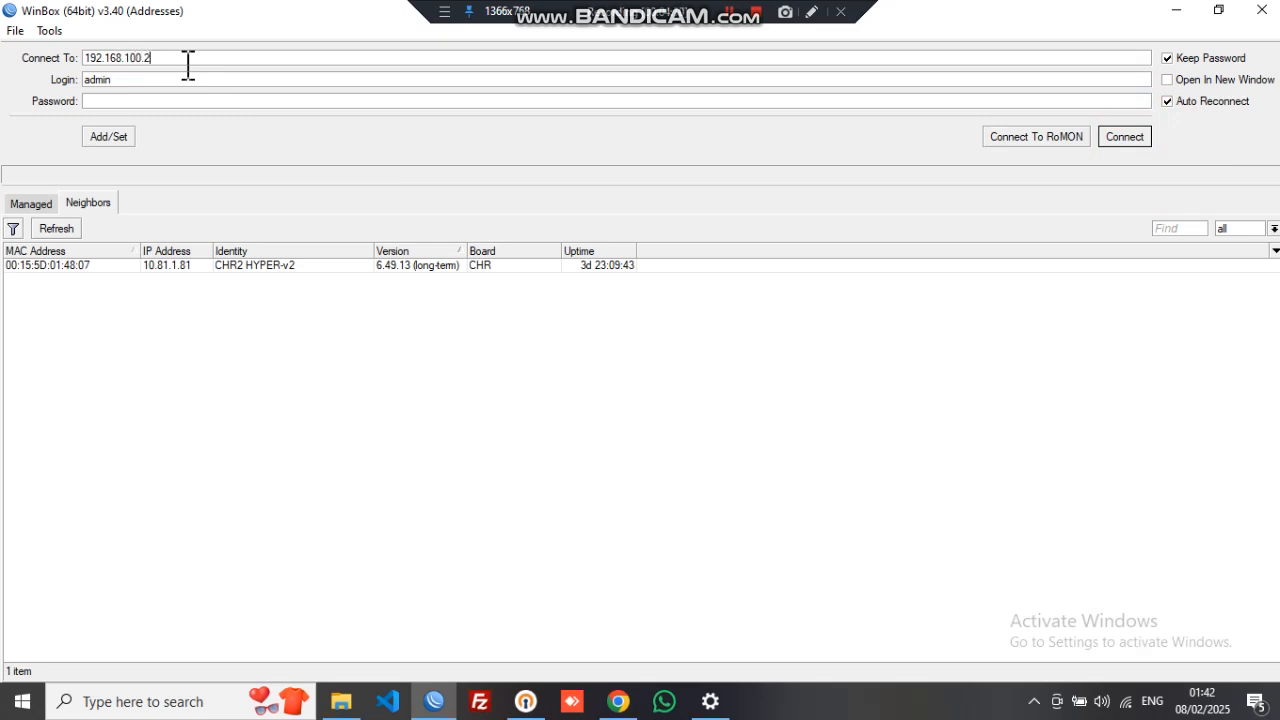
pyautogui.press('Return')
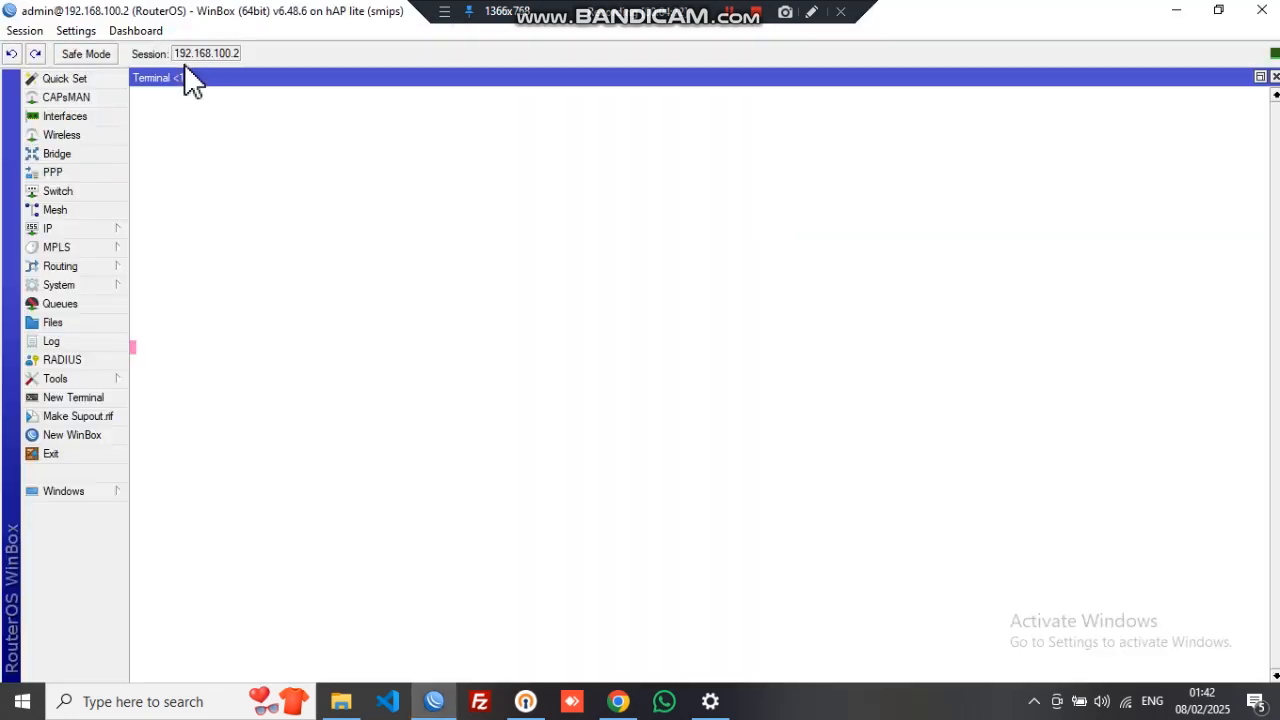
pyautogui.click(1274, 80)
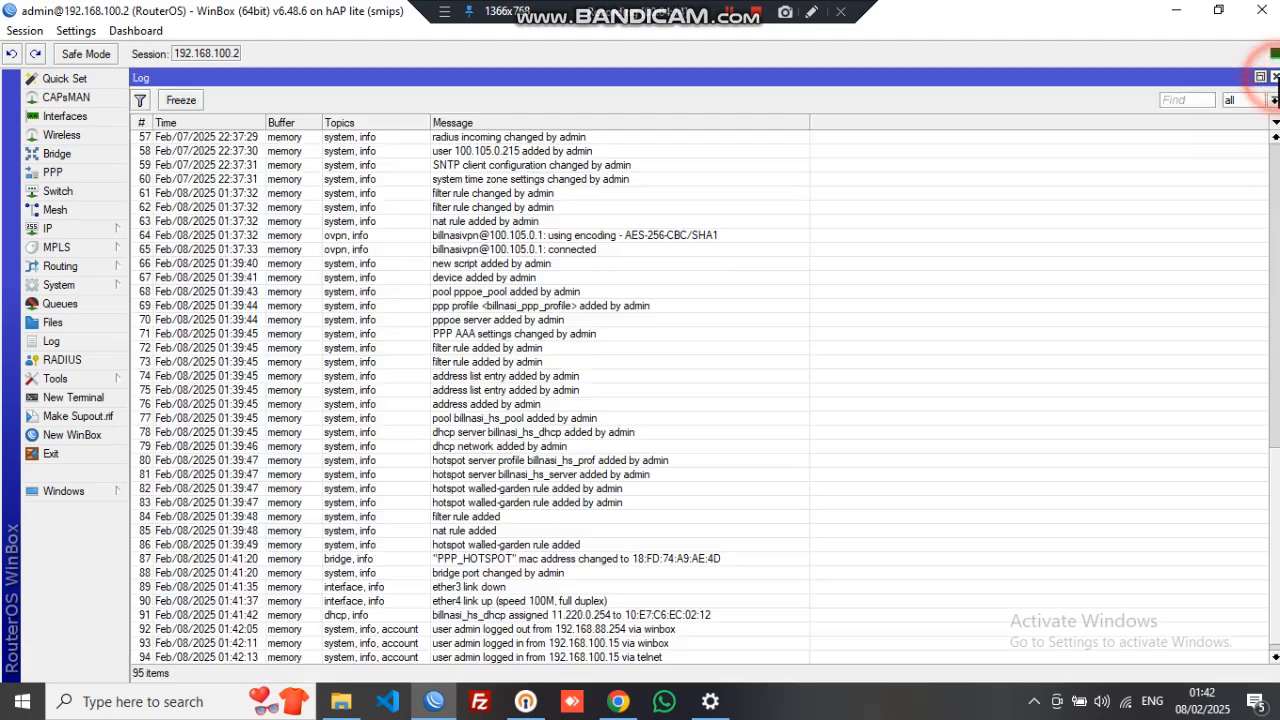
pyautogui.click(1274, 80)
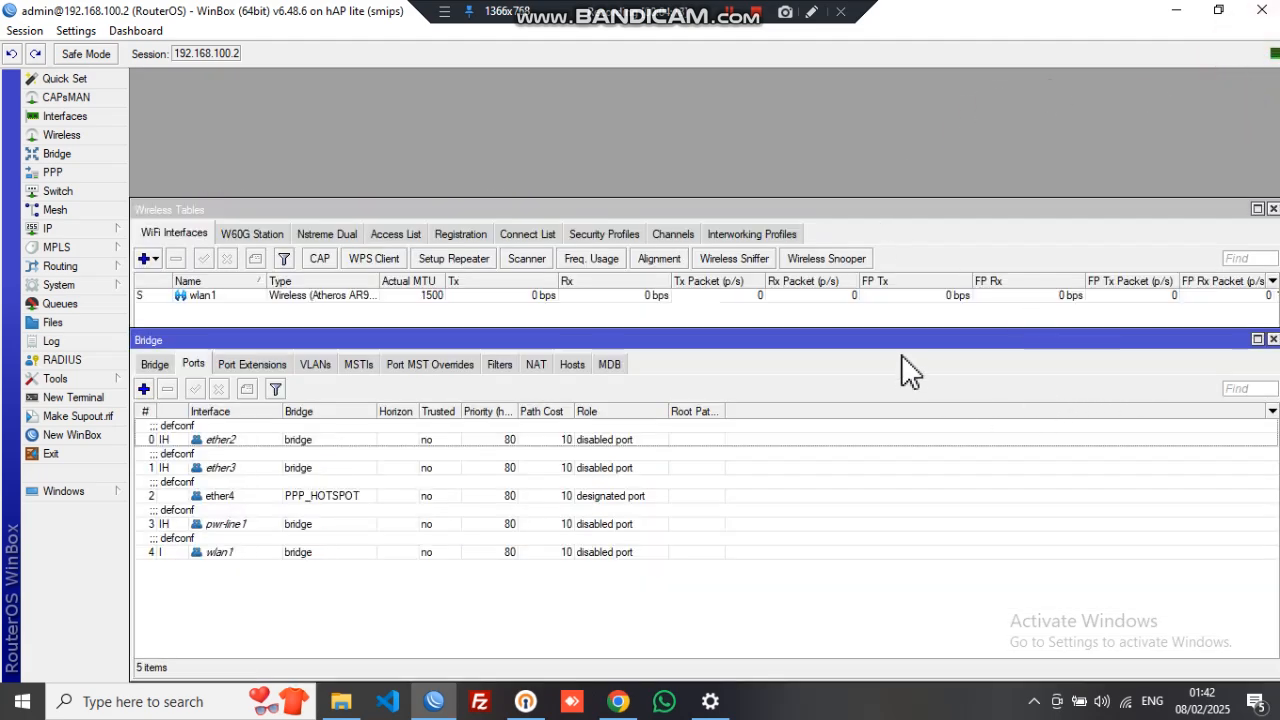
# - Enlarge the WinBox view and check ether4's traffic in the interface list
pyautogui.hotkey('ctrl', '+')
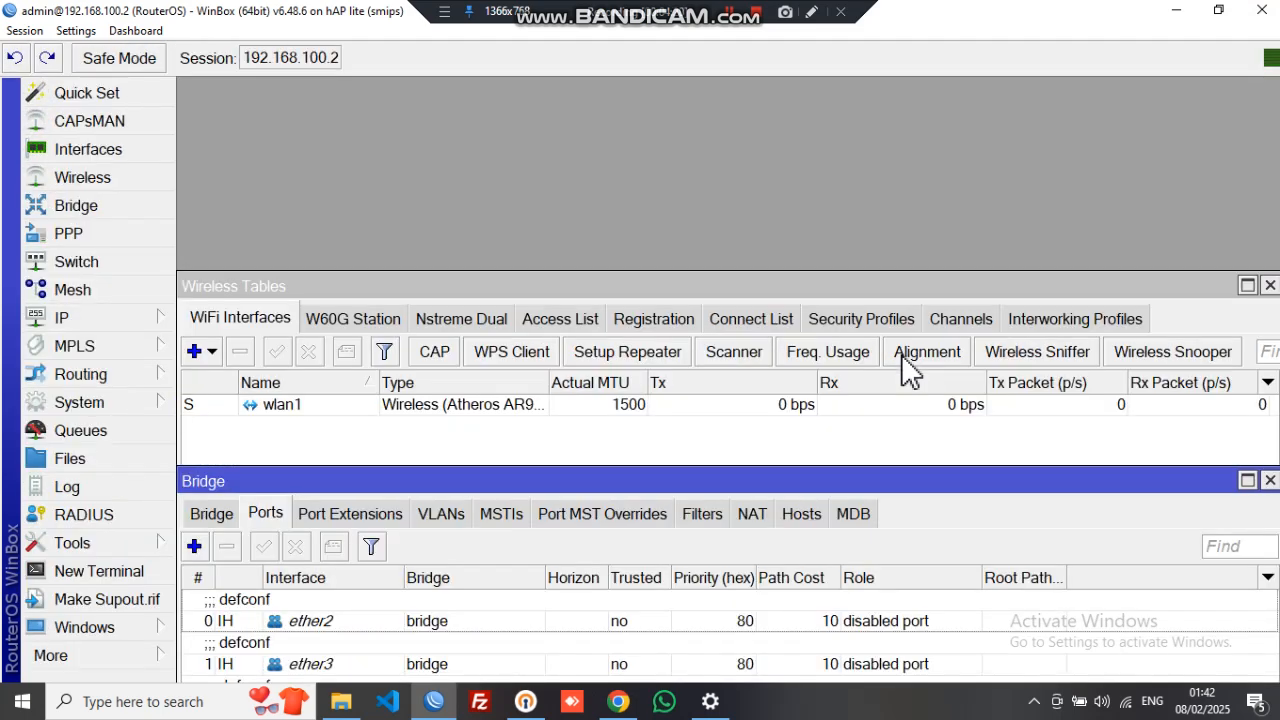
pyautogui.moveTo(628, 282); pyautogui.dragTo(651, 140)
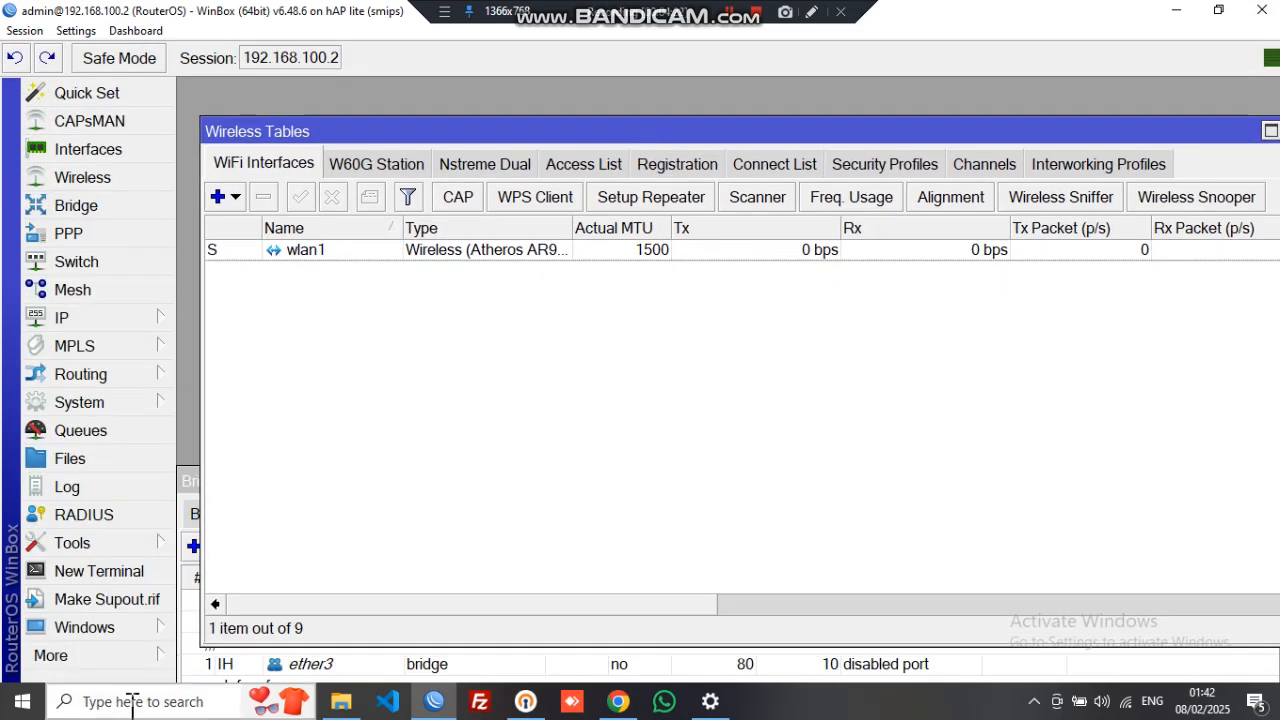
pyautogui.press('Escape')
pyautogui.press('Escape')
pyautogui.click(113, 160)
pyautogui.click(443, 380)
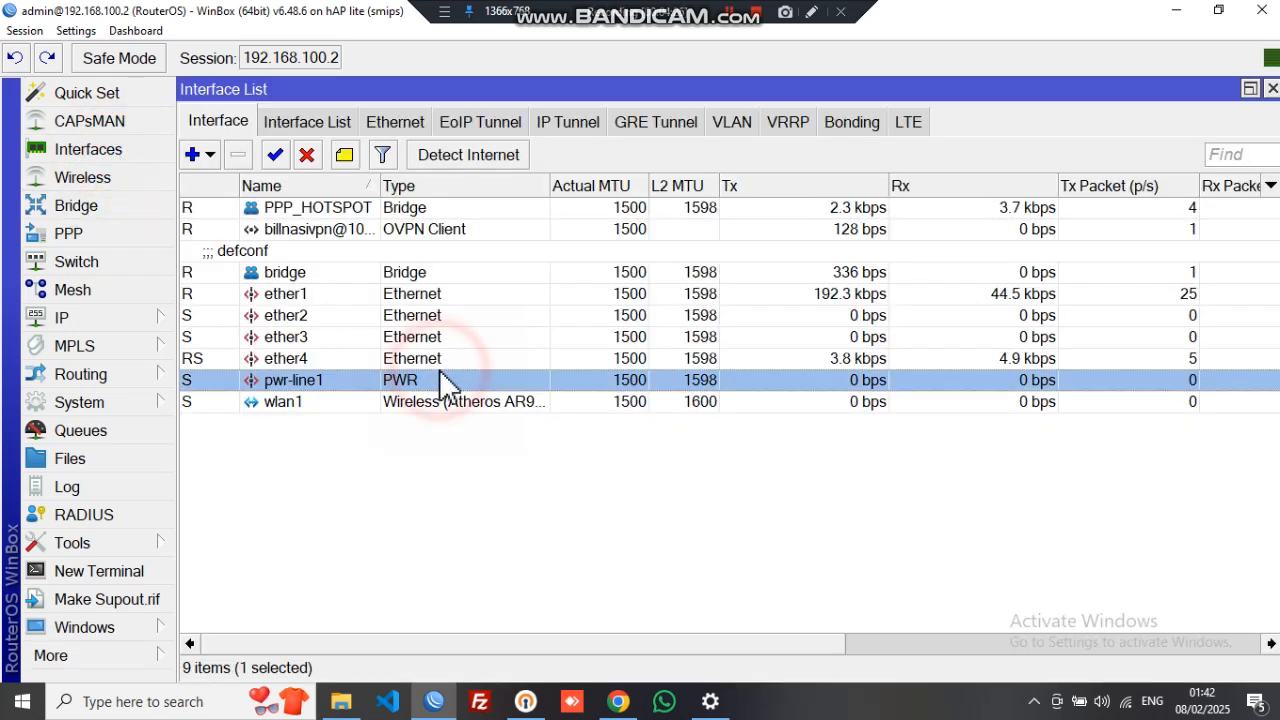
pyautogui.click(465, 360)
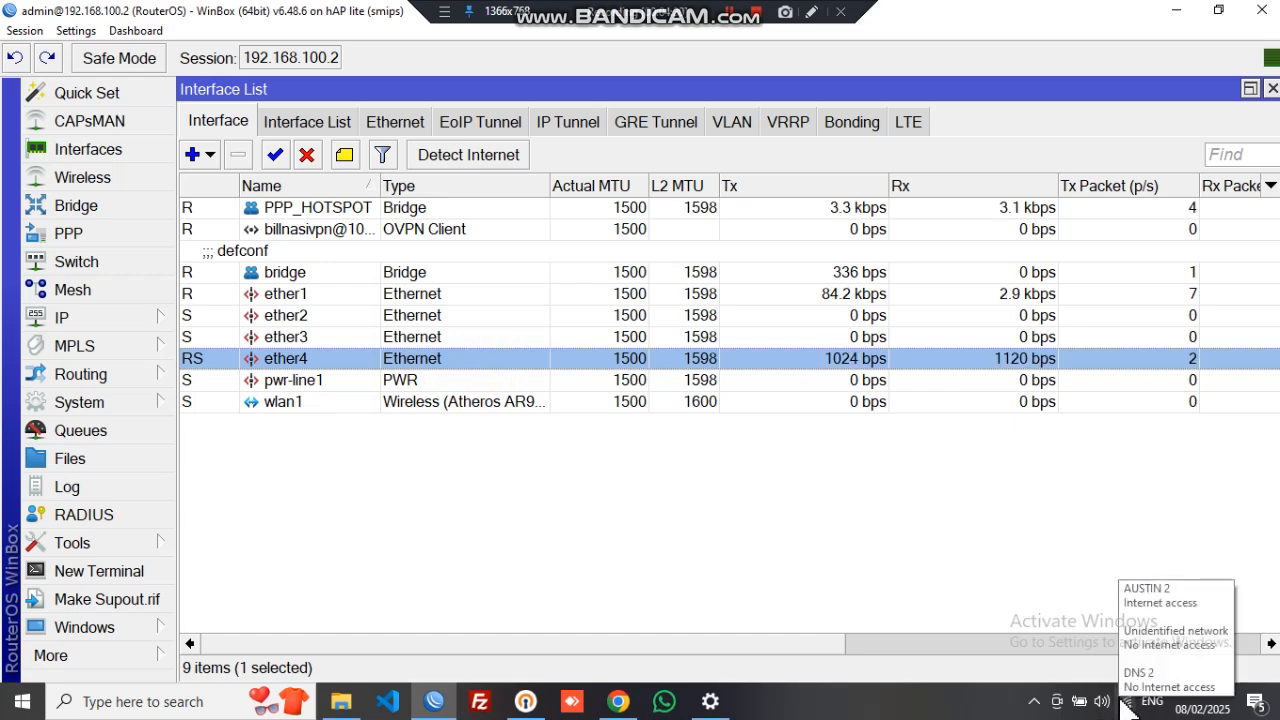
# - Return to the WIFI MTAANI portal in Chrome and focus the Username field
pyautogui.click(627, 709)
pyautogui.scroll(-3, 583, 520)
pyautogui.click(589, 389)
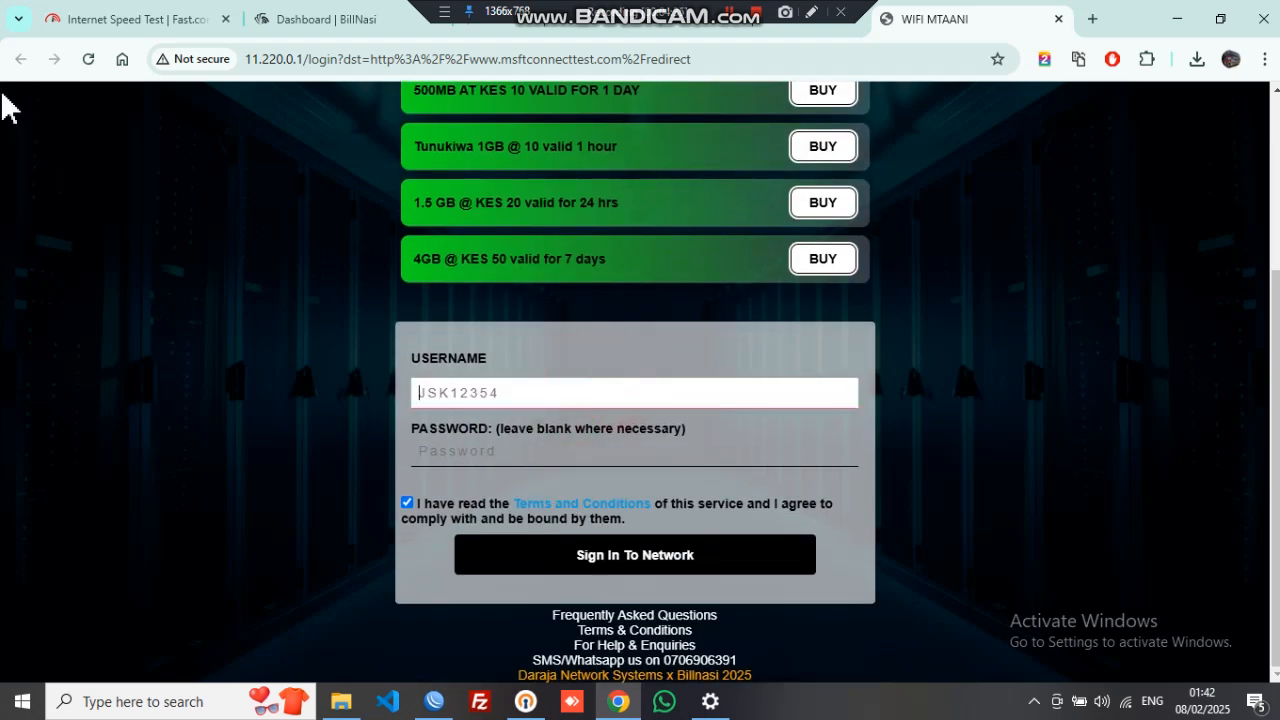
# - Open the first user under BillNasi's Users > Hotspot and select its username for copying
pyautogui.click(285, 22)
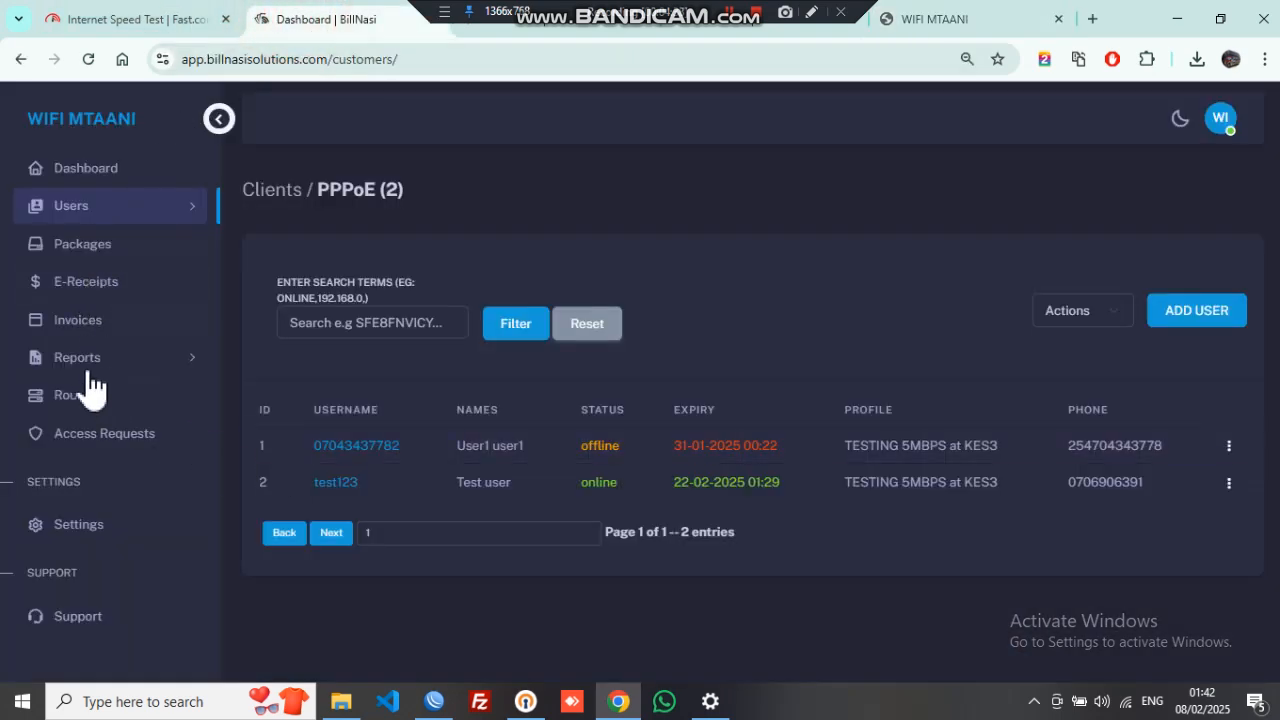
pyautogui.click(133, 245)
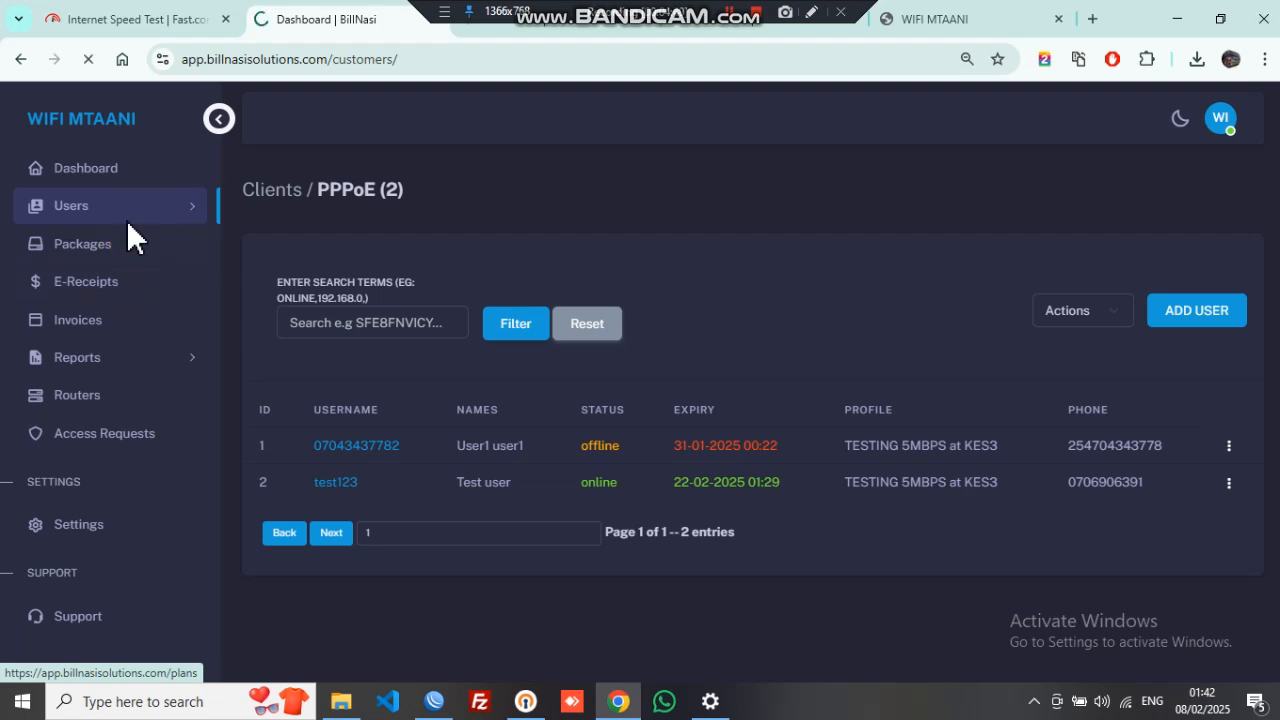
pyautogui.click(165, 207)
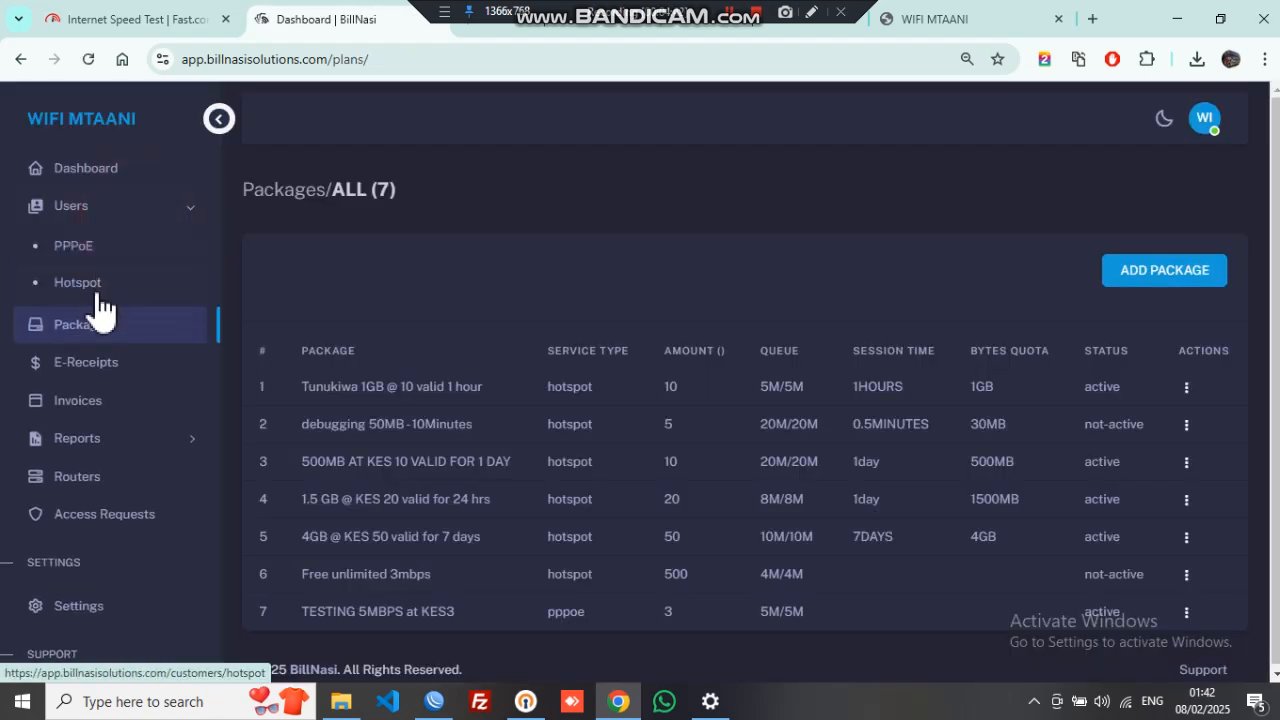
pyautogui.click(100, 282)
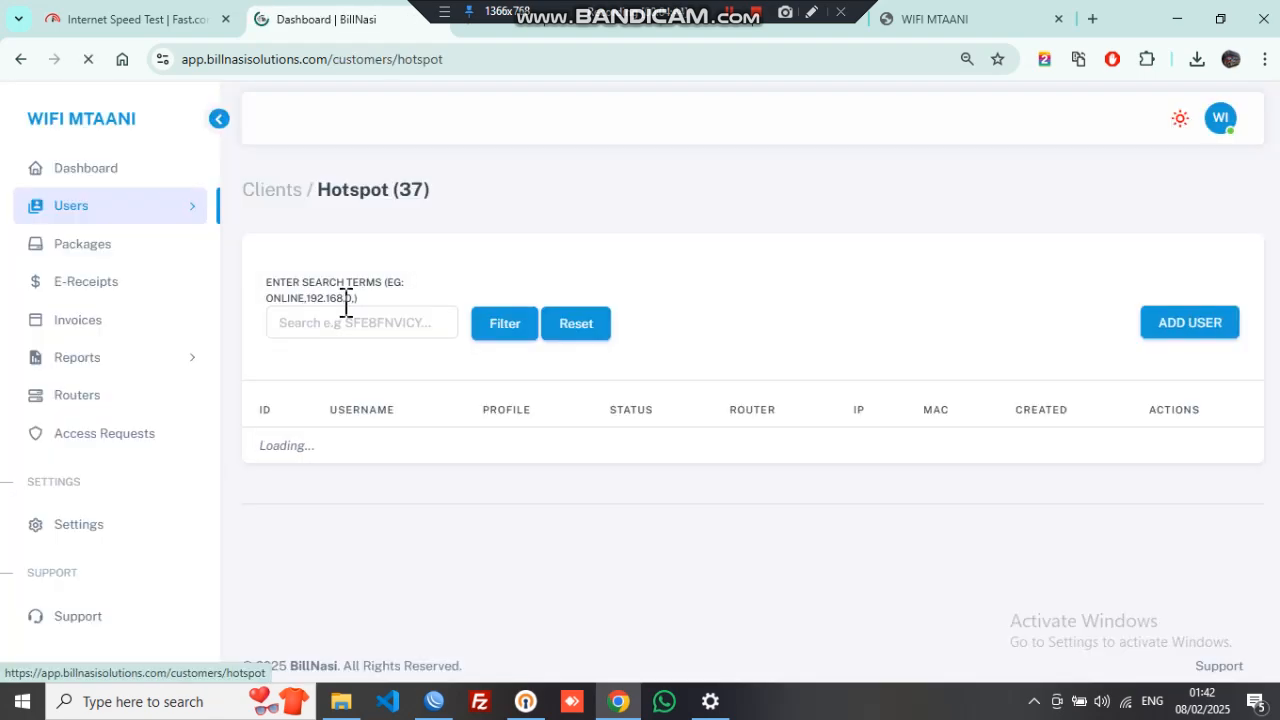
pyautogui.click(331, 450)
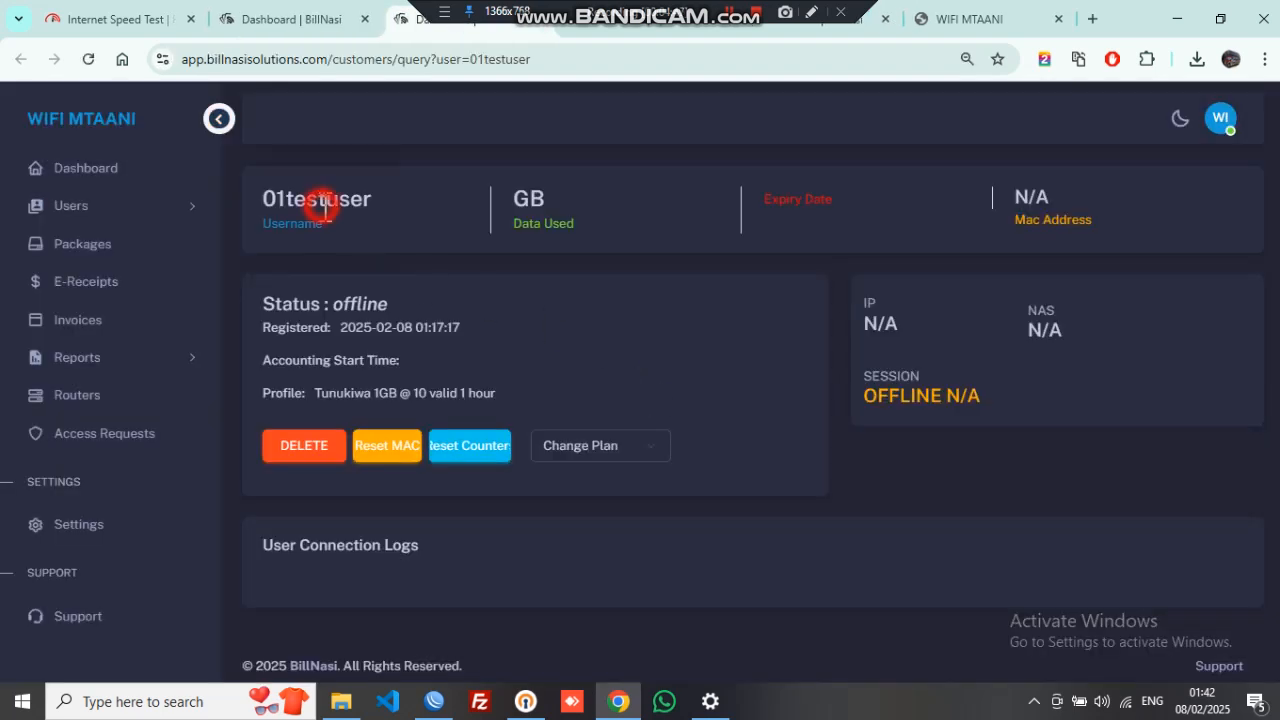
pyautogui.doubleClick(325, 206)
pyautogui.hotkey('ctrl', 'c')
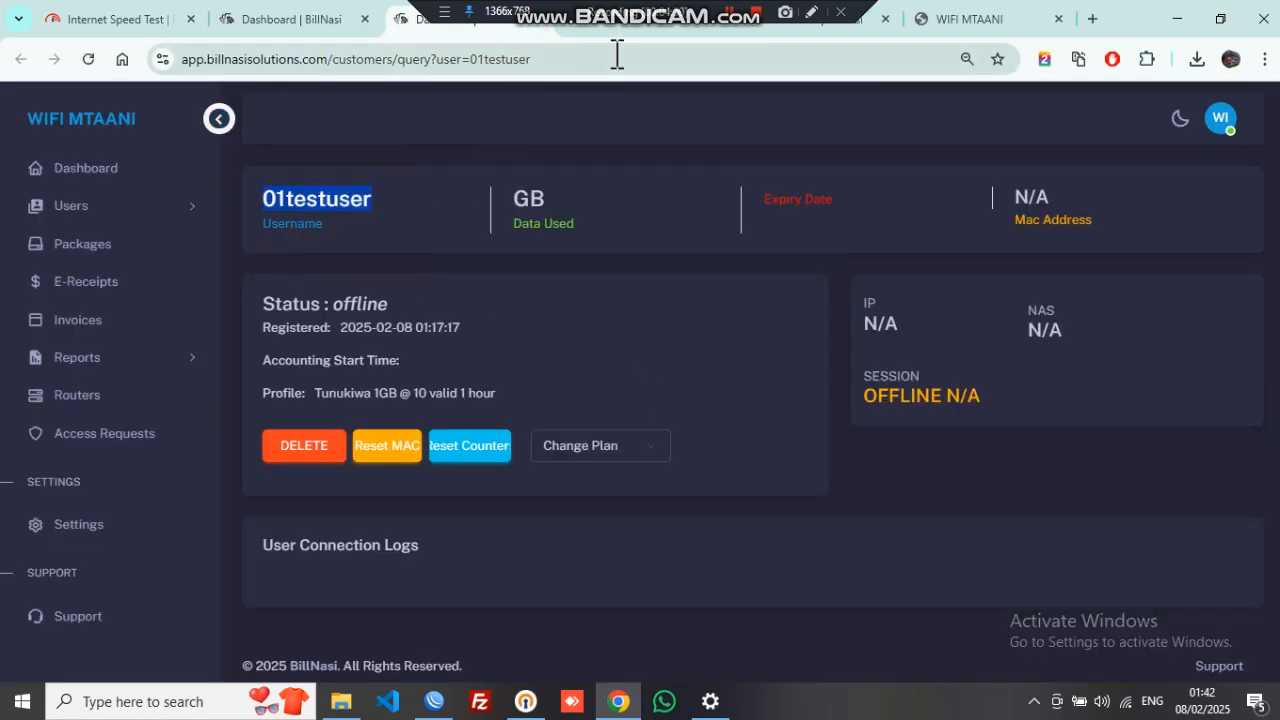
# - Sign in to WIFI MTAANI with the pasted test username, decline saving the password, then return to WinBox
pyautogui.click(960, 24)
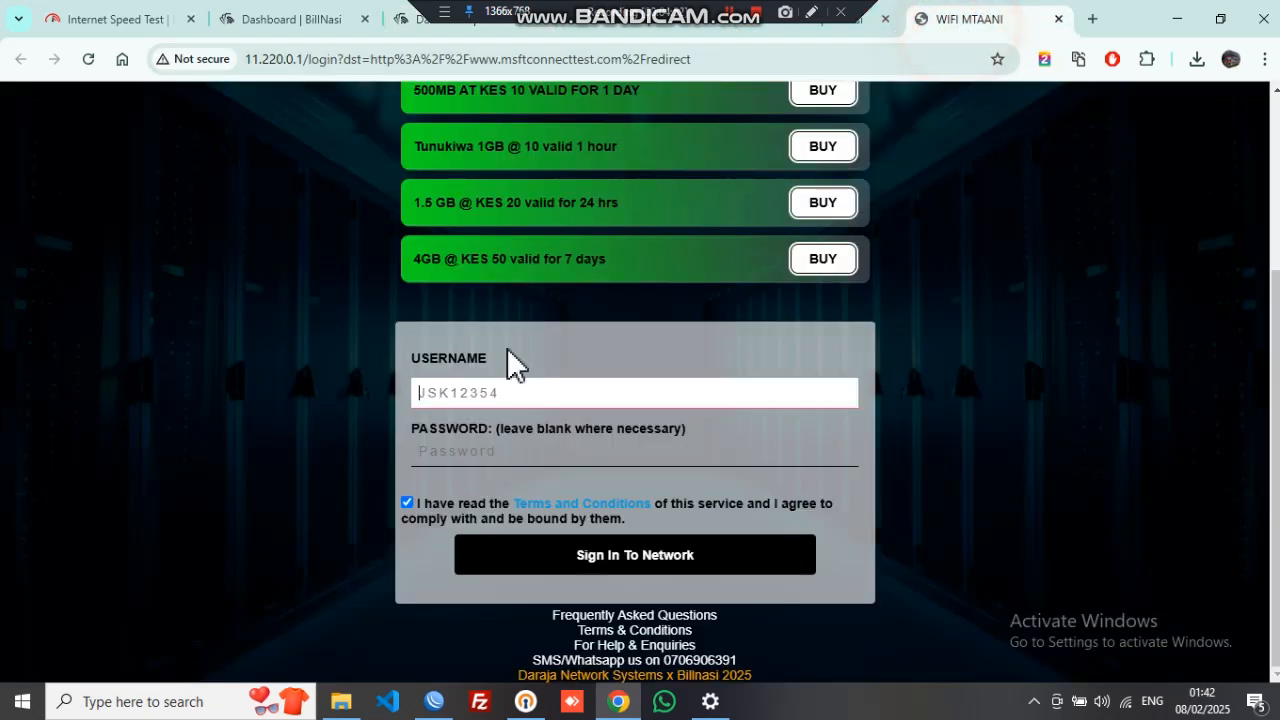
pyautogui.hotkey('ctrl', 'v')
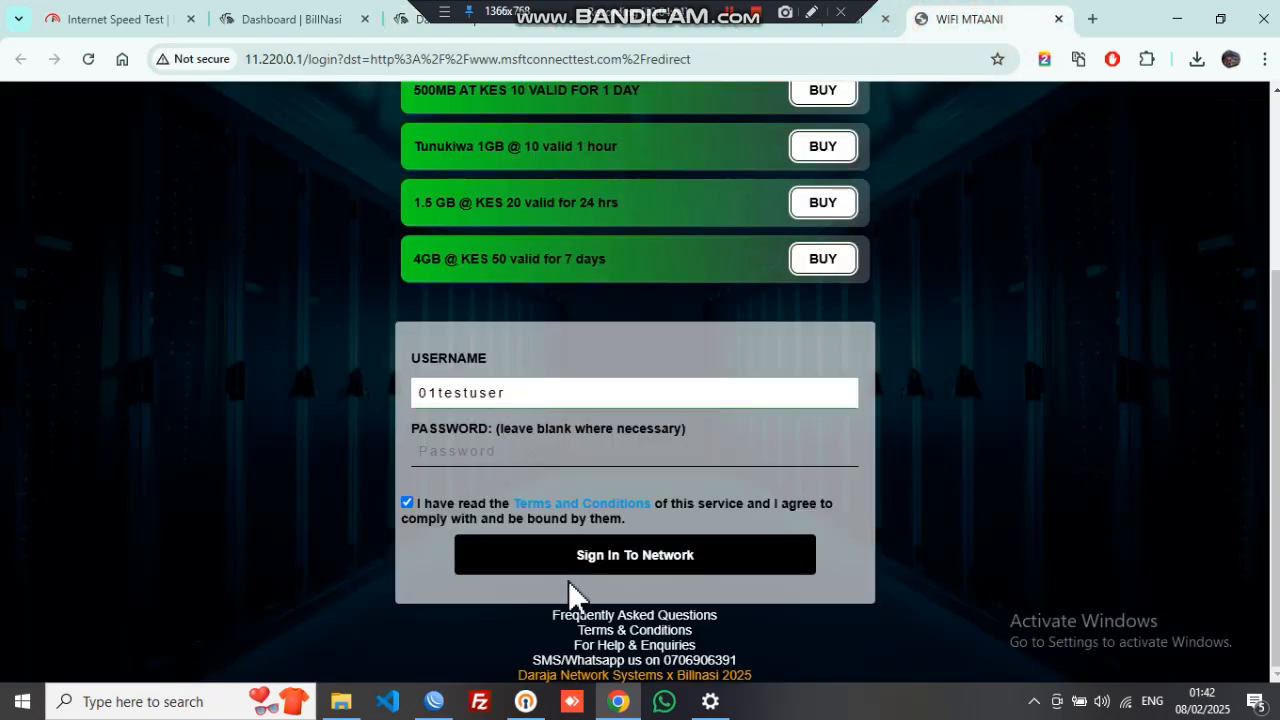
pyautogui.click(598, 566)
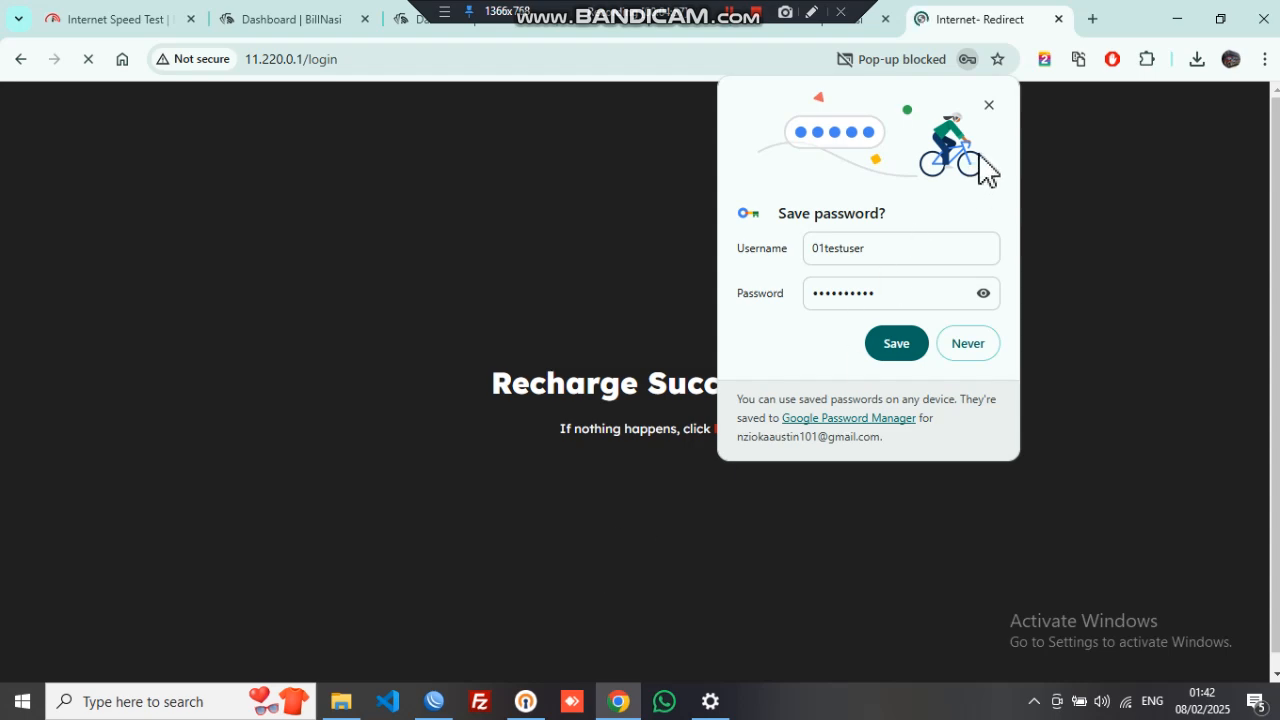
pyautogui.click(989, 107)
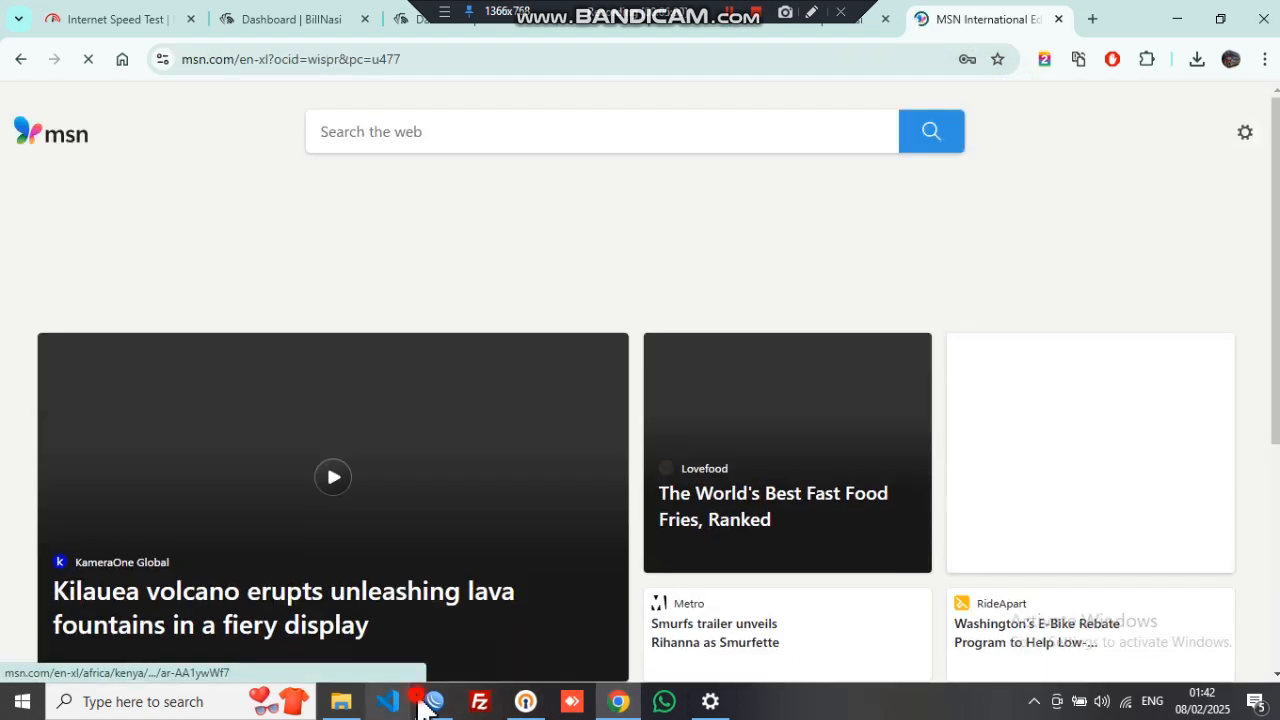
pyautogui.click(434, 701)
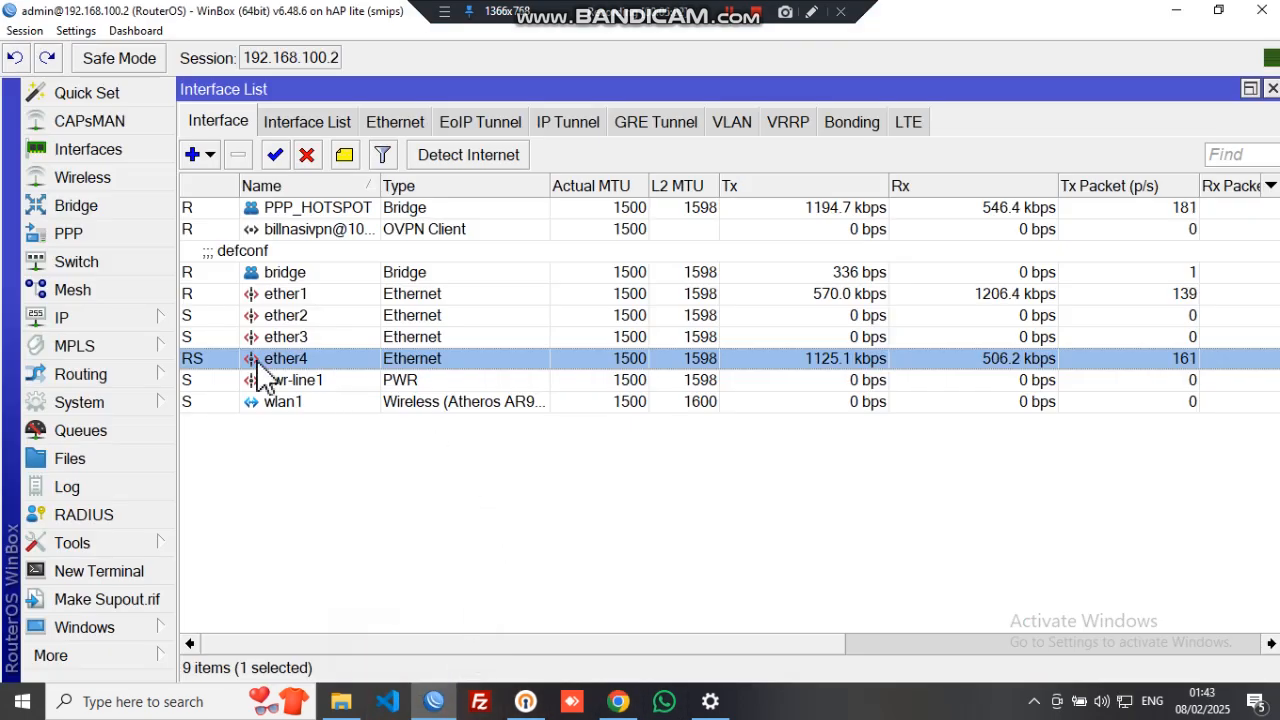
# - Select the test user's active hotspot session at 11.220.0.254 under IP > Hotspot
pyautogui.click(119, 317)
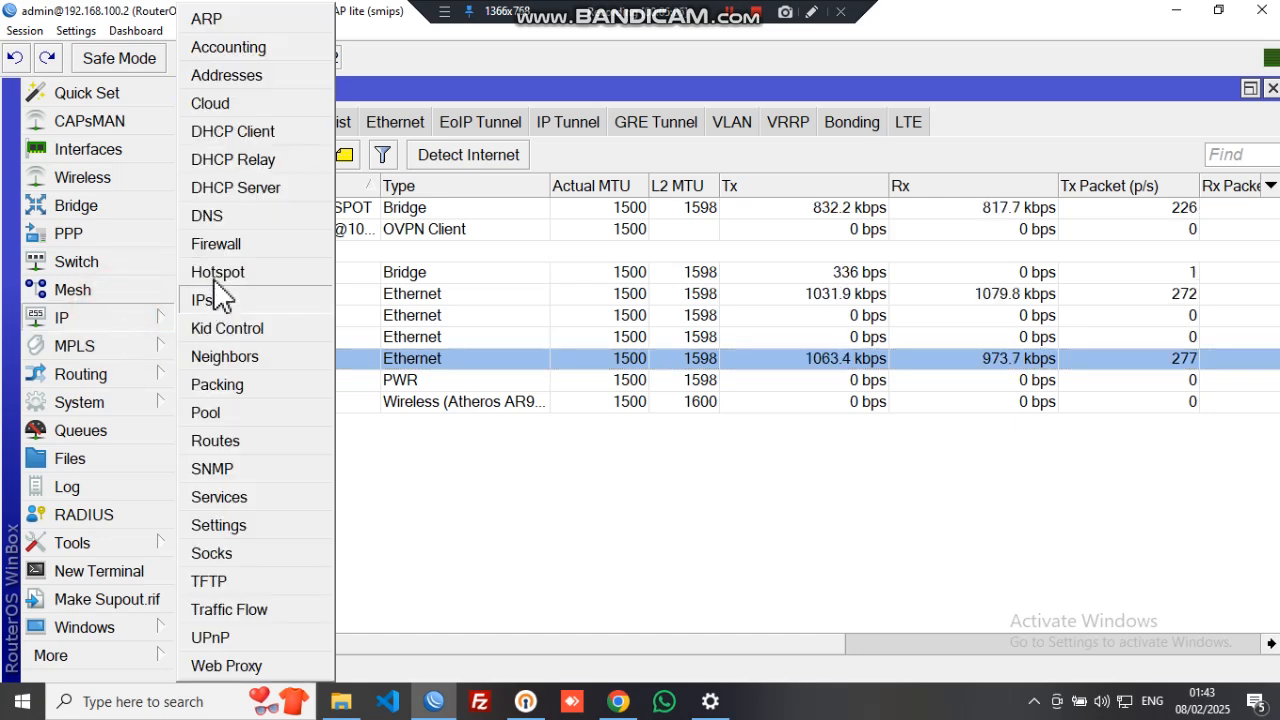
pyautogui.click(217, 272)
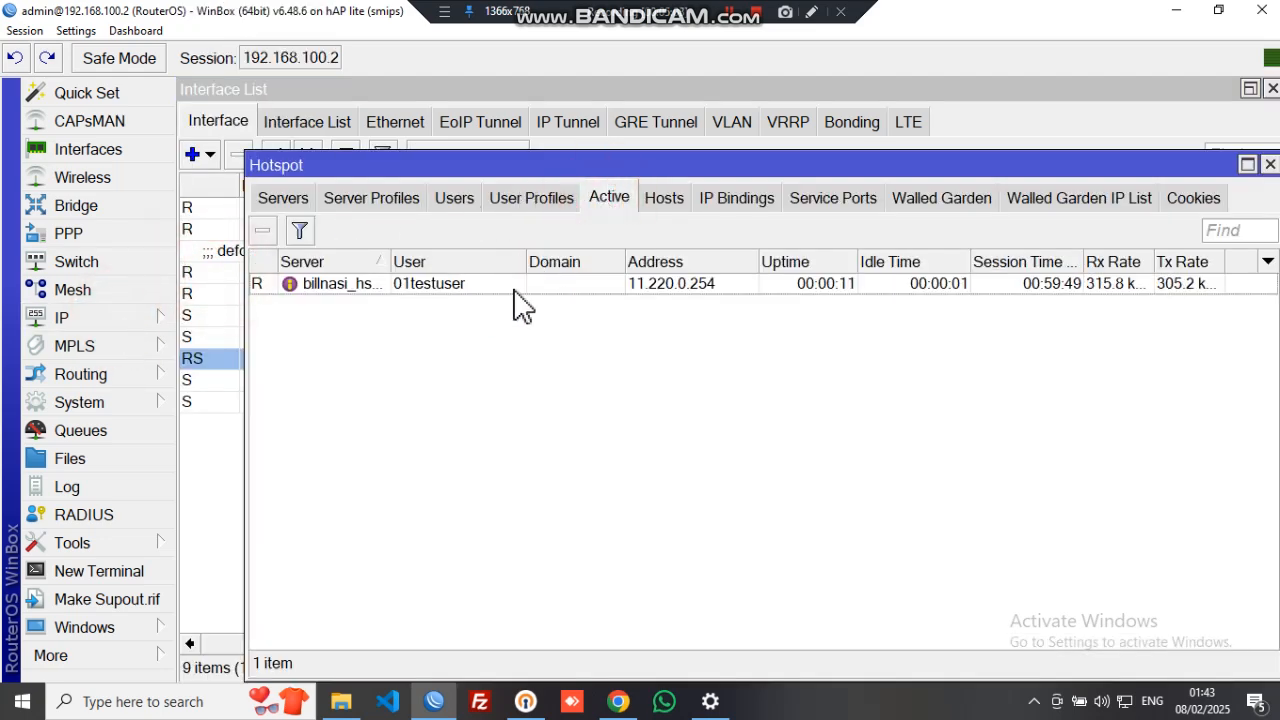
pyautogui.click(508, 290)
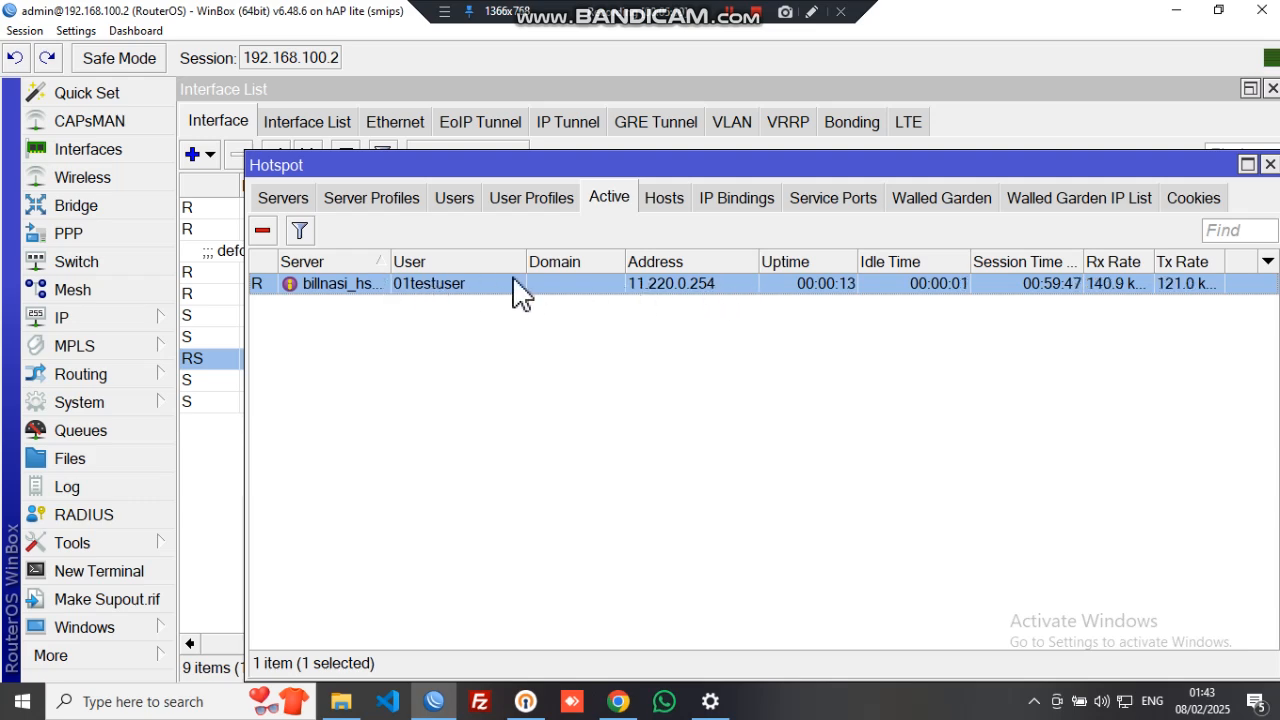
pyautogui.click(618, 700)
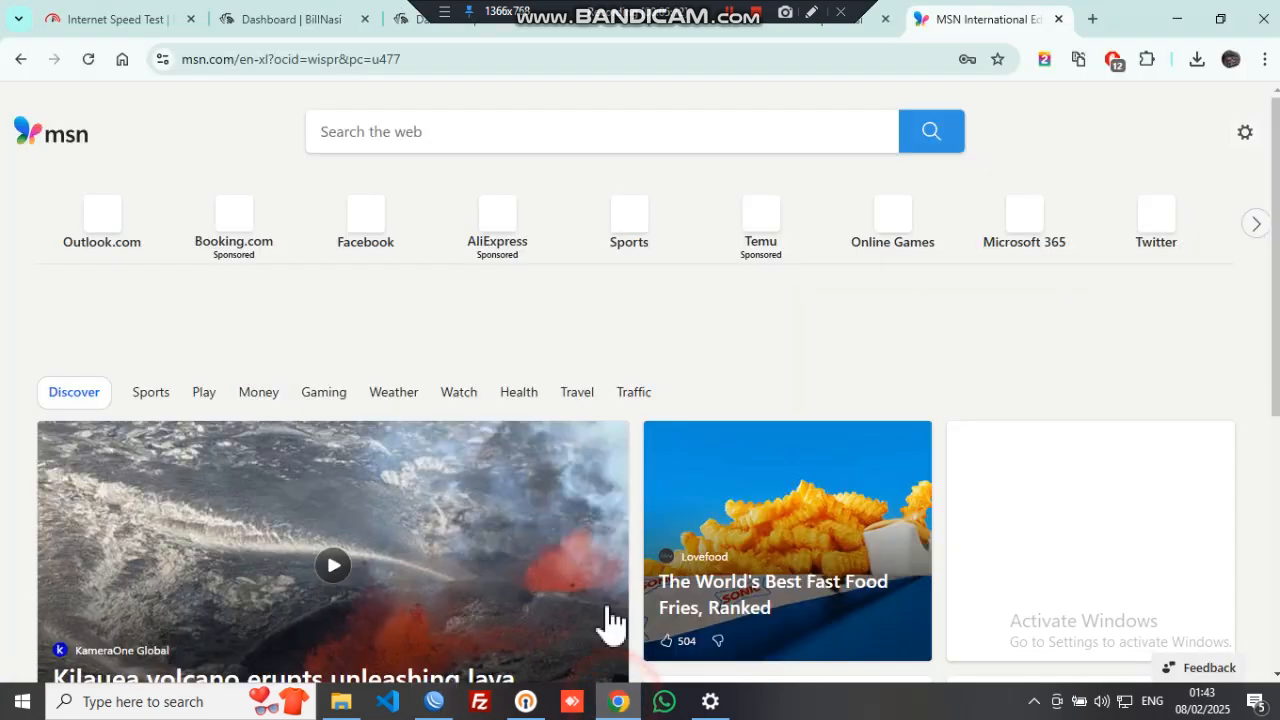
# - Reload the fast.com speed test to measure hotspot throughput, then return to WinBox
pyautogui.click(143, 24)
pyautogui.click(88, 59)
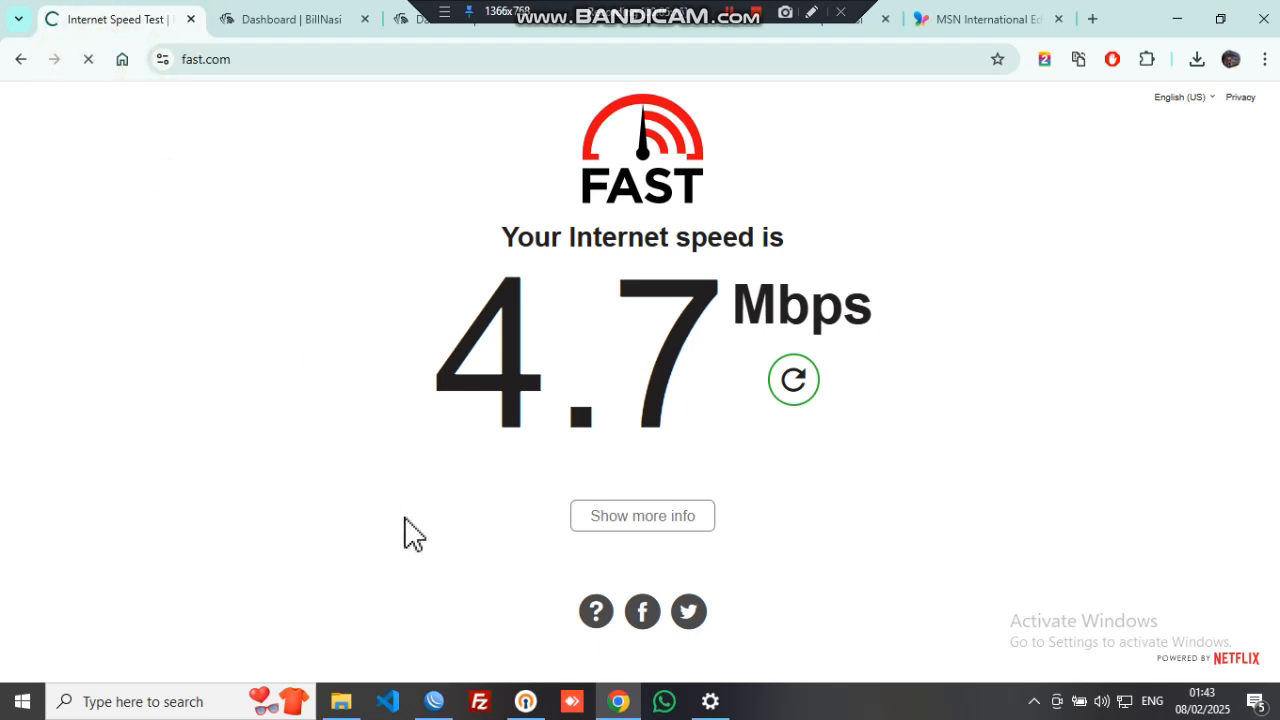
pyautogui.moveTo(441, 710)
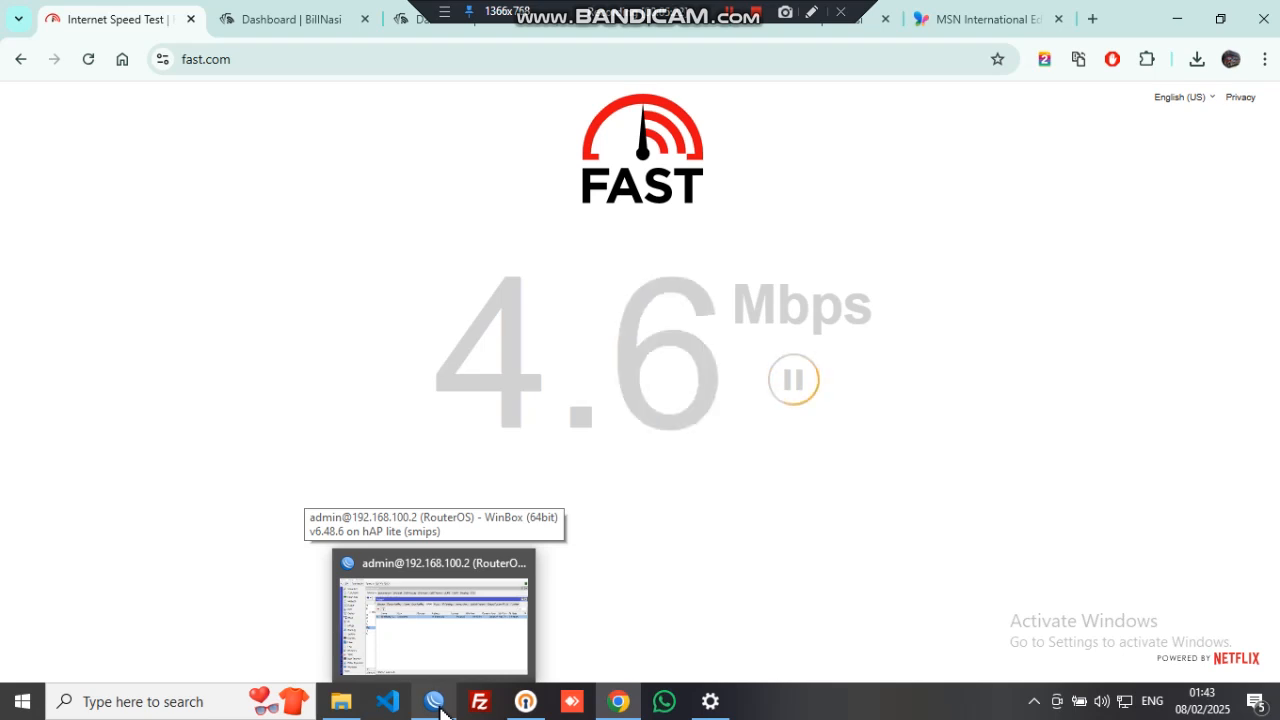
pyautogui.click(437, 705)
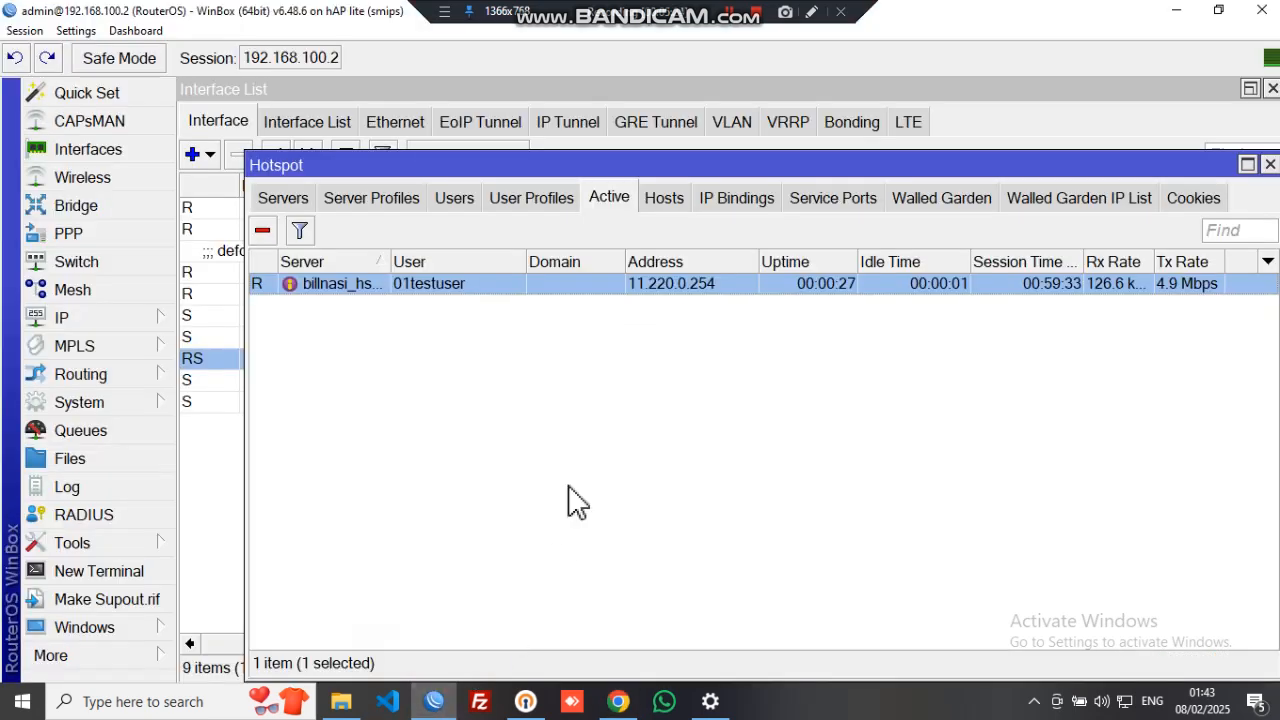
# - Confirm the hotspot user's dynamic queue is capped at 5M upload and download, then close the queue list
pyautogui.click(84, 428)
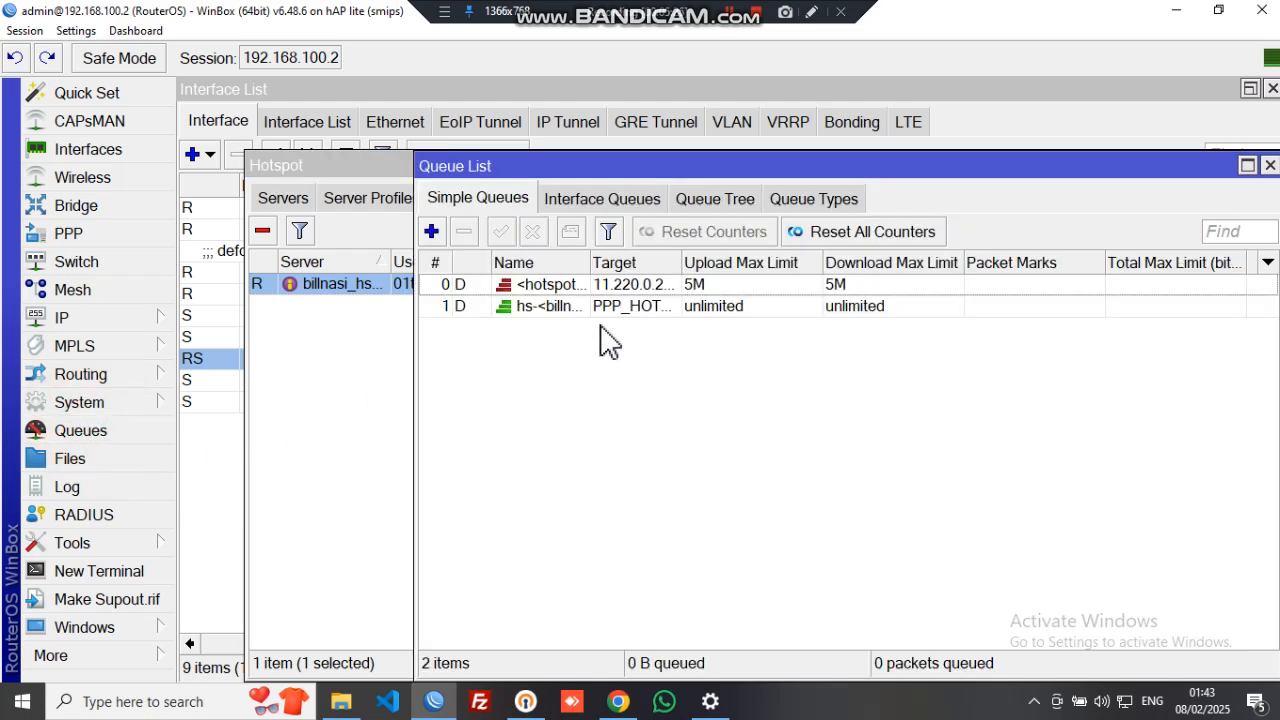
pyautogui.click(698, 286)
pyautogui.moveTo(1166, 168); pyautogui.dragTo(954, 139)
pyautogui.click(1082, 137)
pyautogui.moveTo(1203, 171); pyautogui.dragTo(1153, 175)
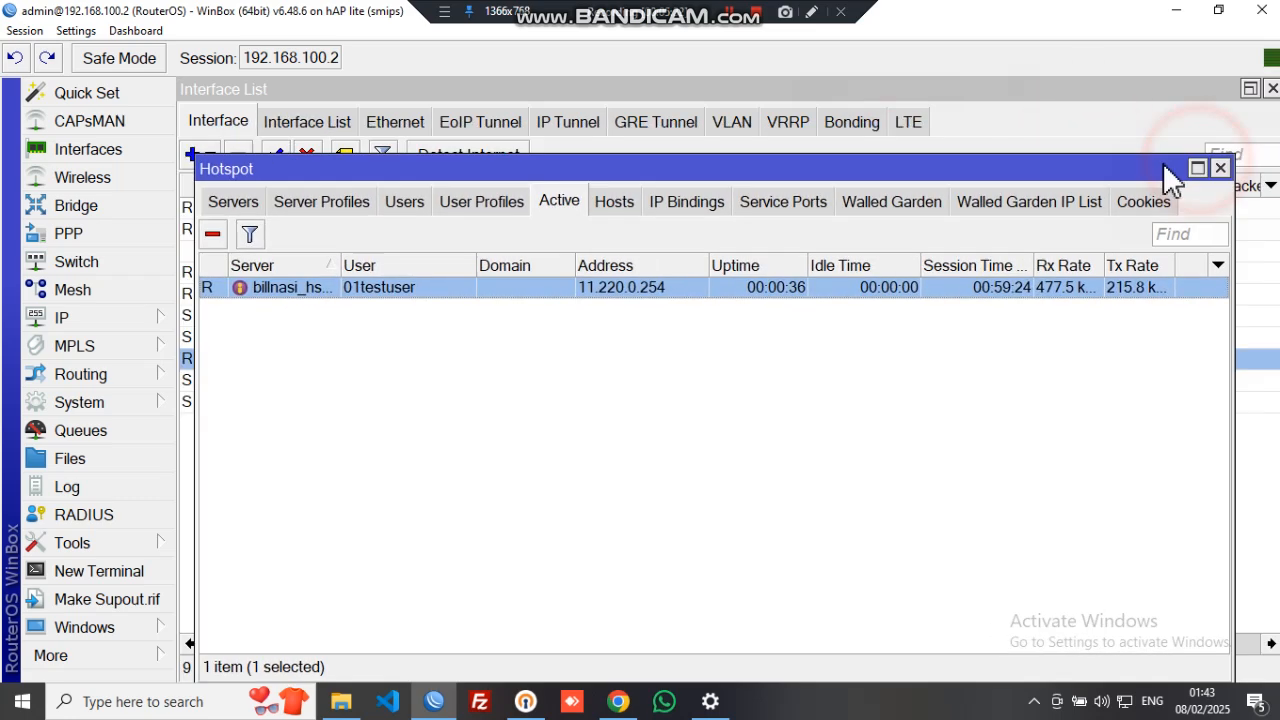
pyautogui.click(710, 701)
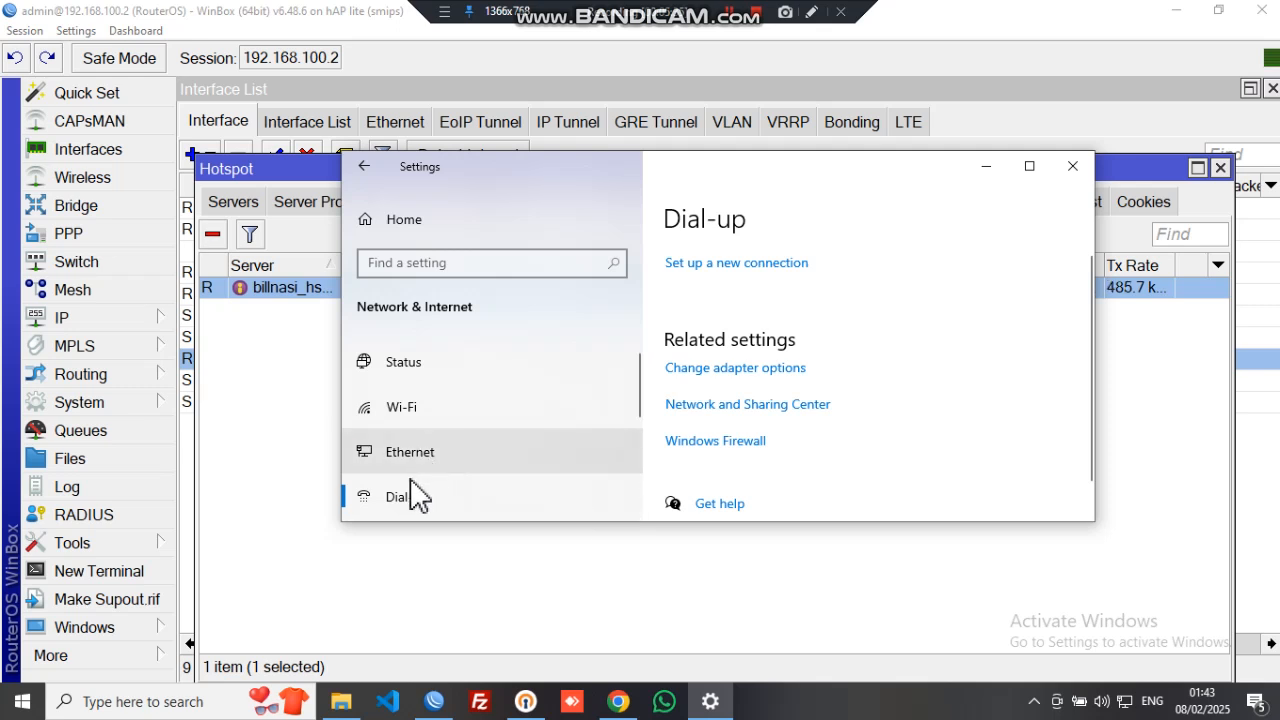
# - Start a new Broadband (PPPoE) internet connection in the Windows connection wizard
pyautogui.click(772, 263)
pyautogui.click(820, 533)
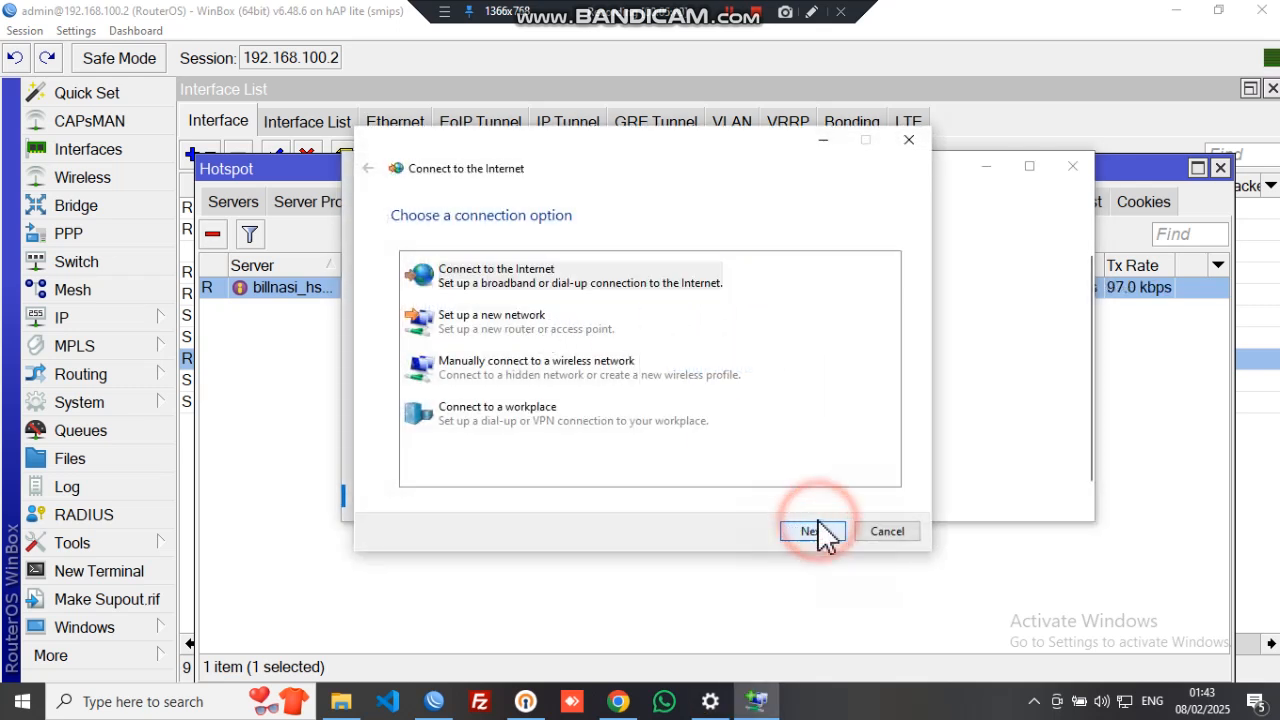
pyautogui.click(594, 442)
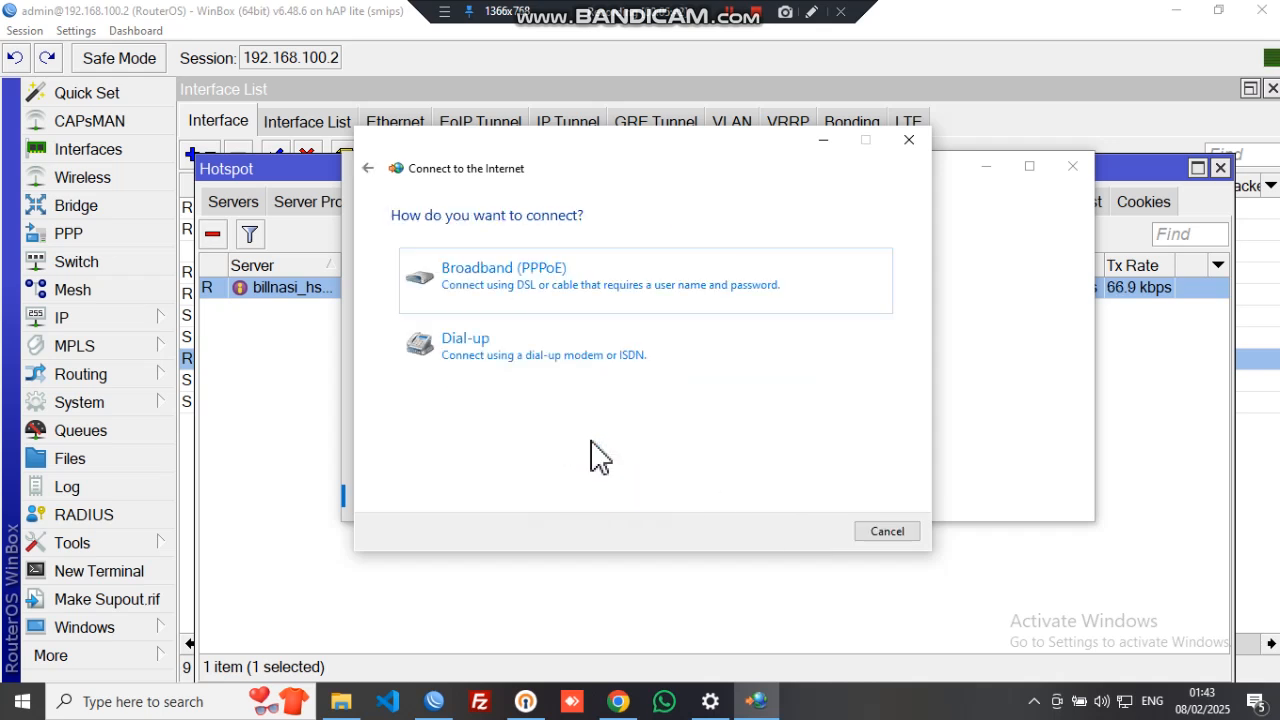
pyautogui.click(560, 292)
# - Enter the test account's user name and password, remember and share it, and connect
pyautogui.click(620, 256)
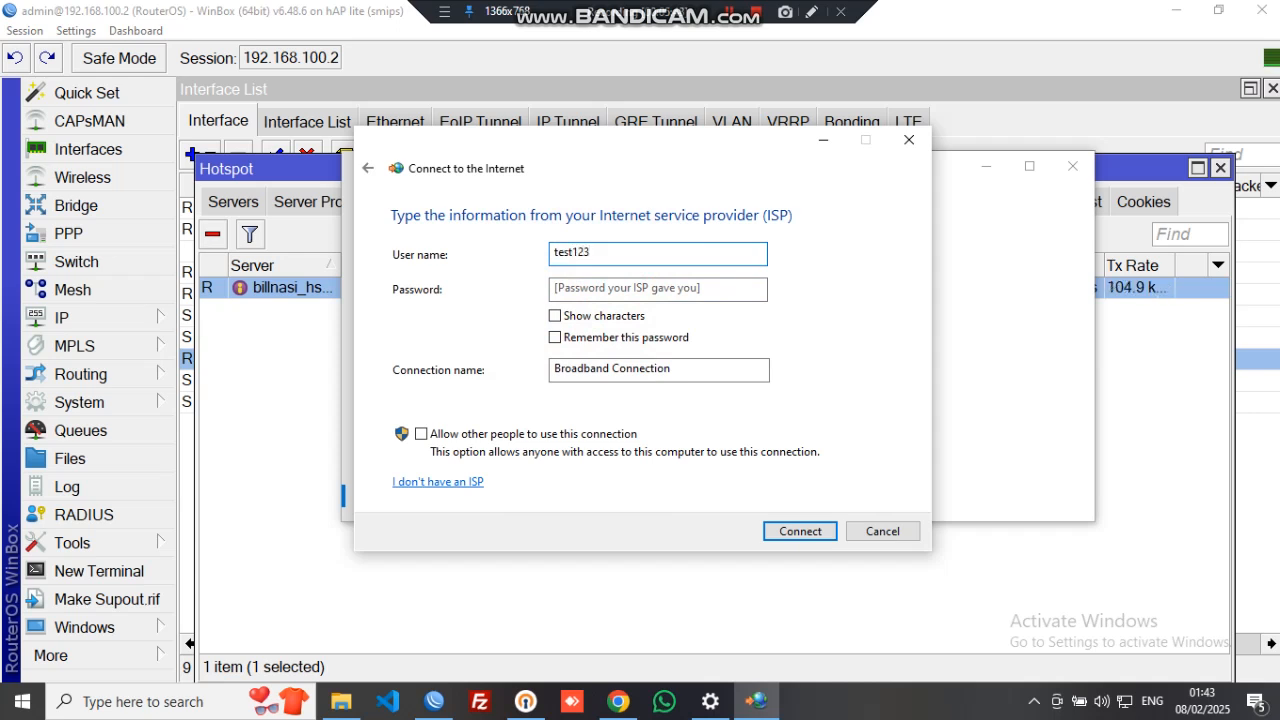
pyautogui.write('te')
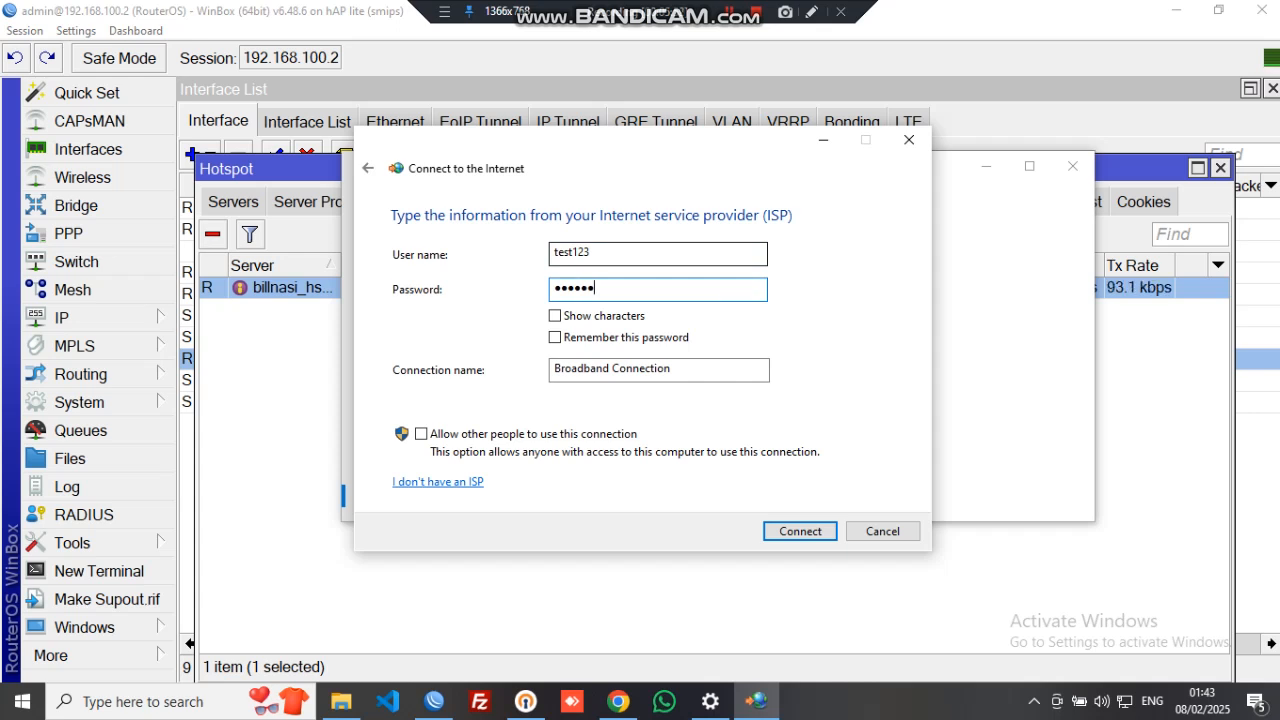
pyautogui.click(600, 315)
pyautogui.click(595, 337)
pyautogui.click(440, 436)
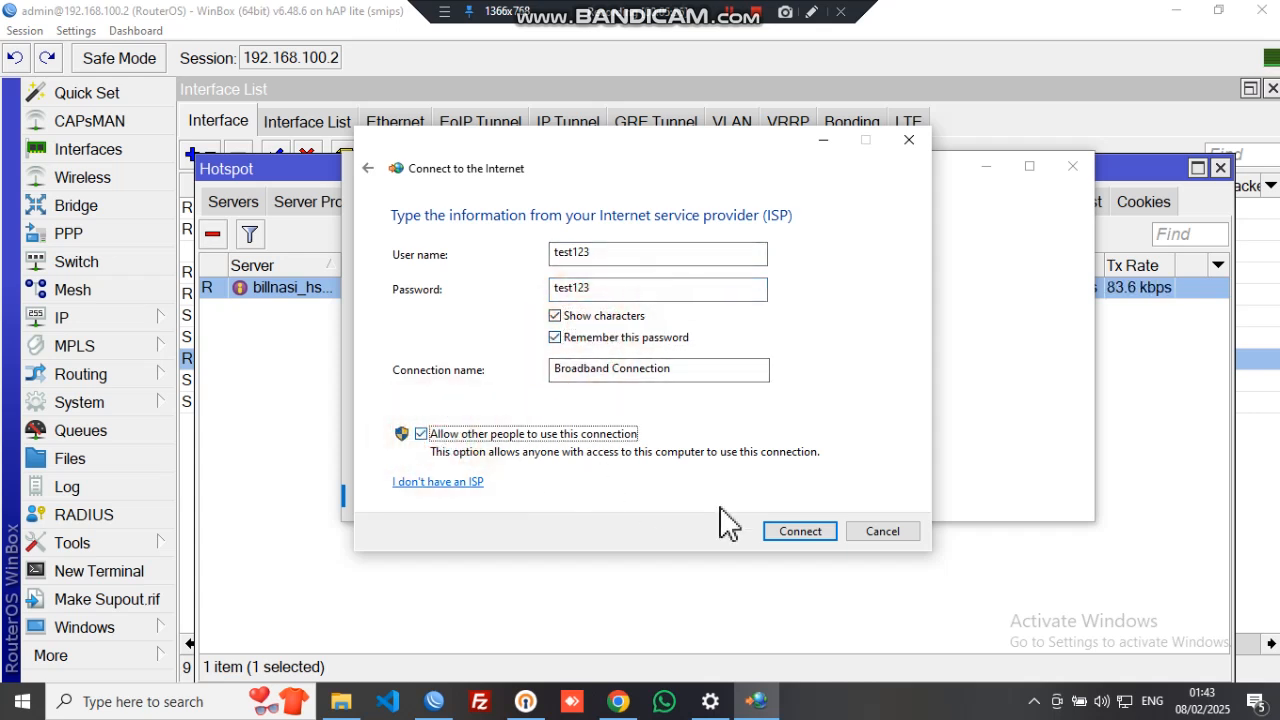
pyautogui.click(788, 528)
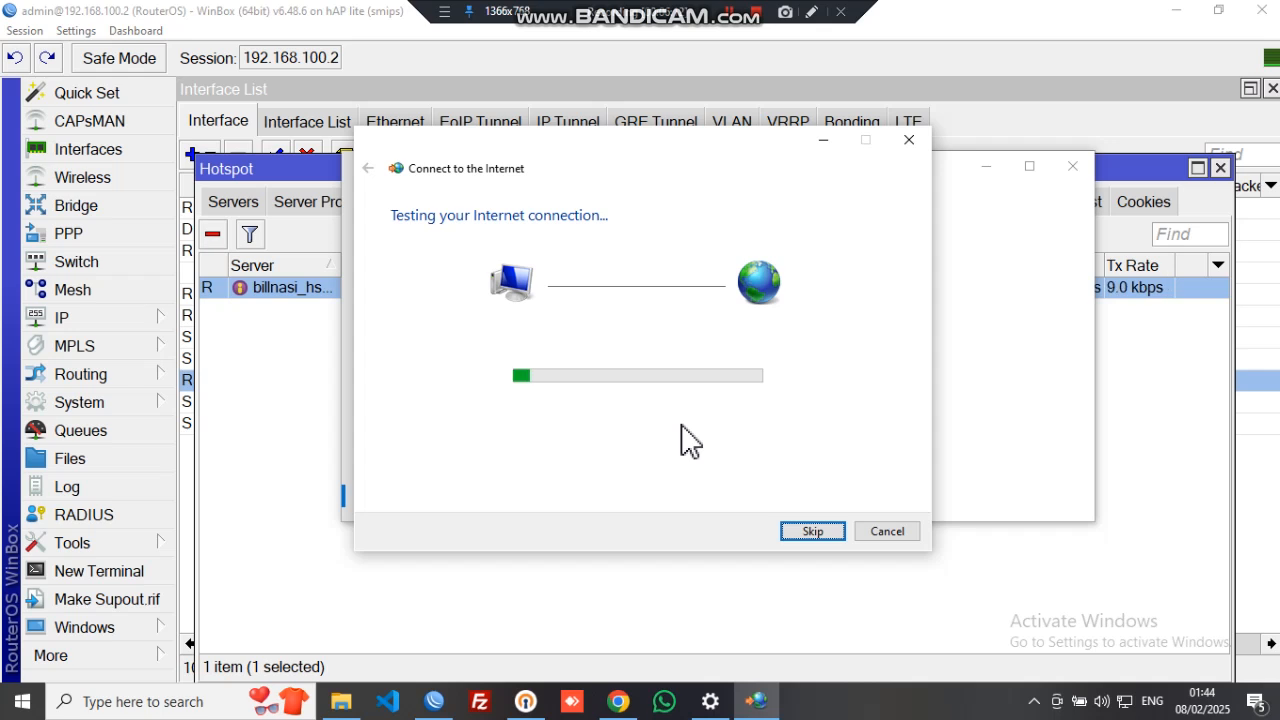
# - Check the test customer under BillNasi Users > PPPoE for online status, uptime and connection log
pyautogui.click(626, 698)
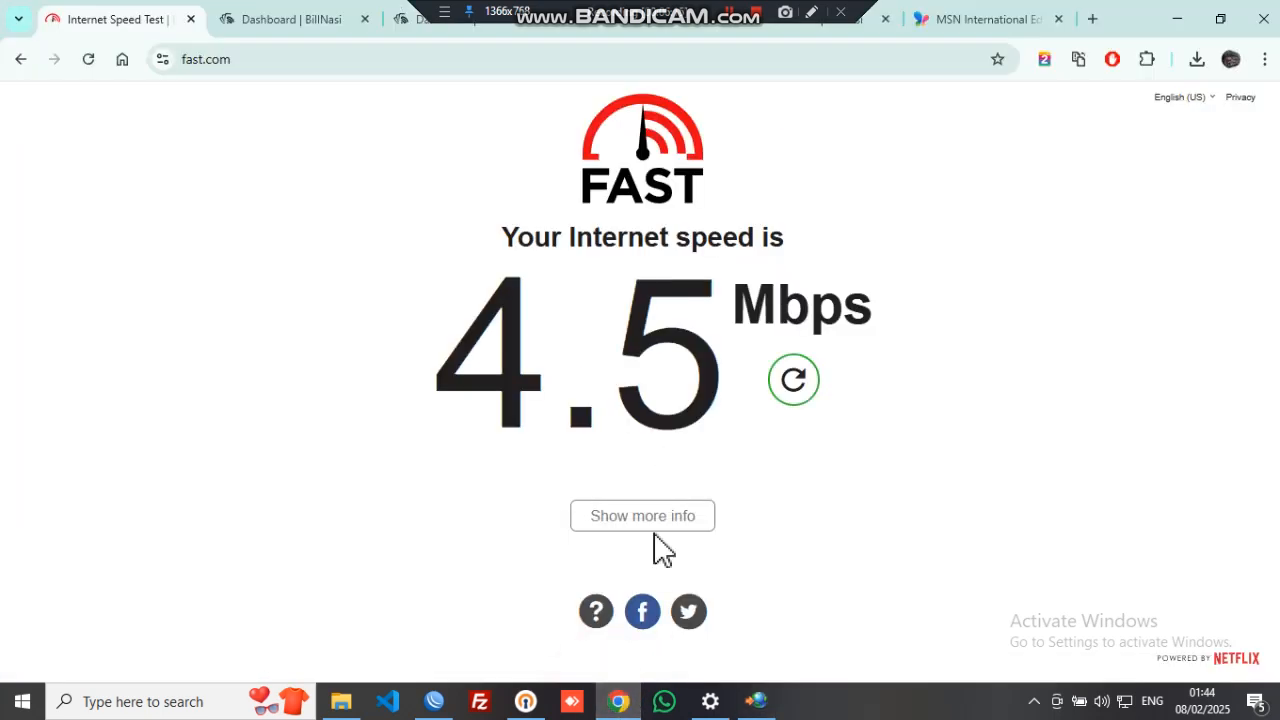
pyautogui.click(310, 22)
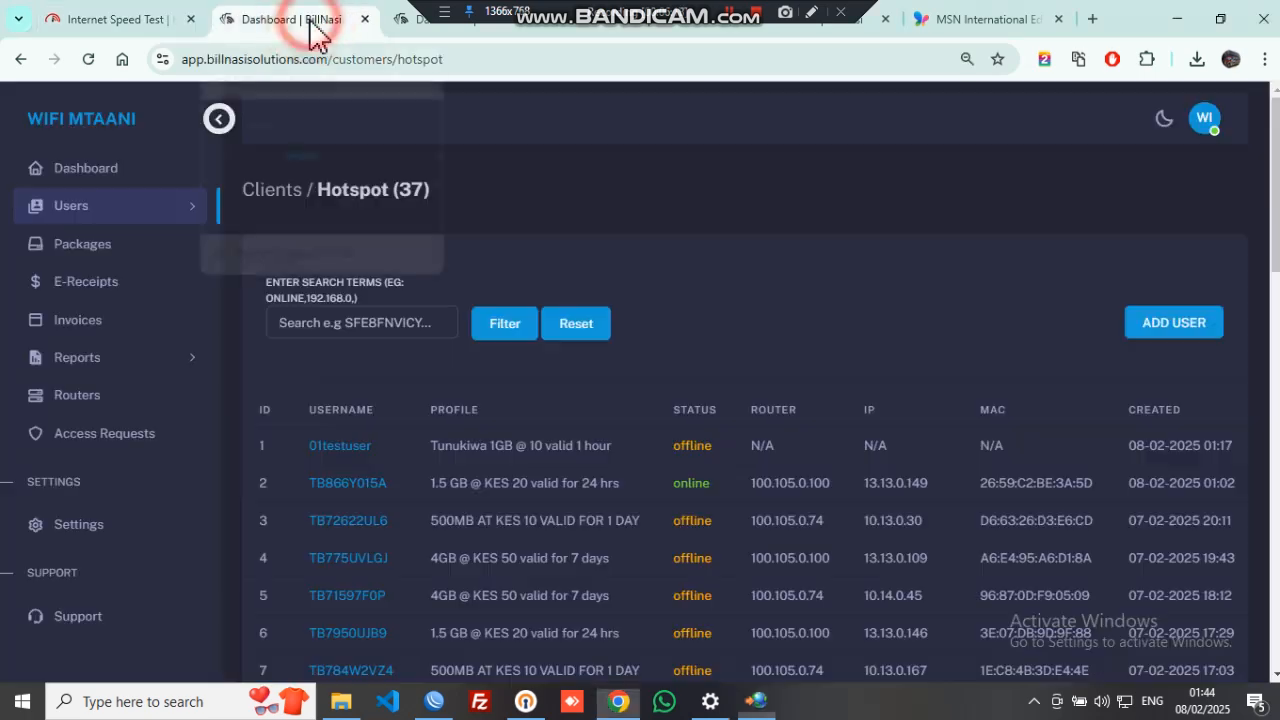
pyautogui.click(148, 212)
pyautogui.click(100, 250)
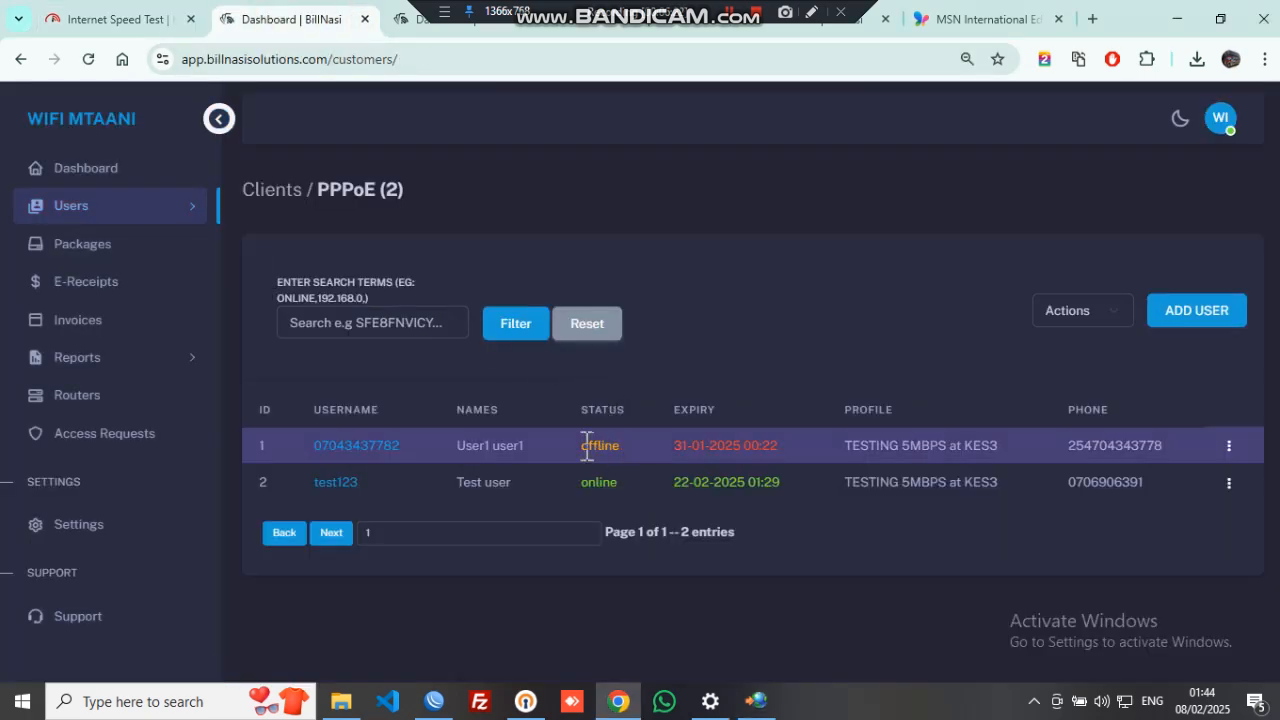
pyautogui.click(349, 481)
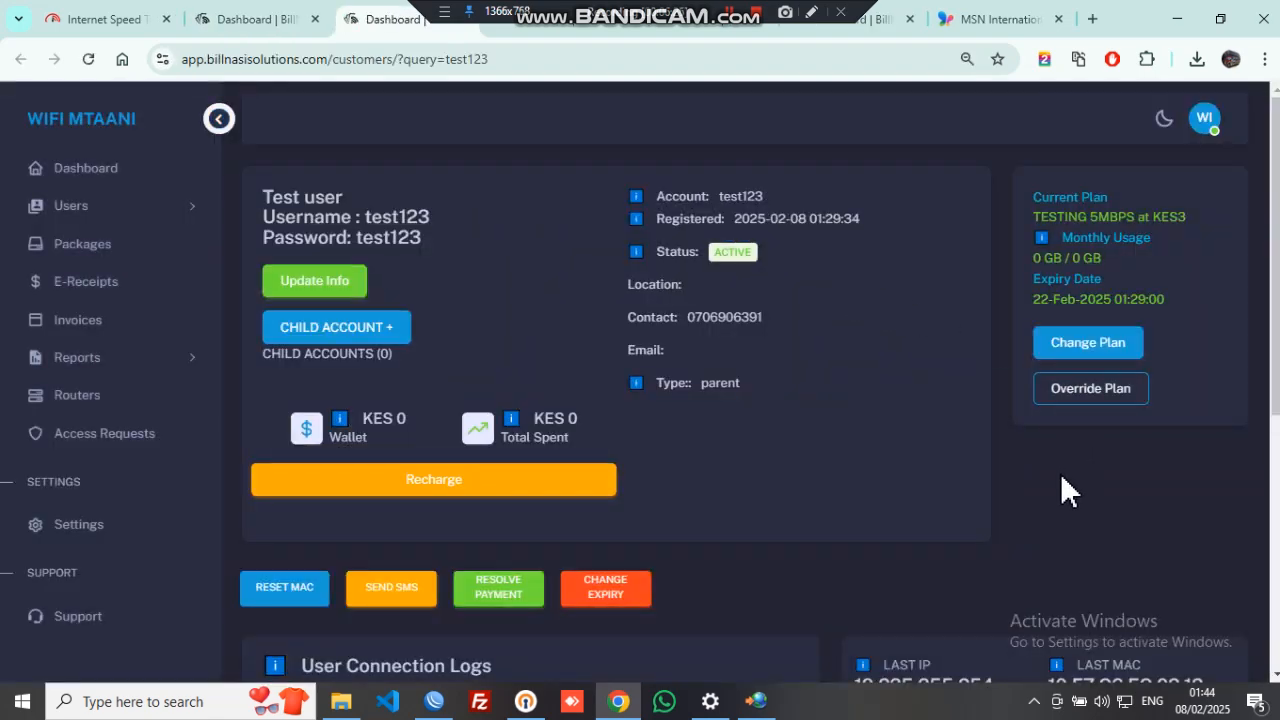
pyautogui.scroll(-4, 1061, 475)
pyautogui.moveTo(1053, 366); pyautogui.dragTo(1100, 345)
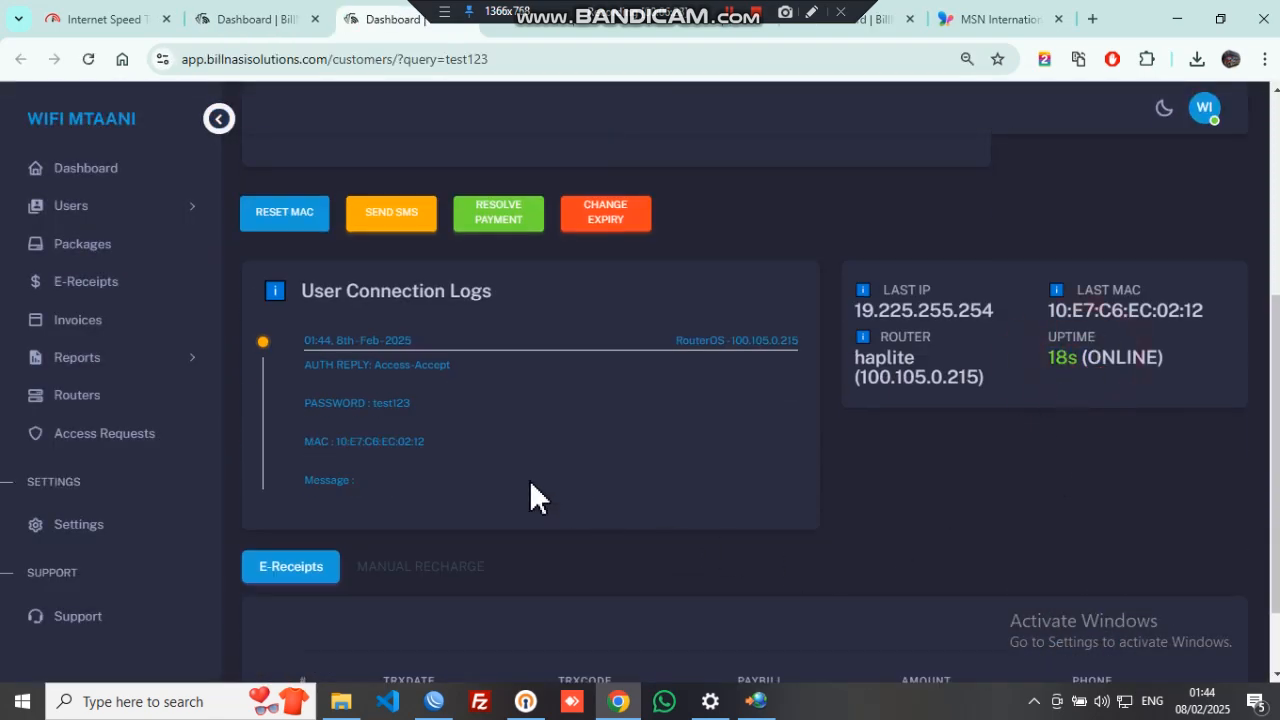
pyautogui.scroll(4, 540, 490)
pyautogui.click(436, 700)
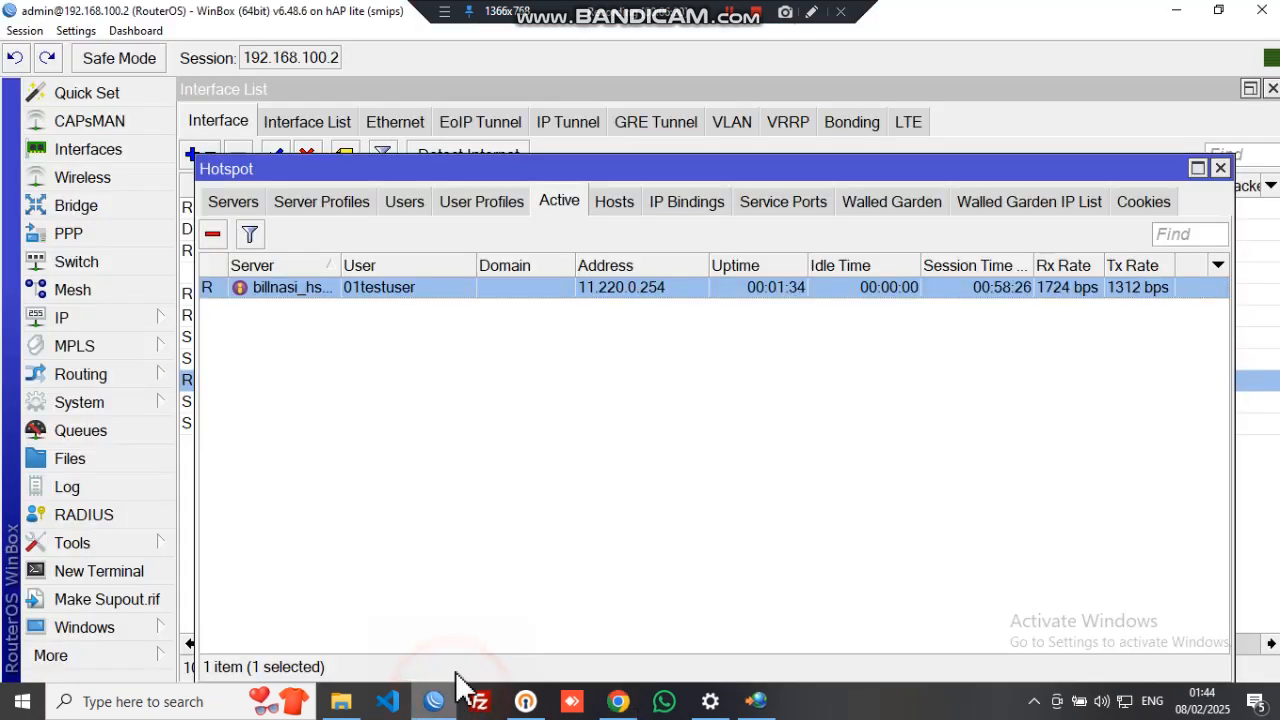
# - Confirm the test user's PPPoE session is active at 19.225.255.254 in PPP Active Connections
pyautogui.click(91, 238)
pyautogui.click(555, 290)
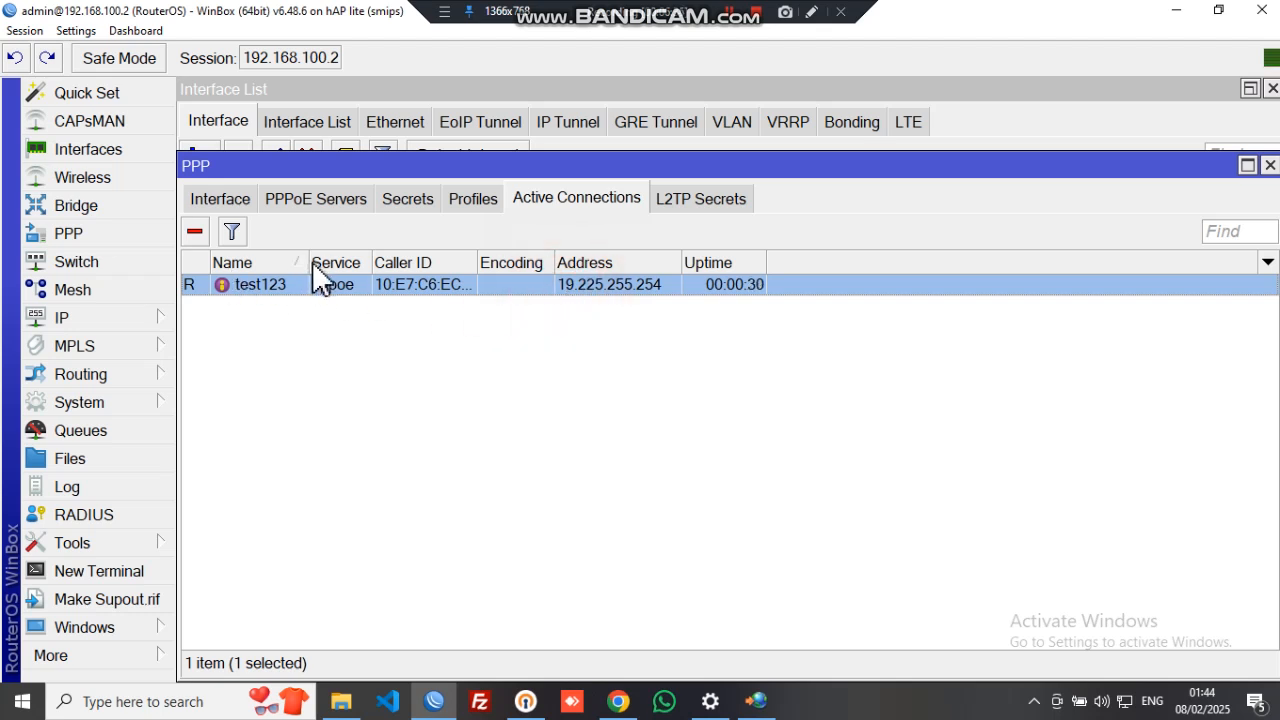
pyautogui.moveTo(310, 262); pyautogui.dragTo(328, 263)
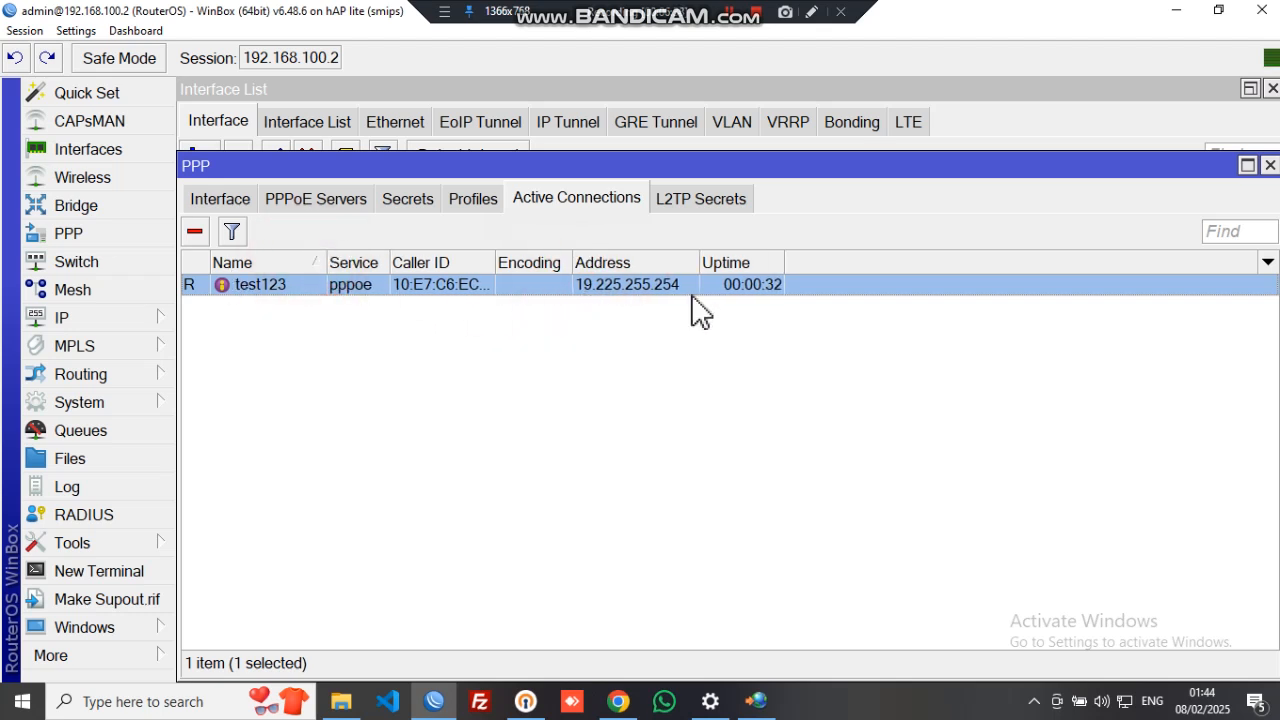
# - Close the PPP and Hotspot windows and reopen the interface list at the PPP_HOTSPOT bridge
pyautogui.click(1269, 165)
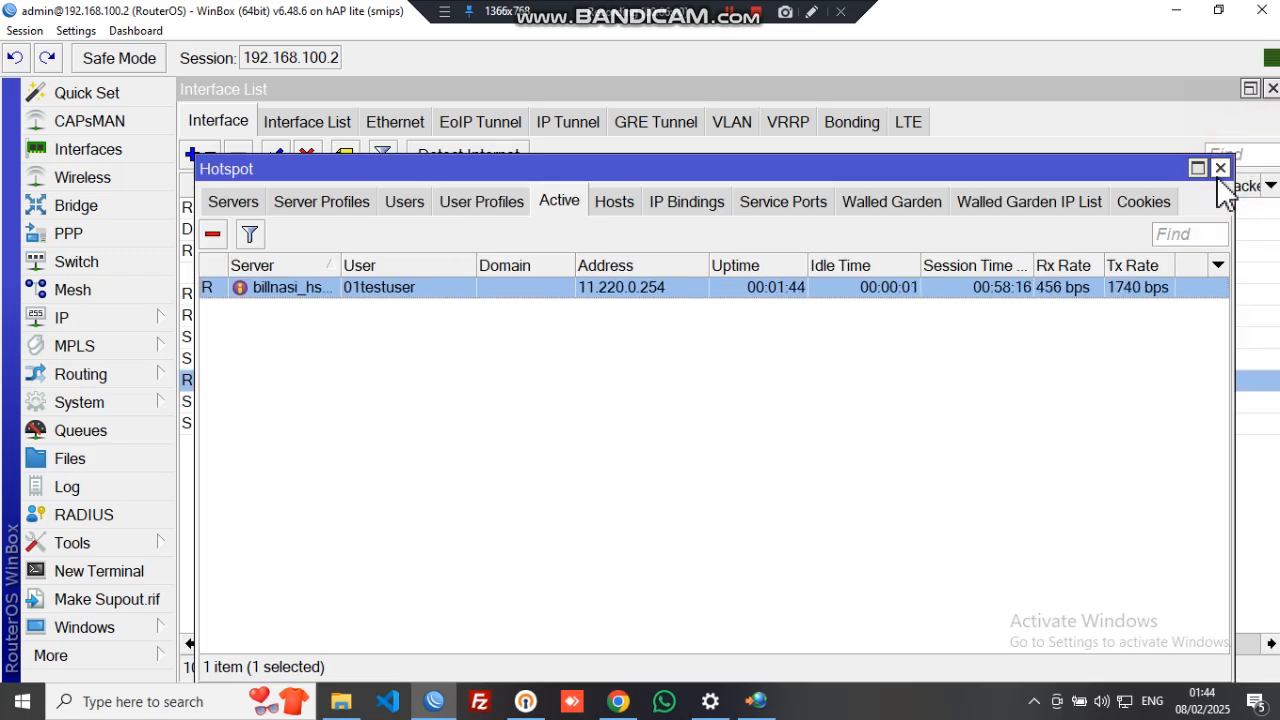
pyautogui.press('Escape')
pyautogui.press('Escape')
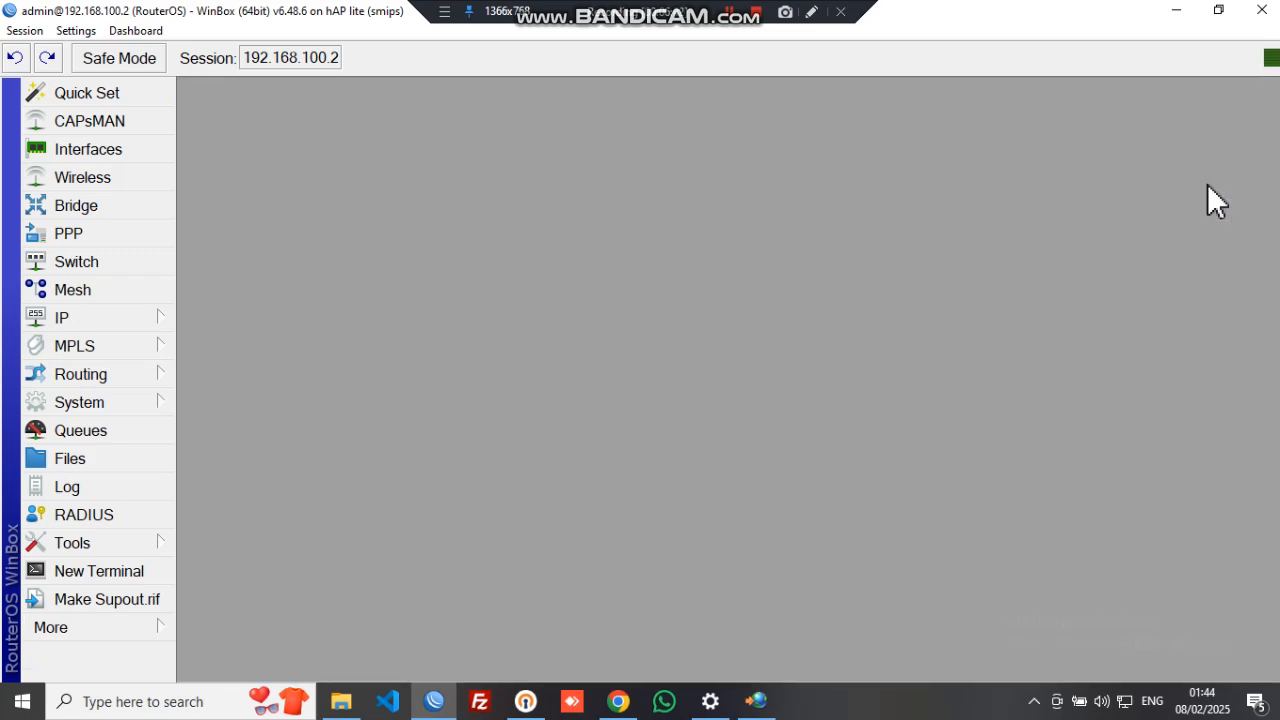
pyautogui.click(105, 150)
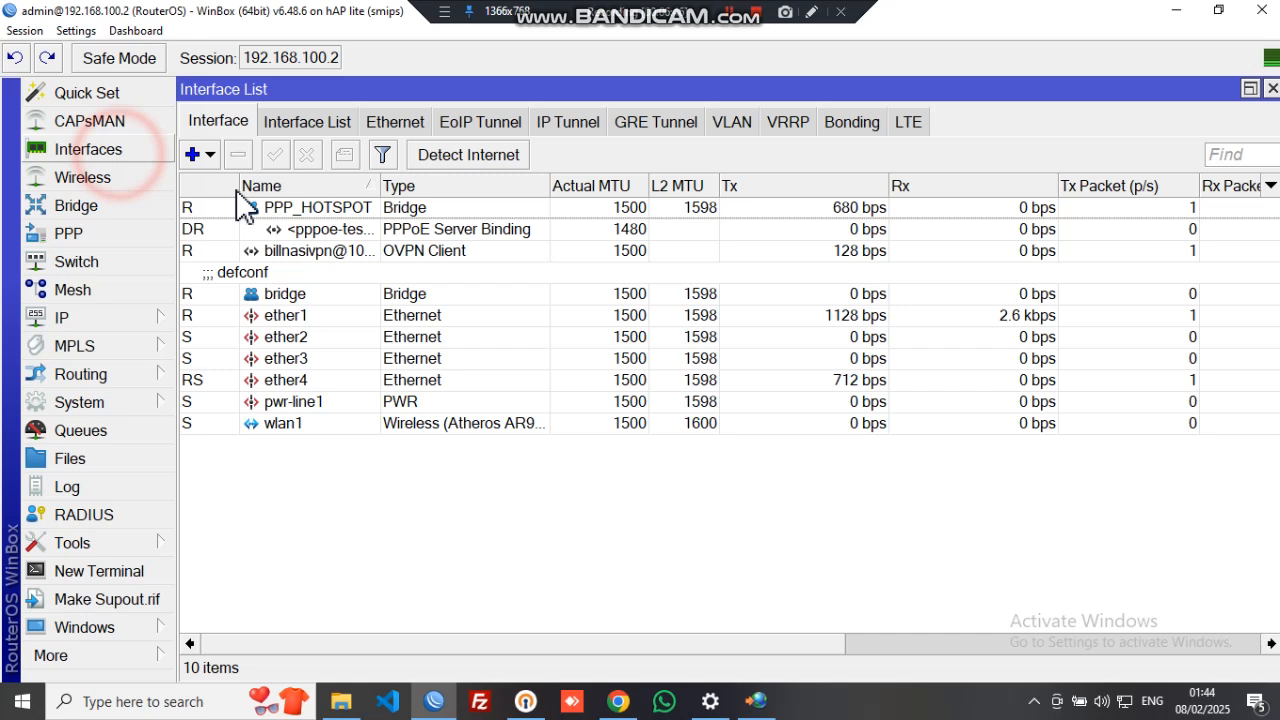
pyautogui.click(383, 214)
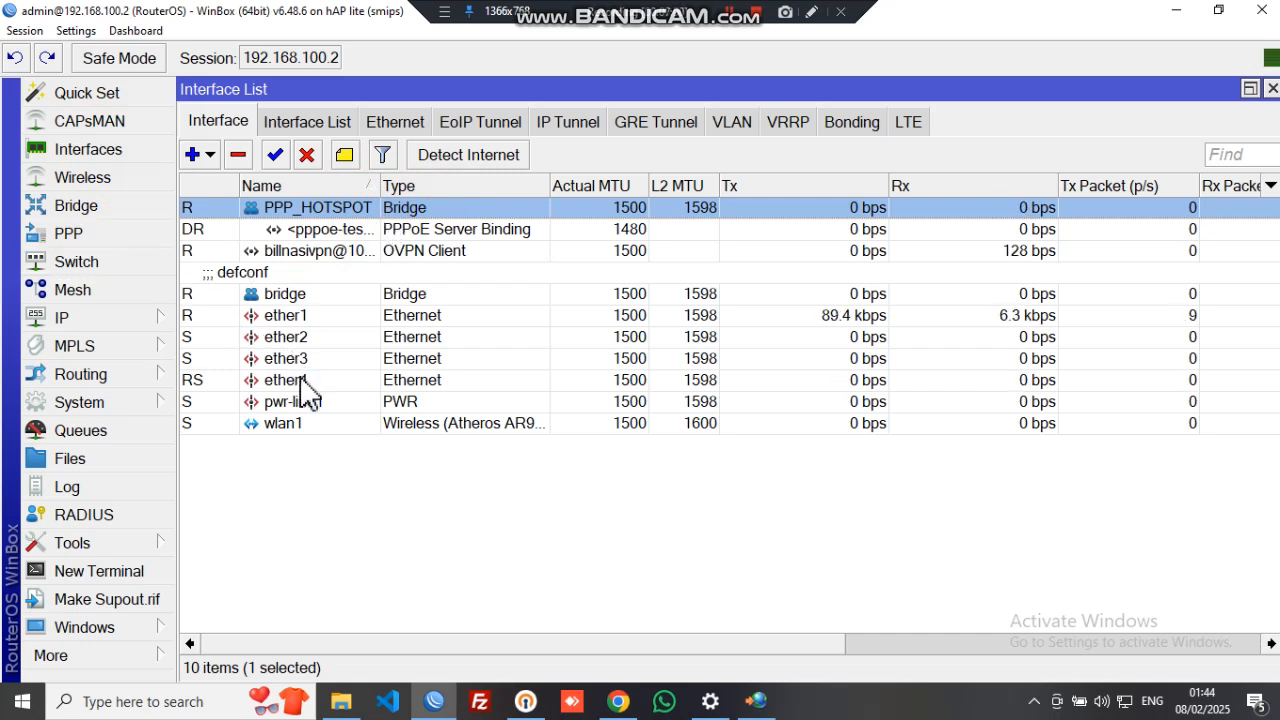
# - Move bridge ports ether3, ether2 and wlan1 into the PPP_HOTSPOT bridge
pyautogui.click(100, 208)
pyautogui.click(430, 400)
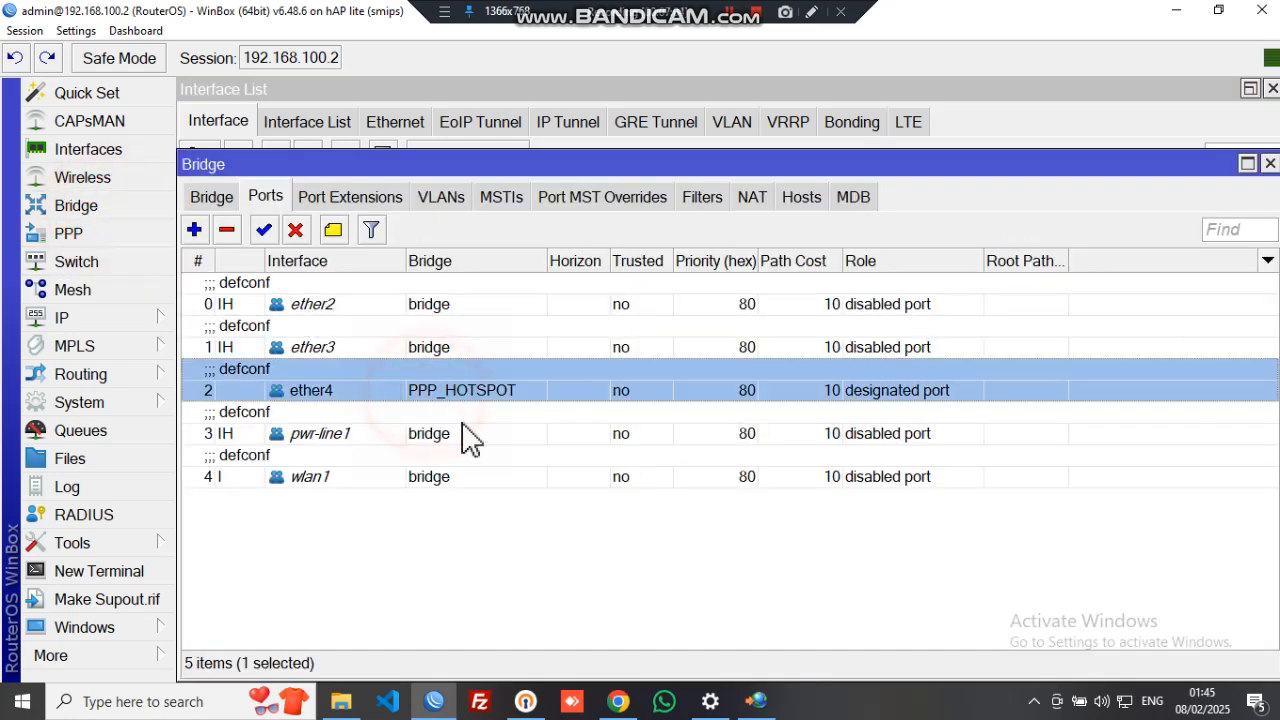
pyautogui.doubleClick(491, 347)
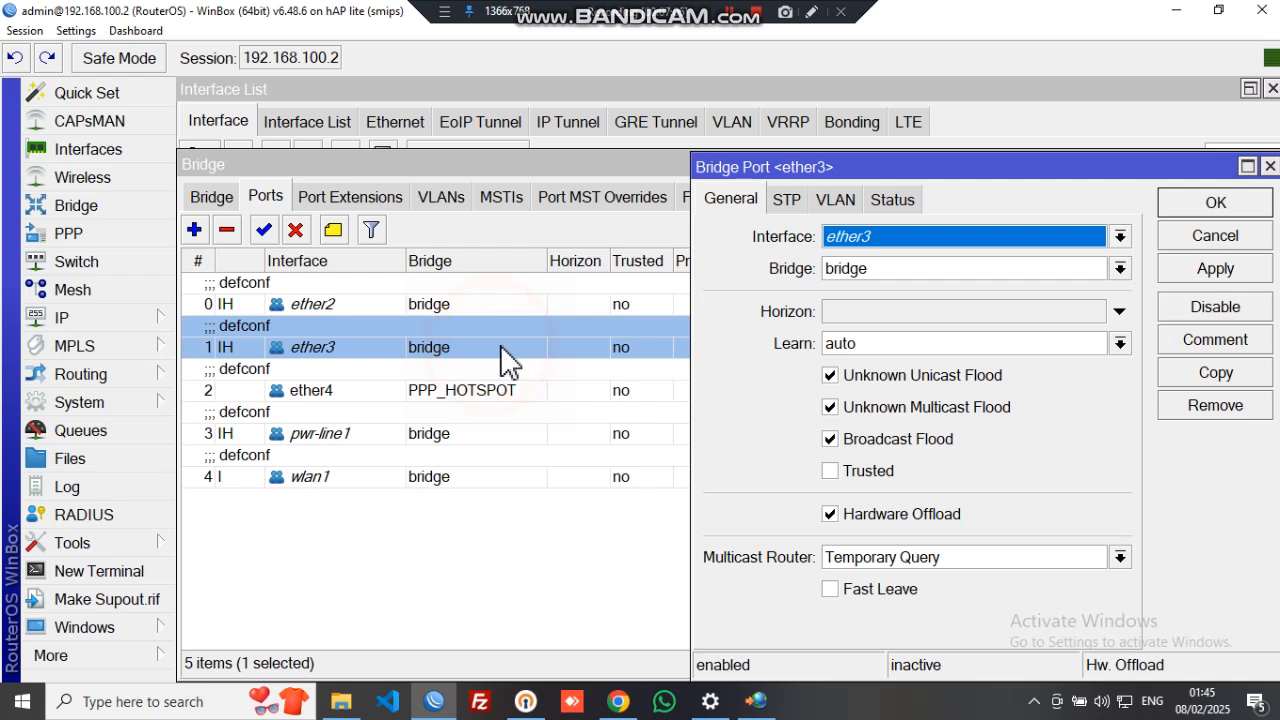
pyautogui.click(880, 268)
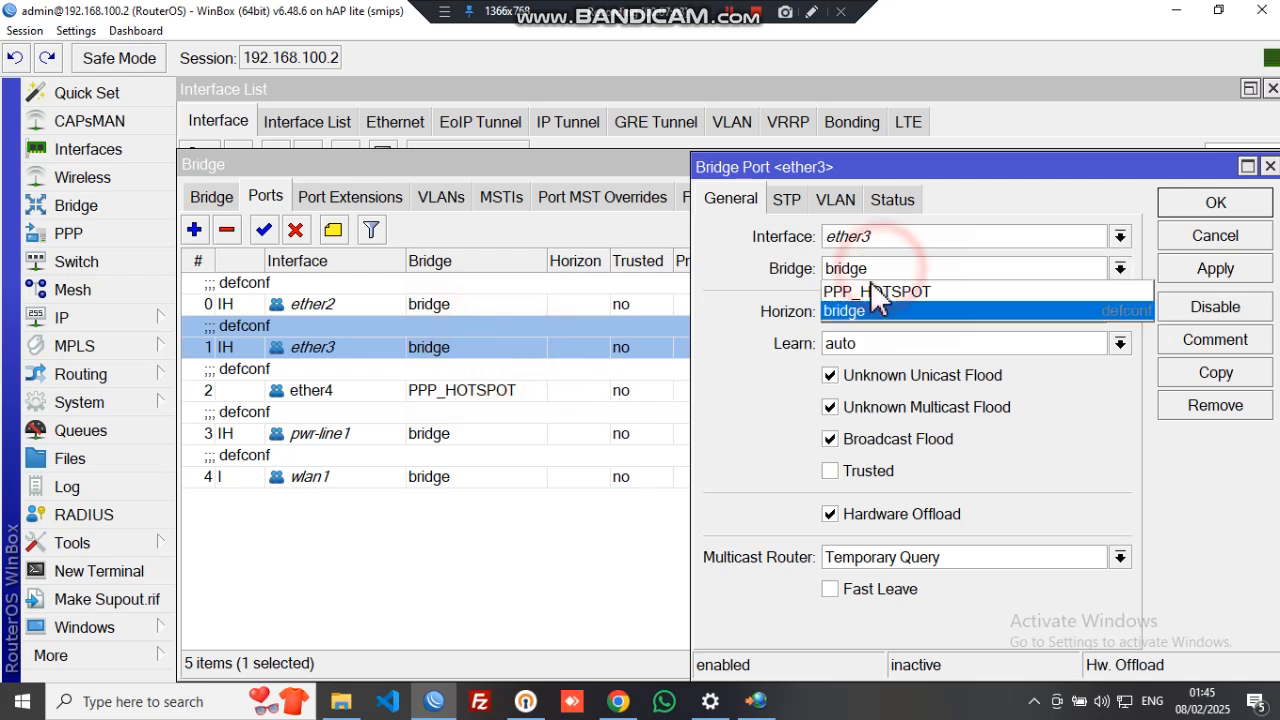
pyautogui.click(872, 290)
pyautogui.click(1185, 204)
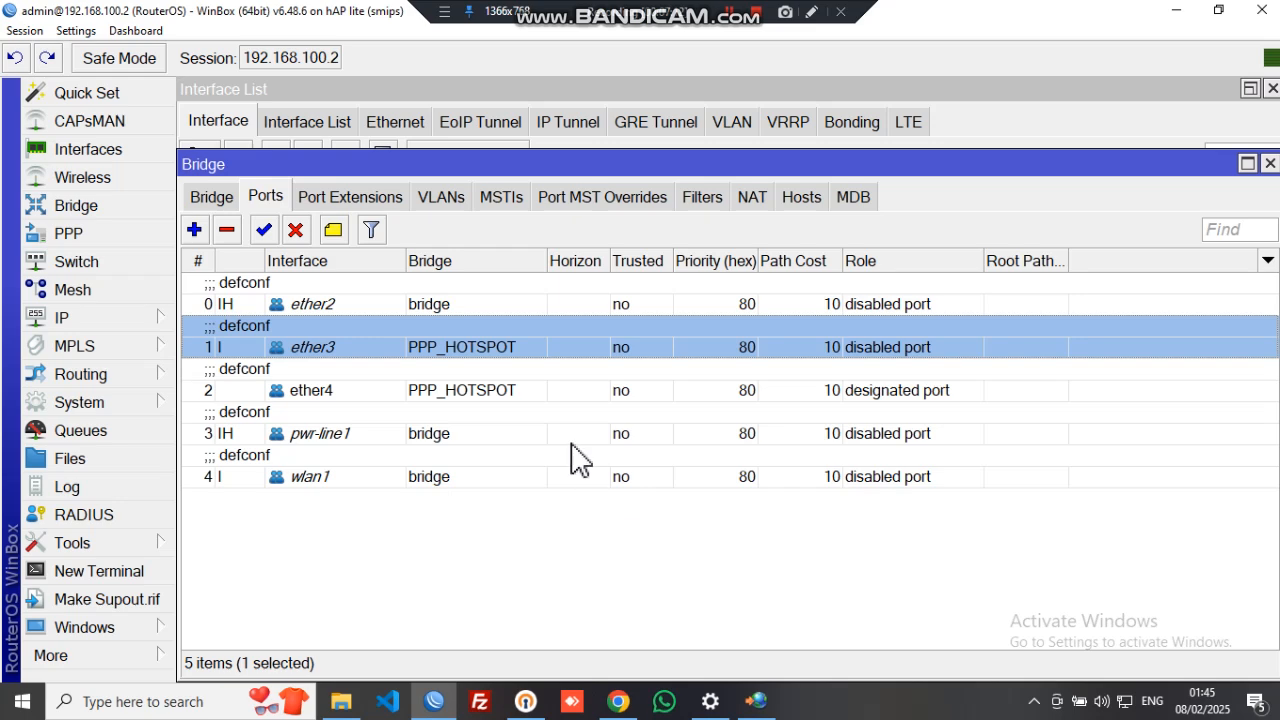
pyautogui.doubleClick(540, 305)
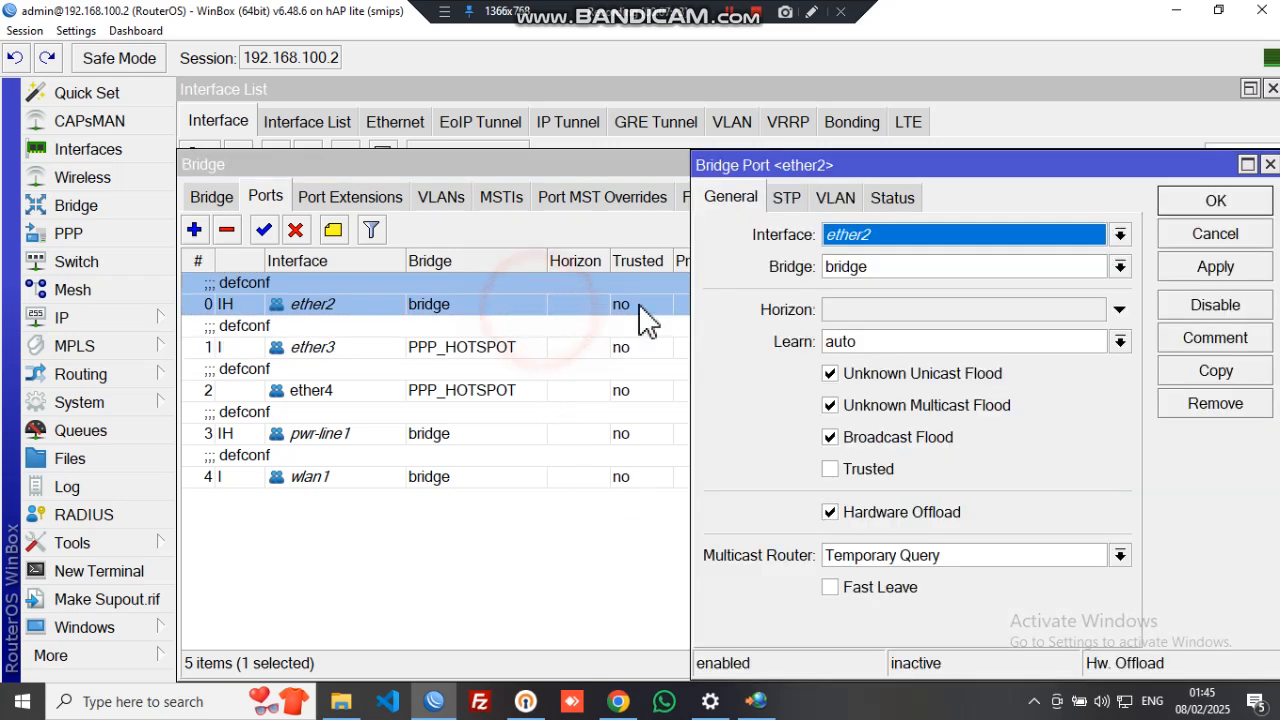
pyautogui.click(870, 268)
pyautogui.click(860, 289)
pyautogui.click(1203, 182)
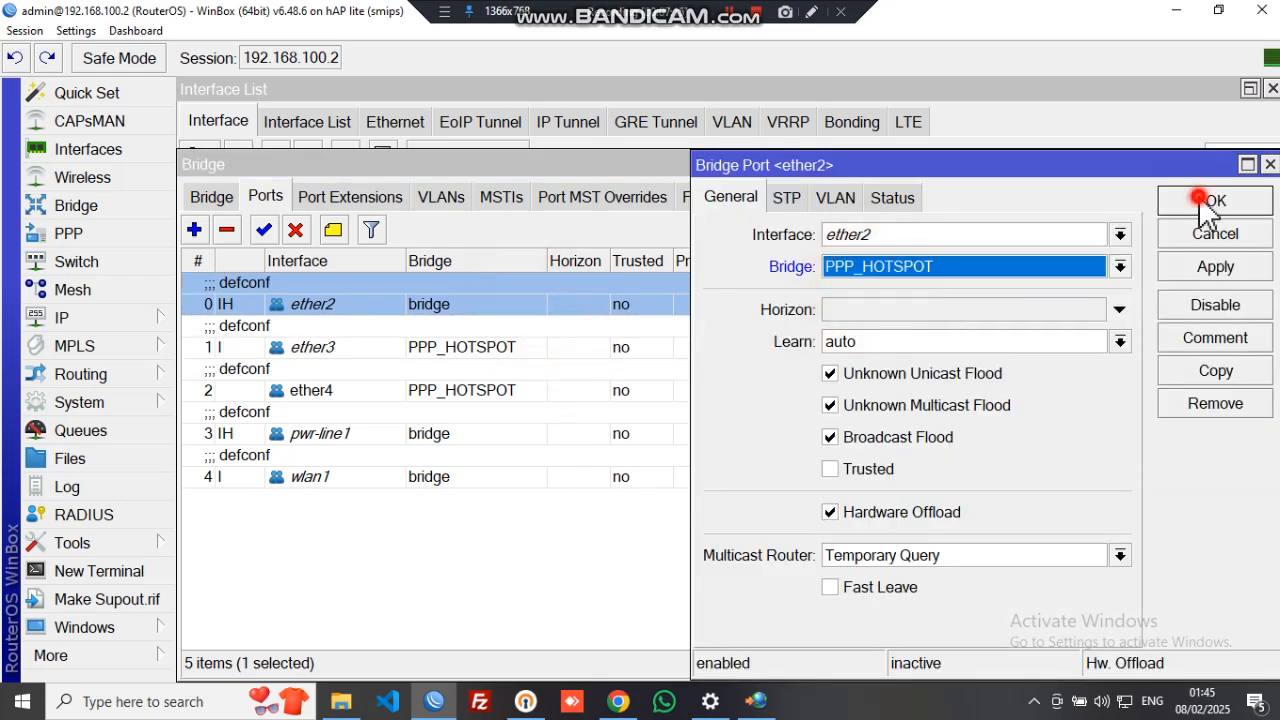
pyautogui.doubleClick(466, 479)
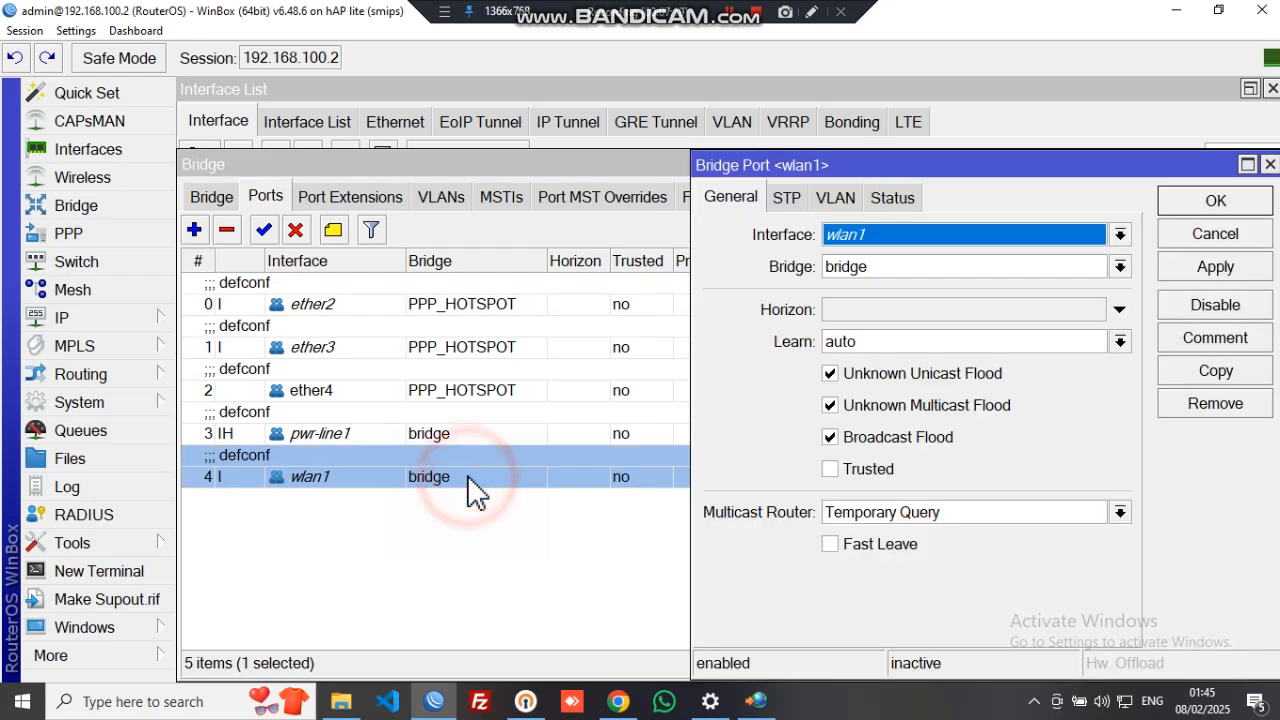
pyautogui.click(858, 279)
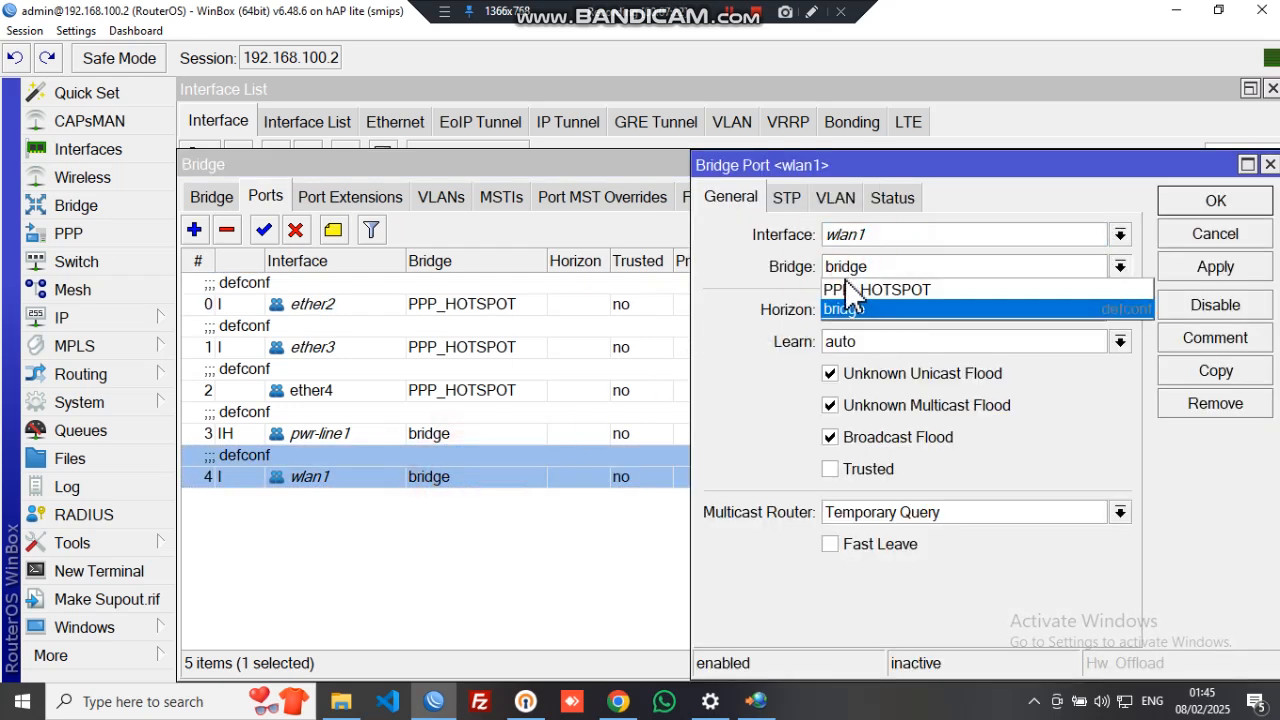
pyautogui.click(843, 288)
pyautogui.click(1180, 205)
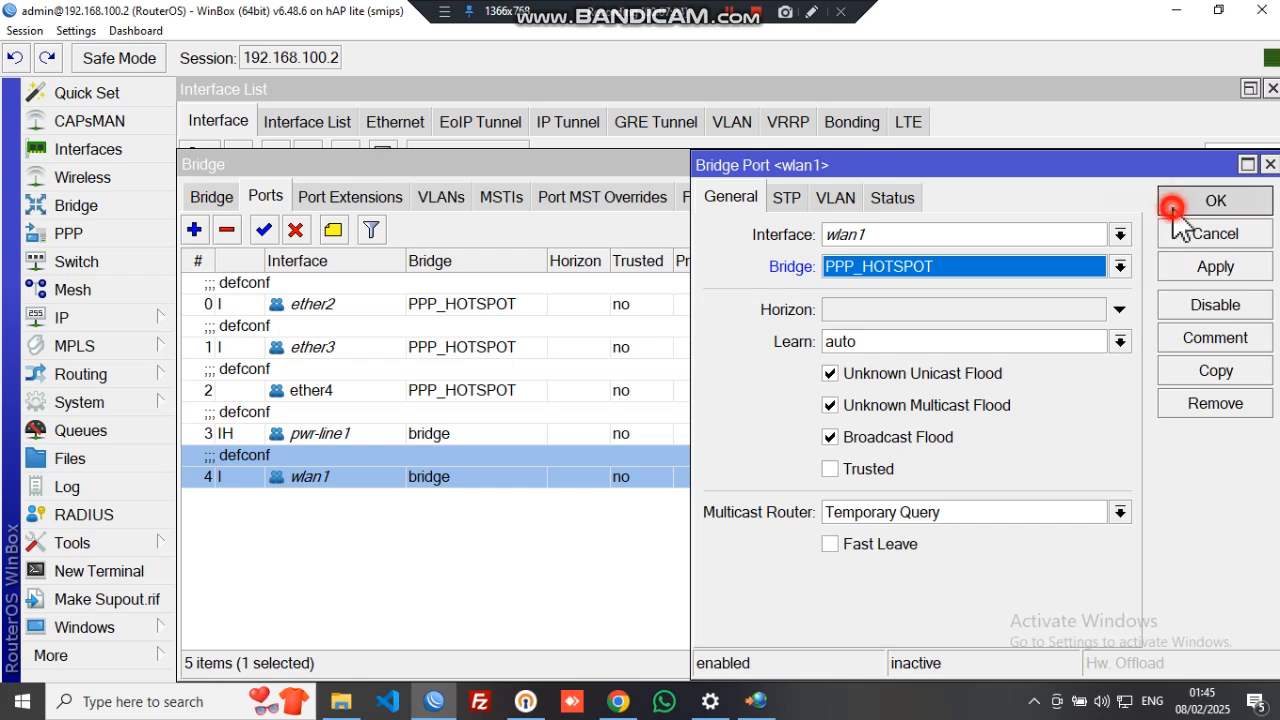
# - Delete the pwr-line1 bridge port, review the remaining port entries, and close the Bridge window
pyautogui.click(362, 435)
pyautogui.press('Delete')
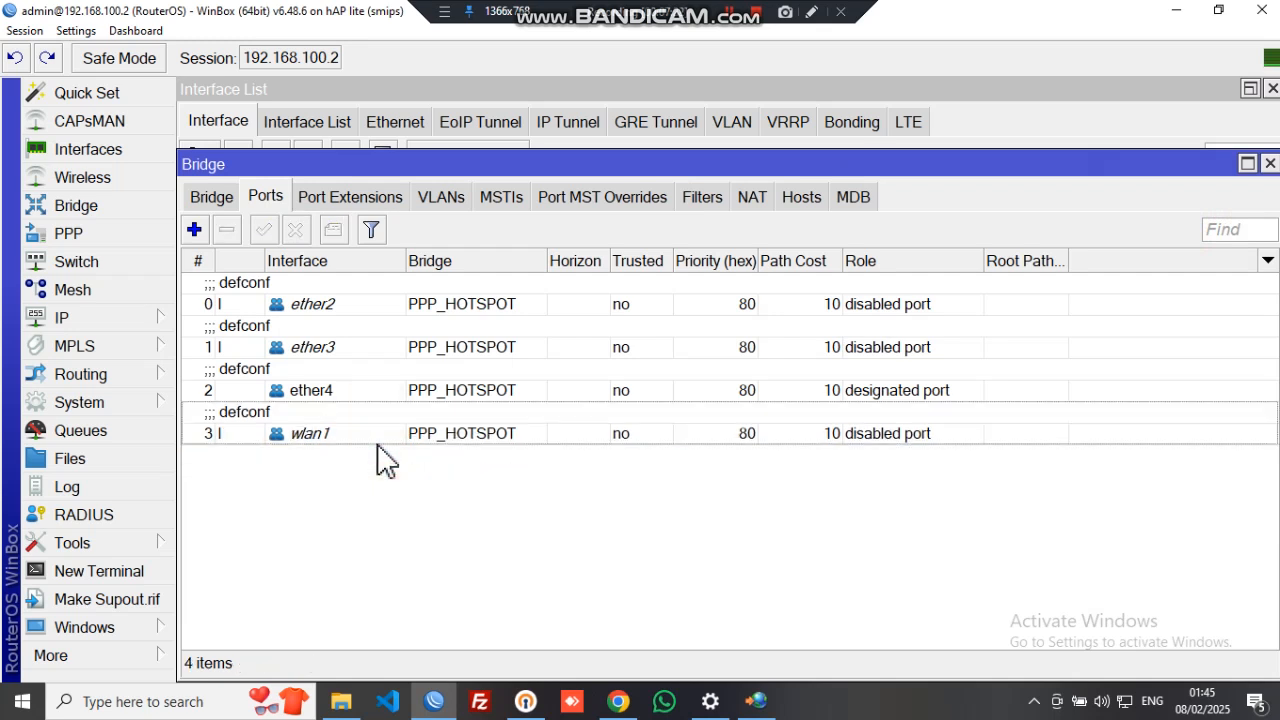
pyautogui.click(488, 306)
pyautogui.click(466, 349)
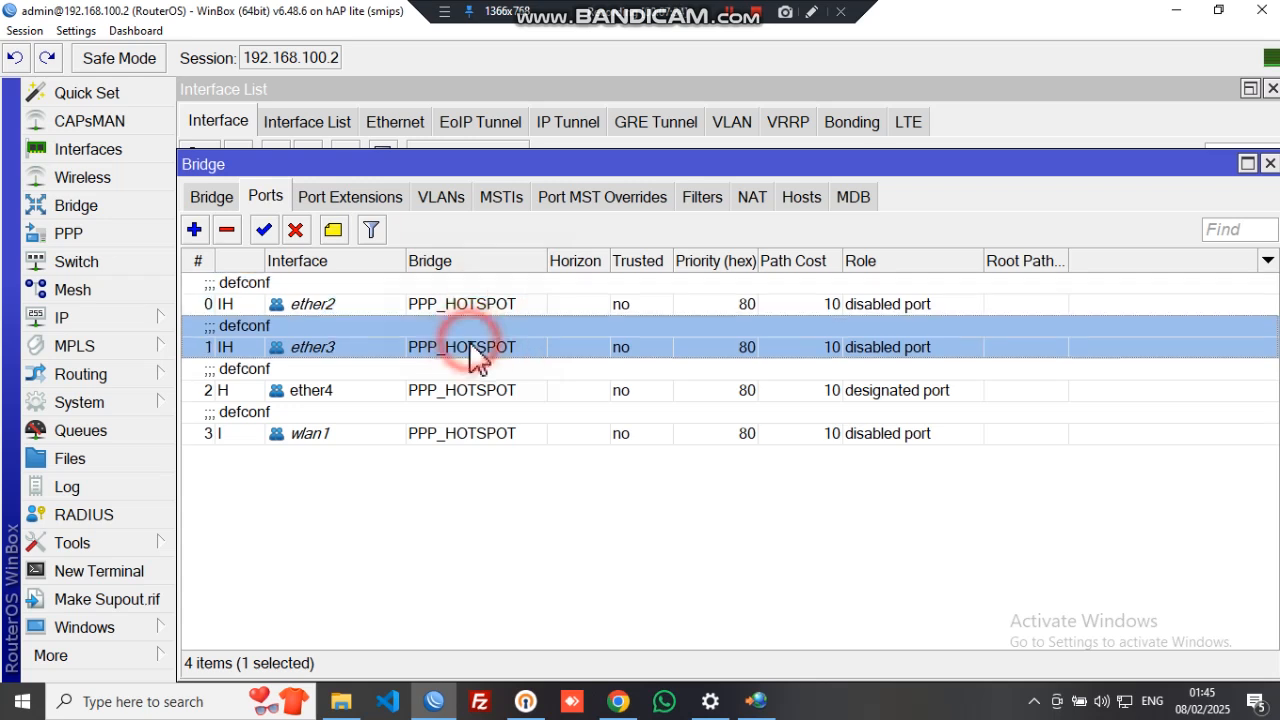
pyautogui.click(490, 436)
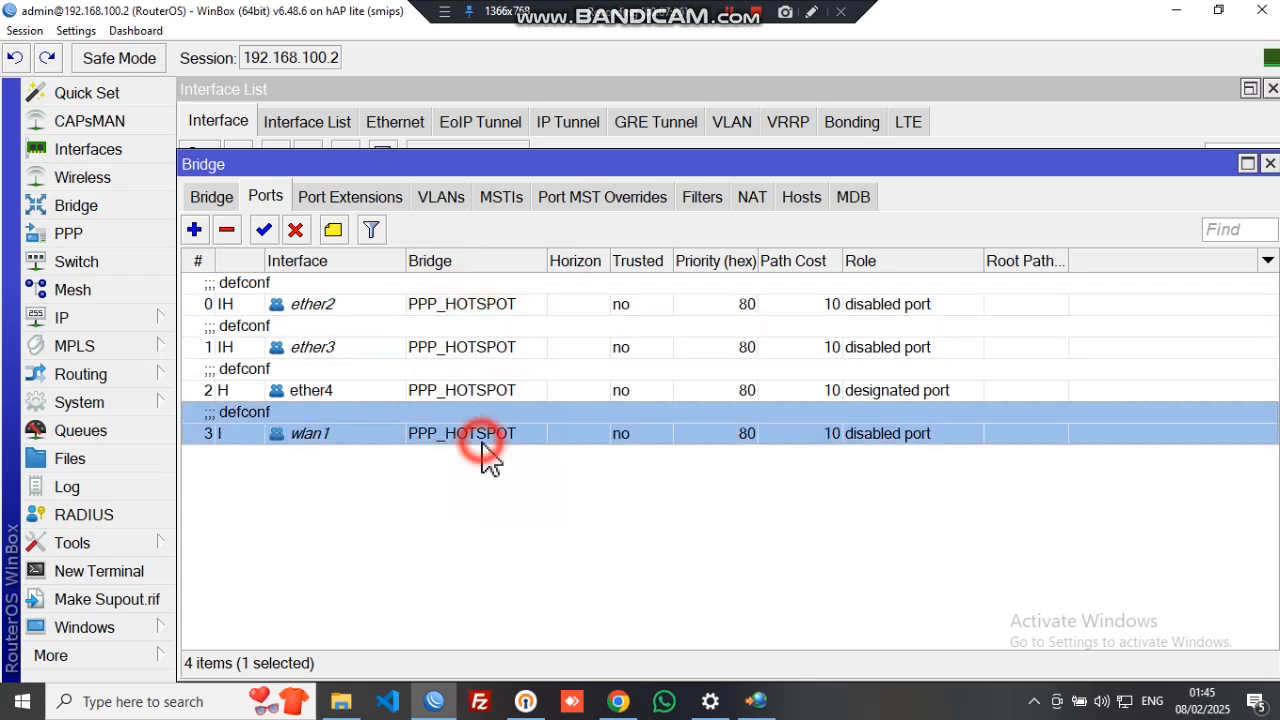
pyautogui.click(540, 395)
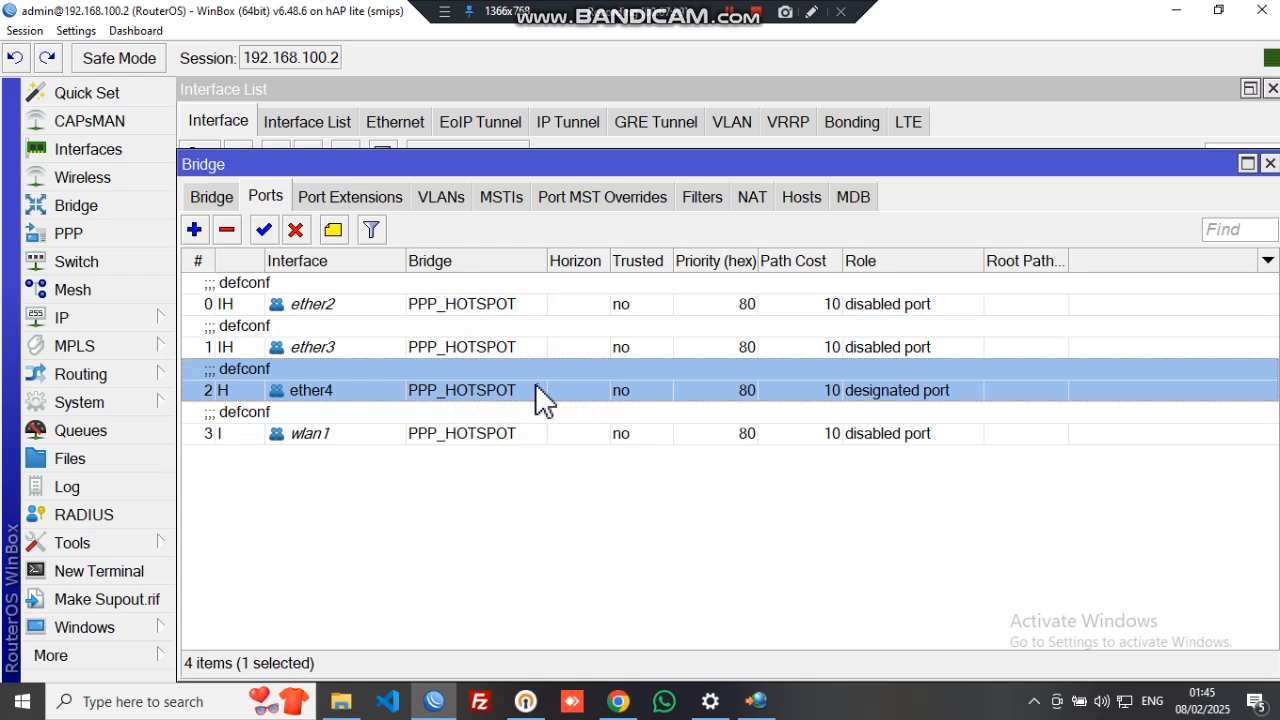
pyautogui.click(515, 349)
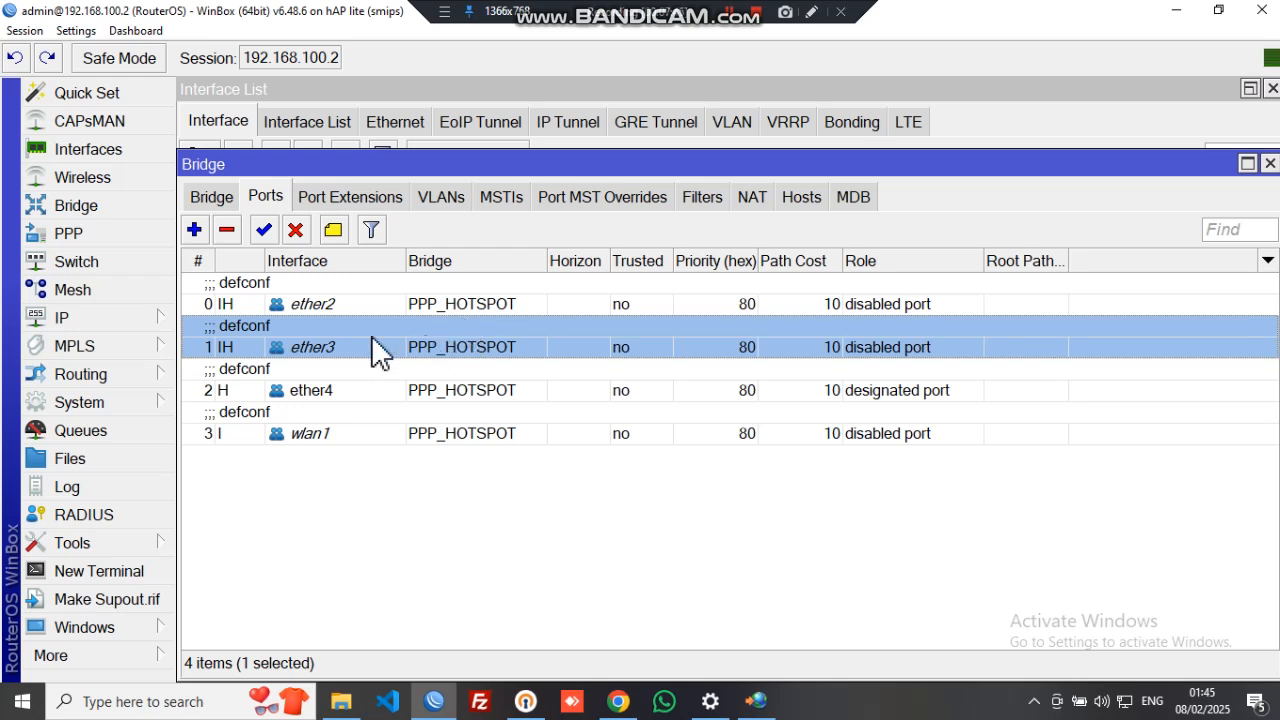
pyautogui.click(498, 308)
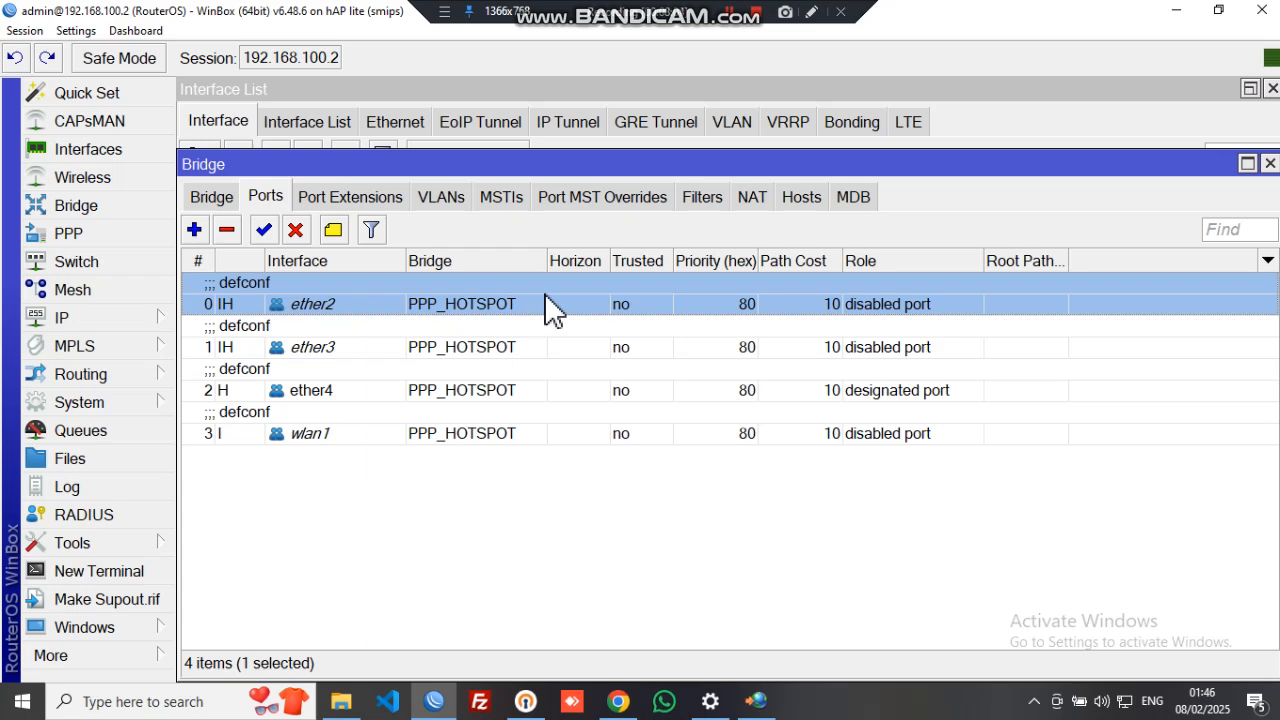
pyautogui.click(1269, 163)
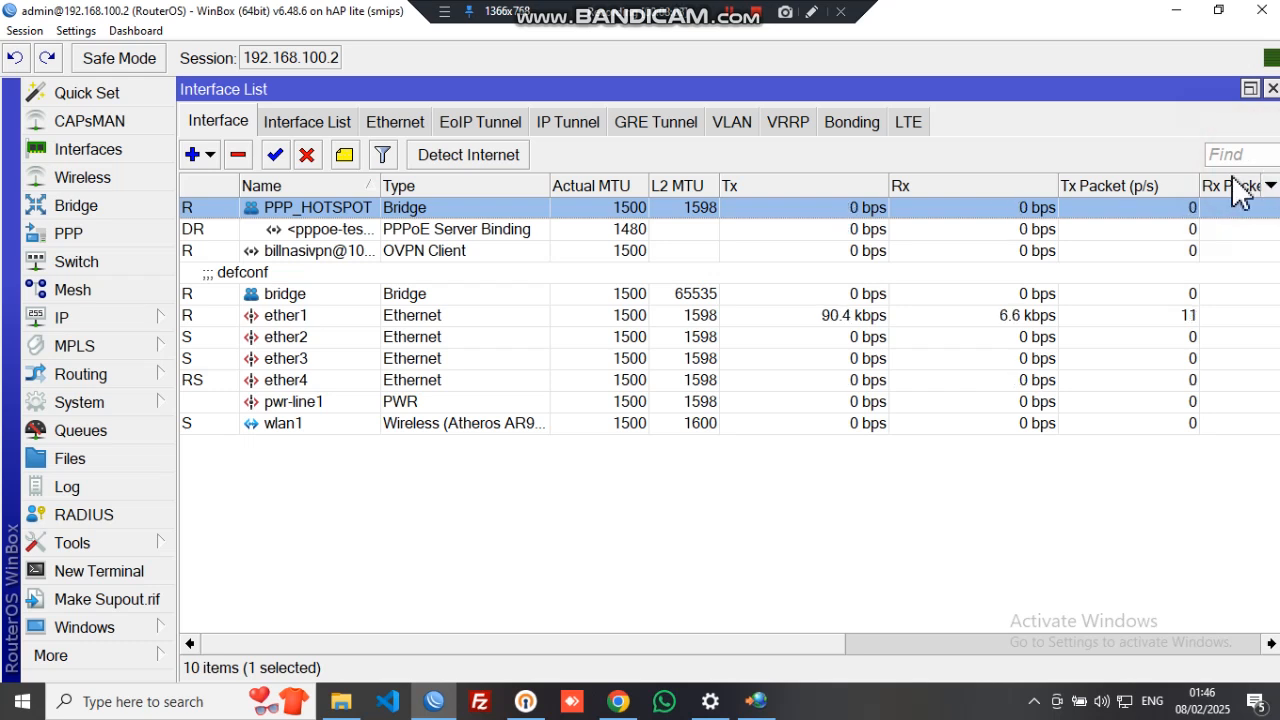
# - Select the PPPoE server binding, then view combined.rsc in Notepad and close it and its folder
pyautogui.click(470, 230)
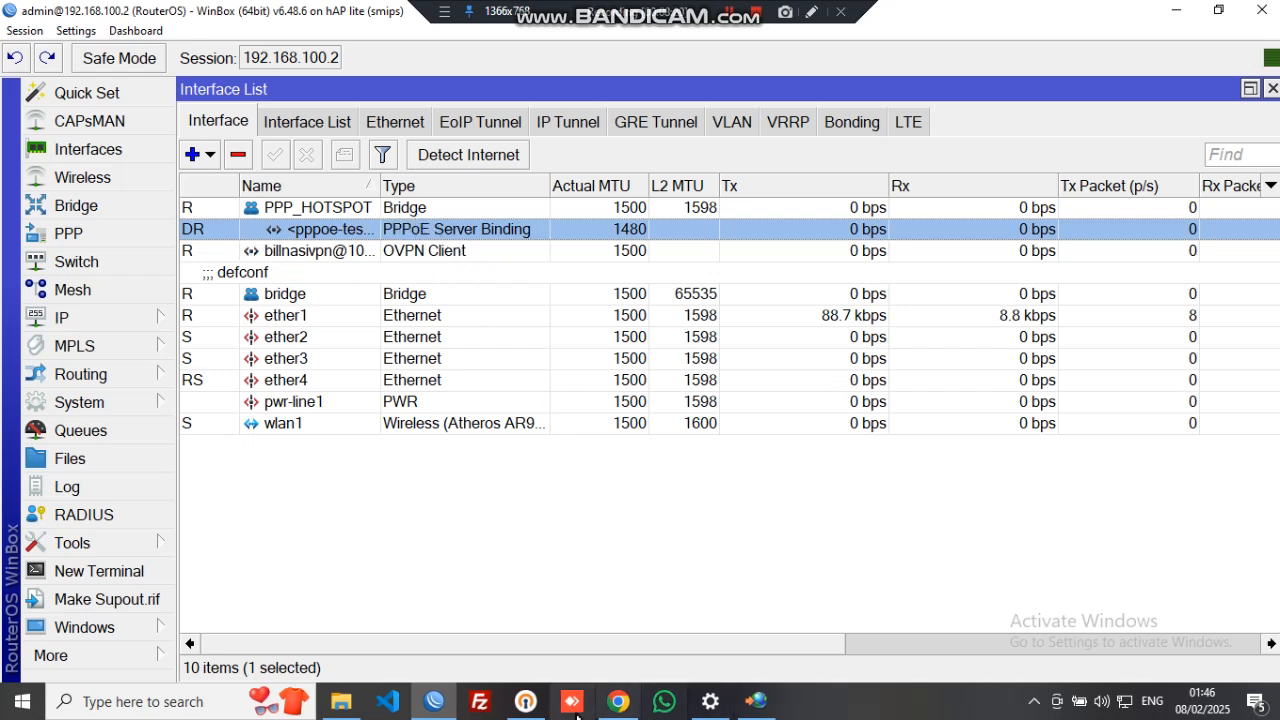
pyautogui.click(341, 703)
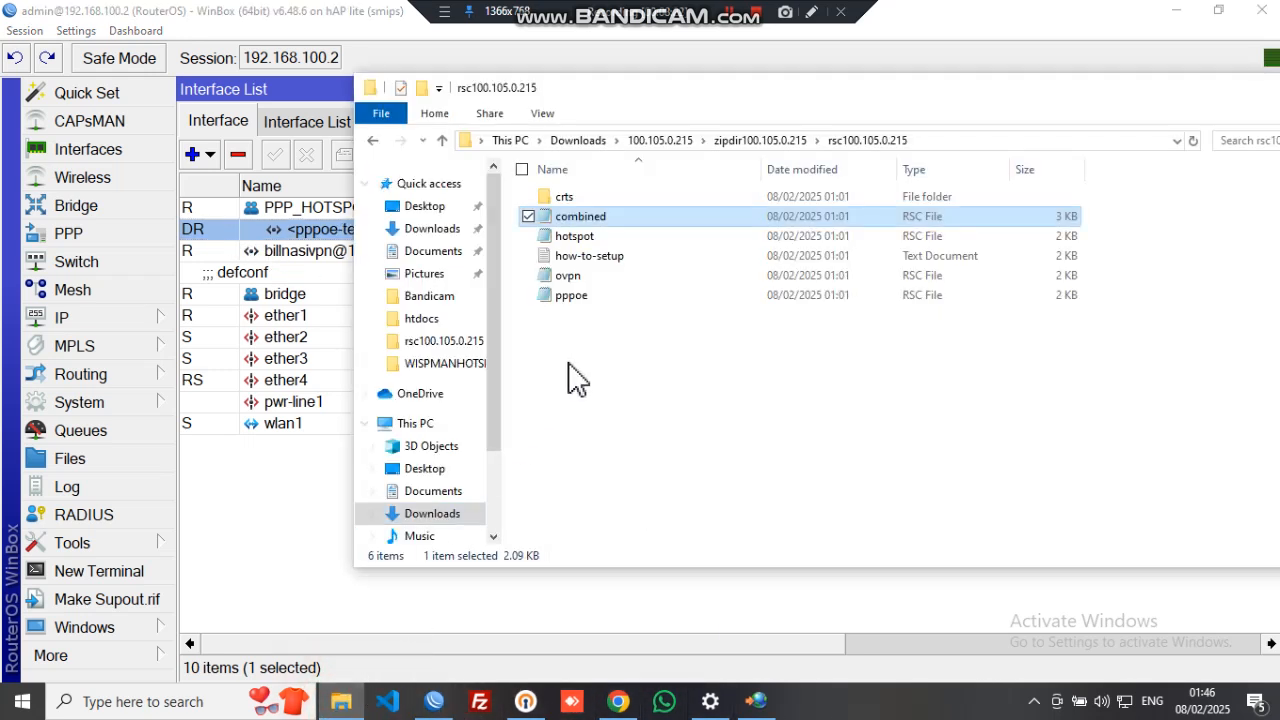
pyautogui.doubleClick(608, 217)
pyautogui.moveTo(711, 337); pyautogui.dragTo(782, 337)
pyautogui.click(951, 141)
pyautogui.moveTo(1160, 112); pyautogui.dragTo(771, 114)
pyautogui.click(973, 93)
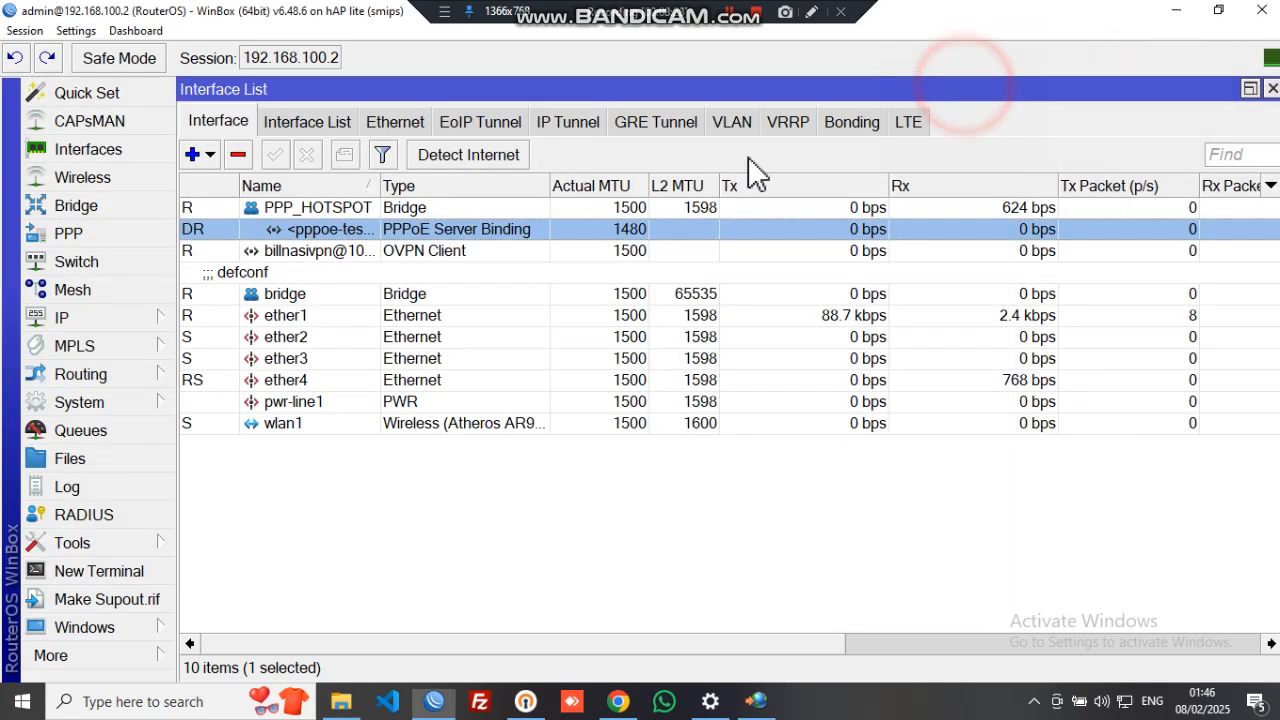
pyautogui.click(95, 404)
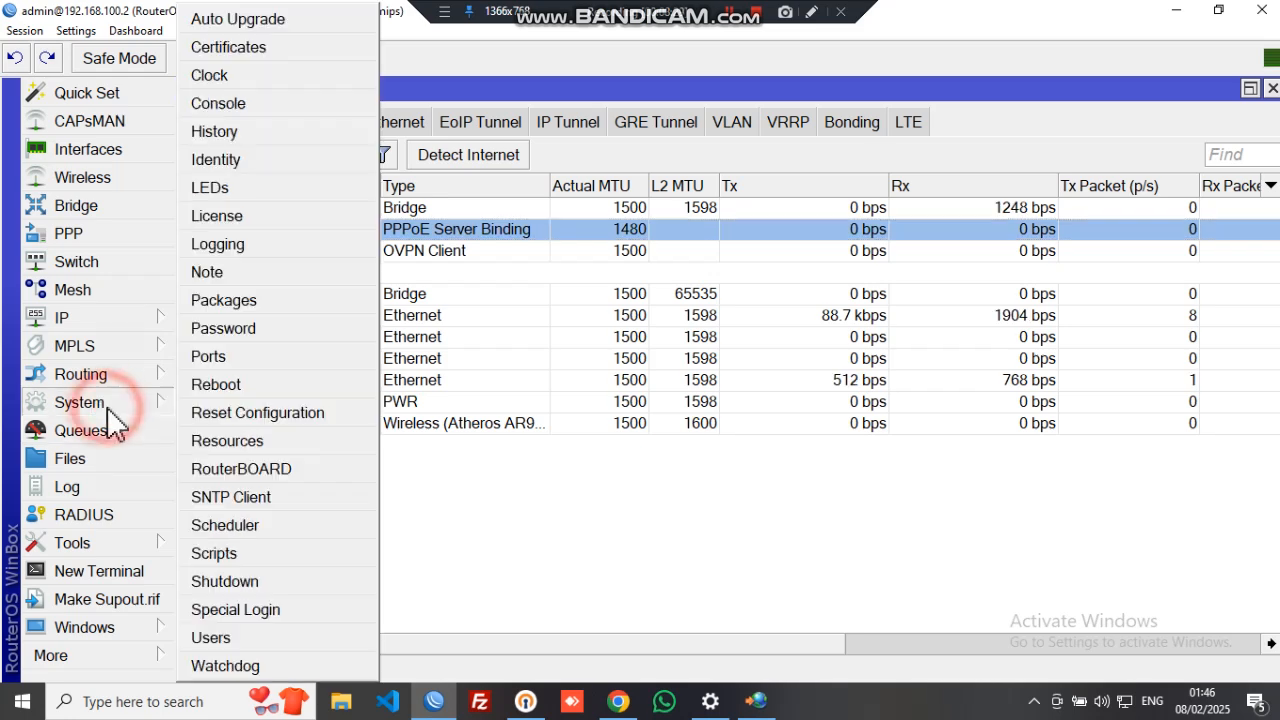
# - Discard the accidental new script, delete script1 and script2, and close the Script List
pyautogui.click(257, 558)
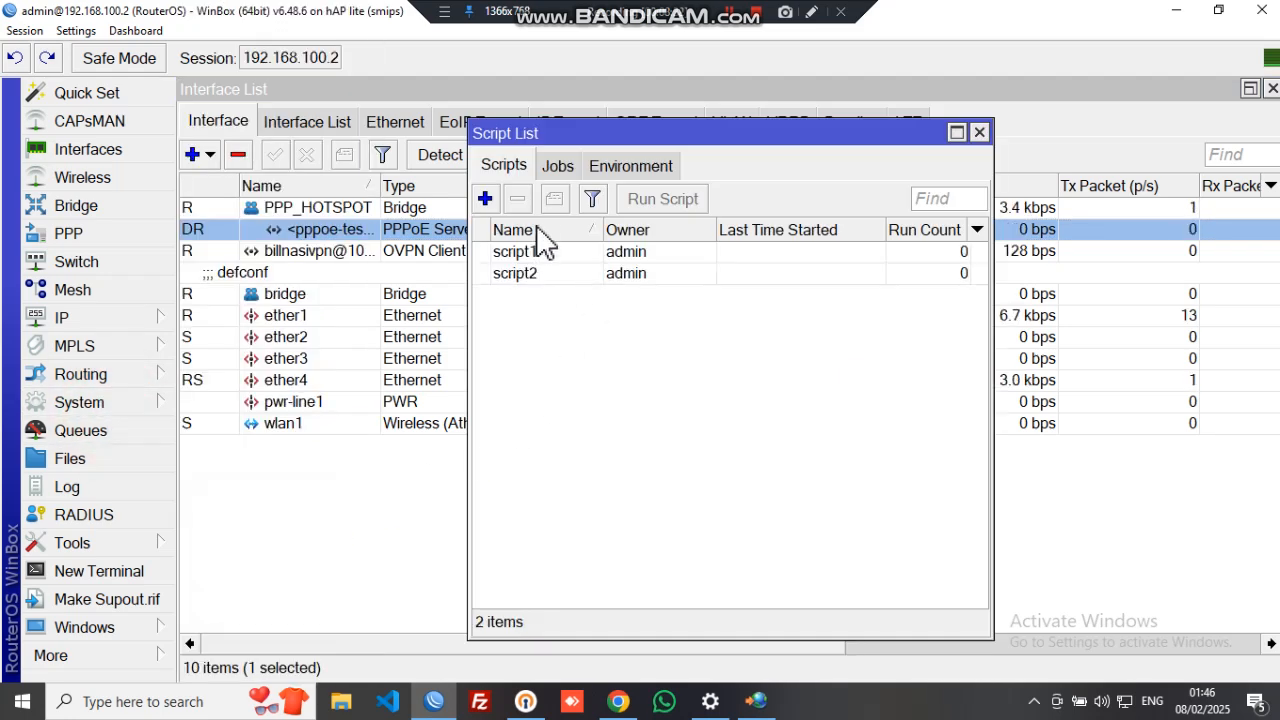
pyautogui.click(485, 198)
pyautogui.click(628, 530)
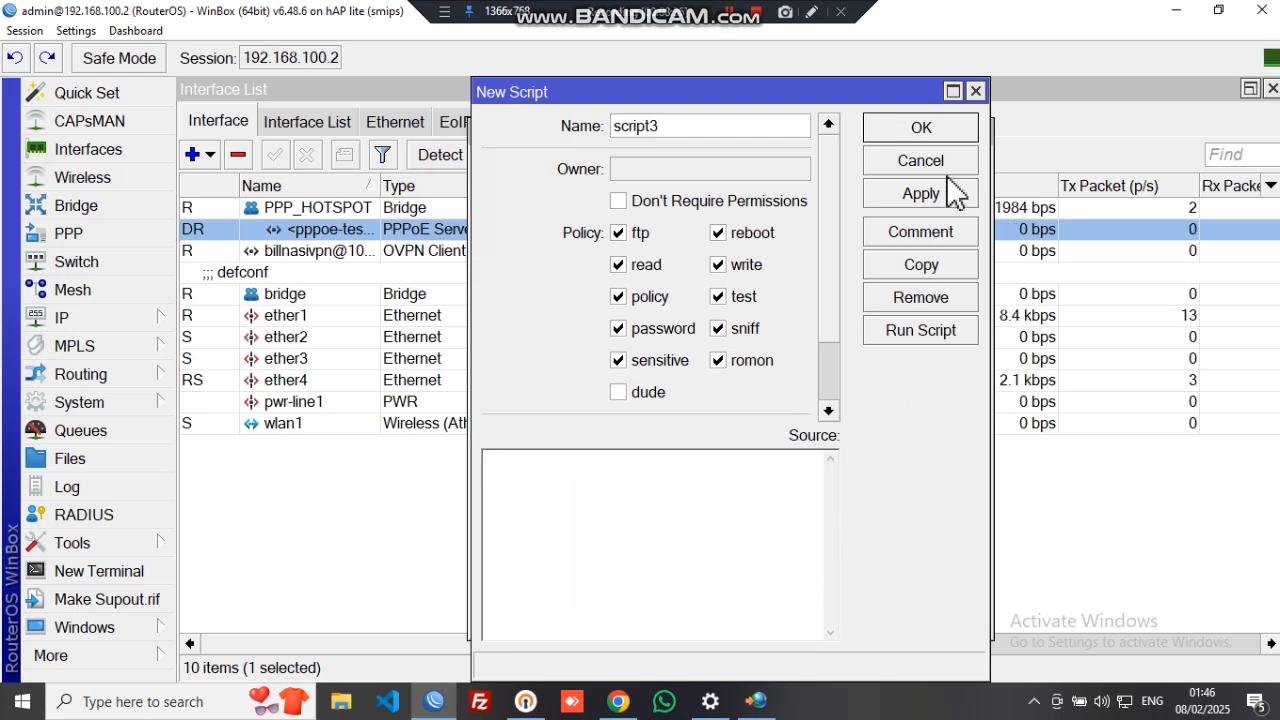
pyautogui.click(976, 94)
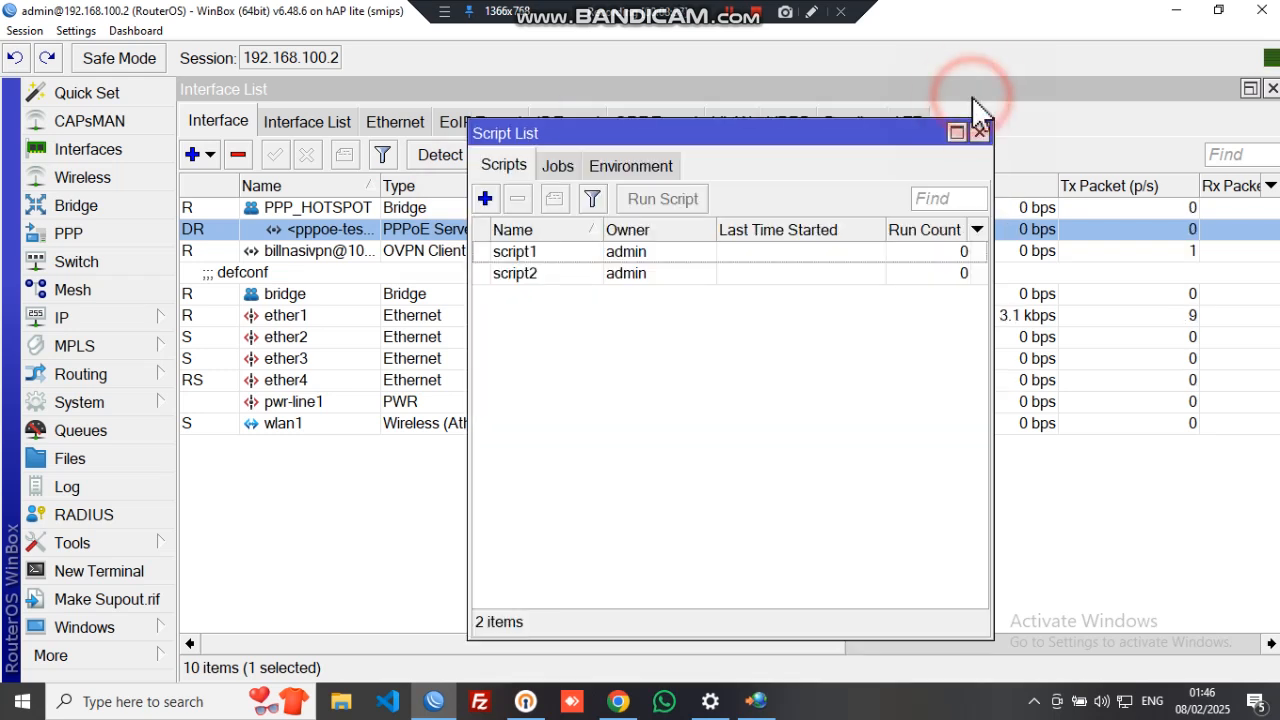
pyautogui.click(659, 257)
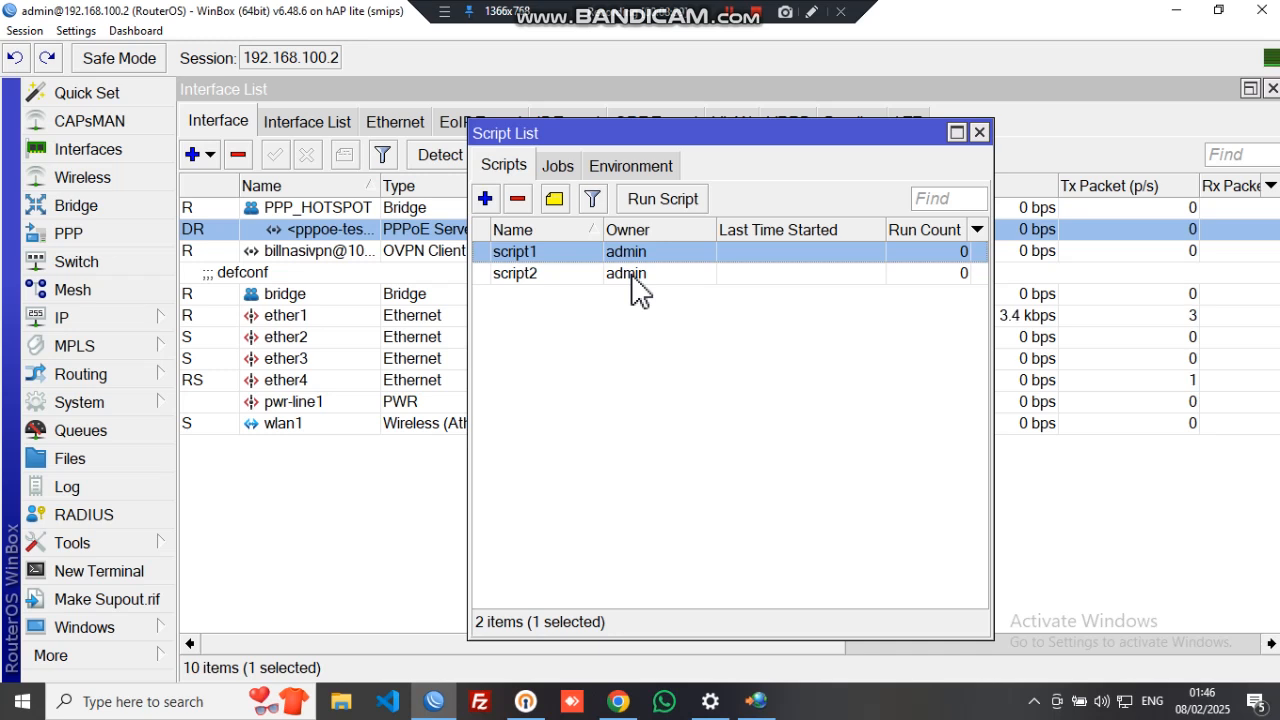
pyautogui.keyDown('ctrl'); pyautogui.click(632, 274); pyautogui.keyUp('ctrl')
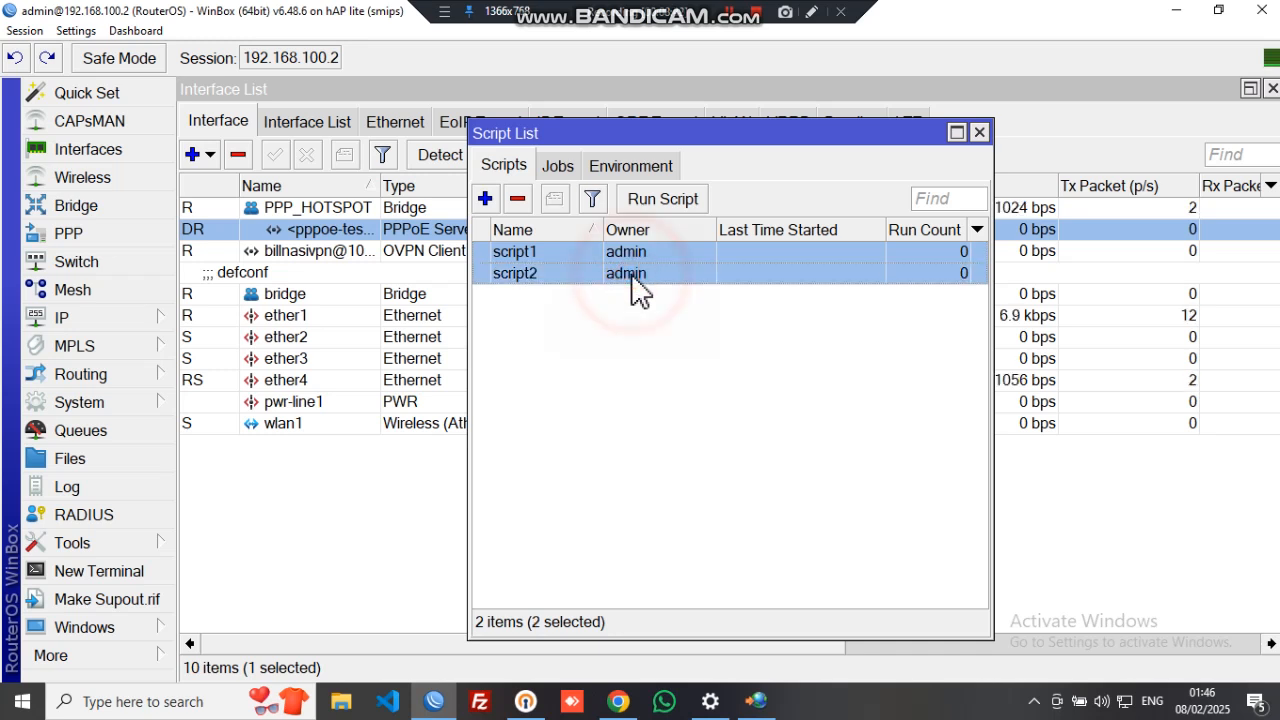
pyautogui.press('Delete')
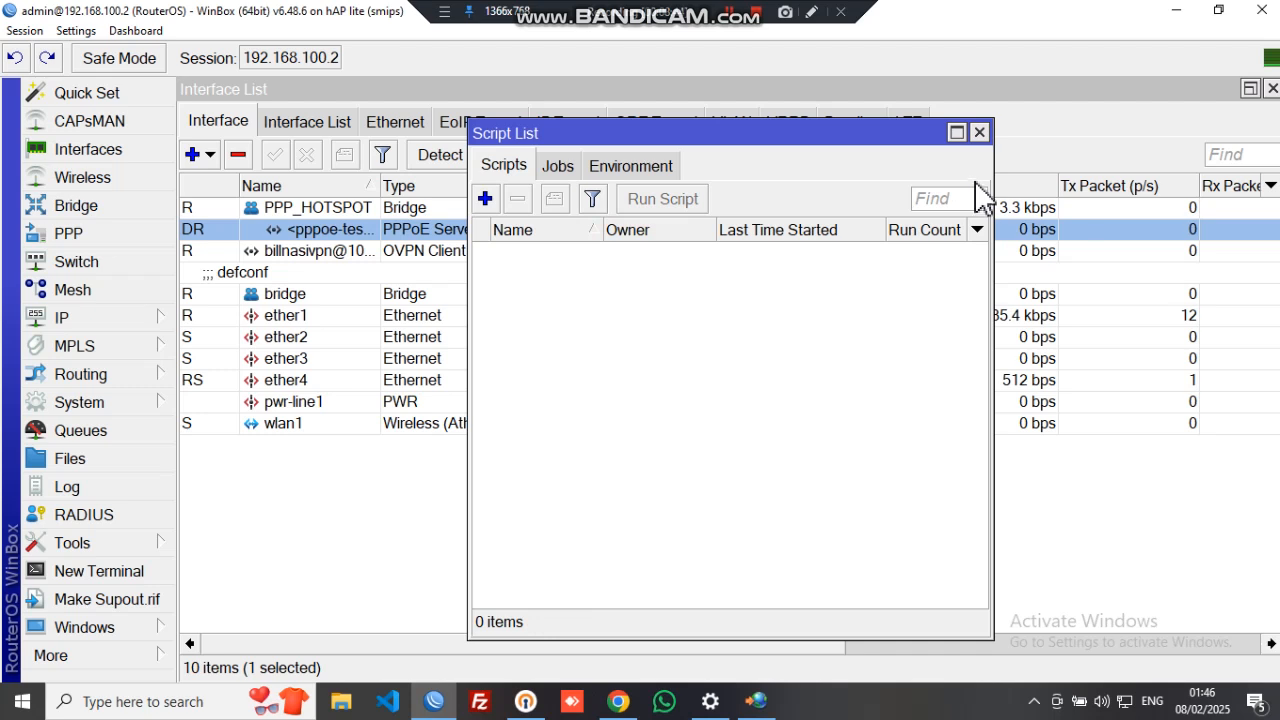
pyautogui.click(979, 132)
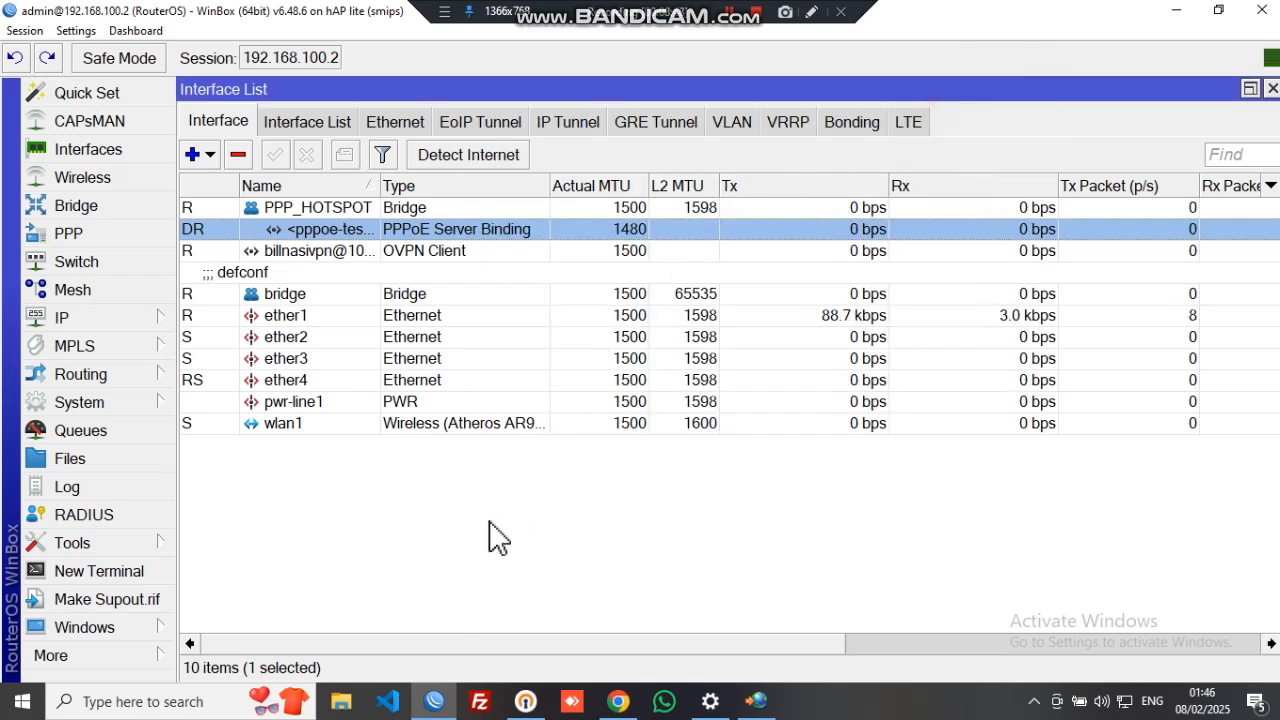
# - Show the WinBox Windows menu with its New WinBox and Exit options
pyautogui.click(498, 538)
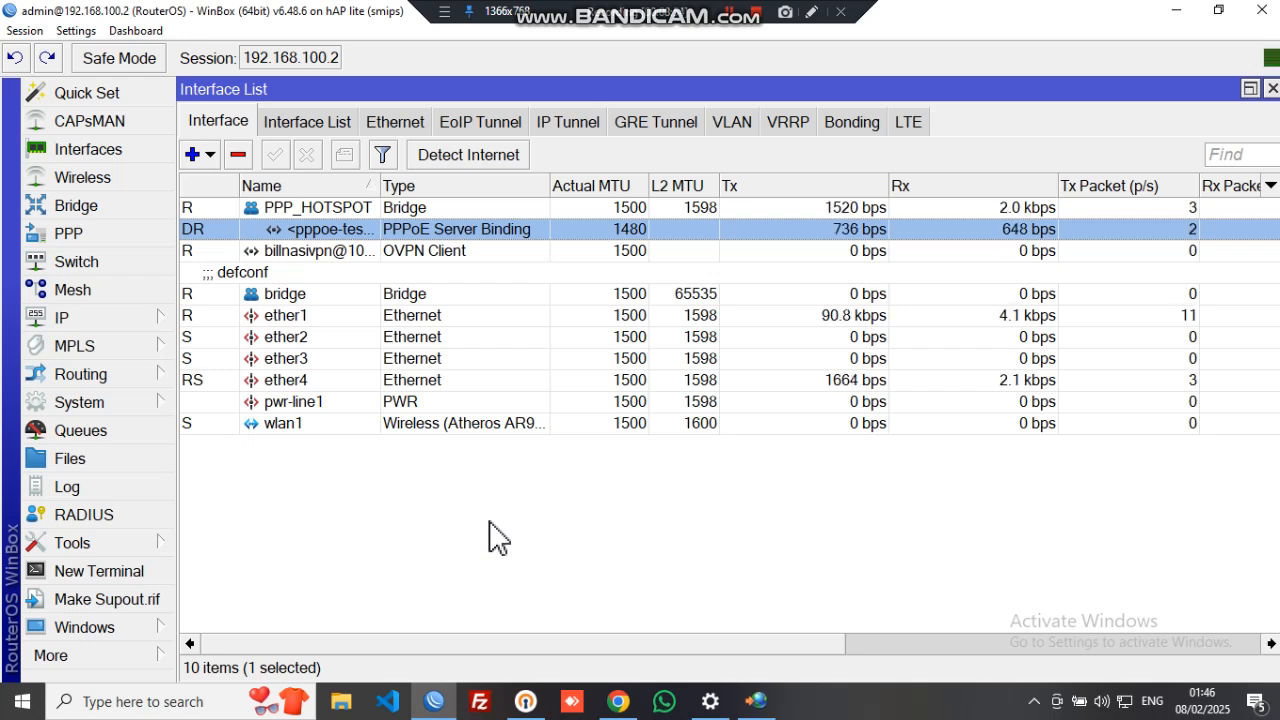
pyautogui.click(103, 662)
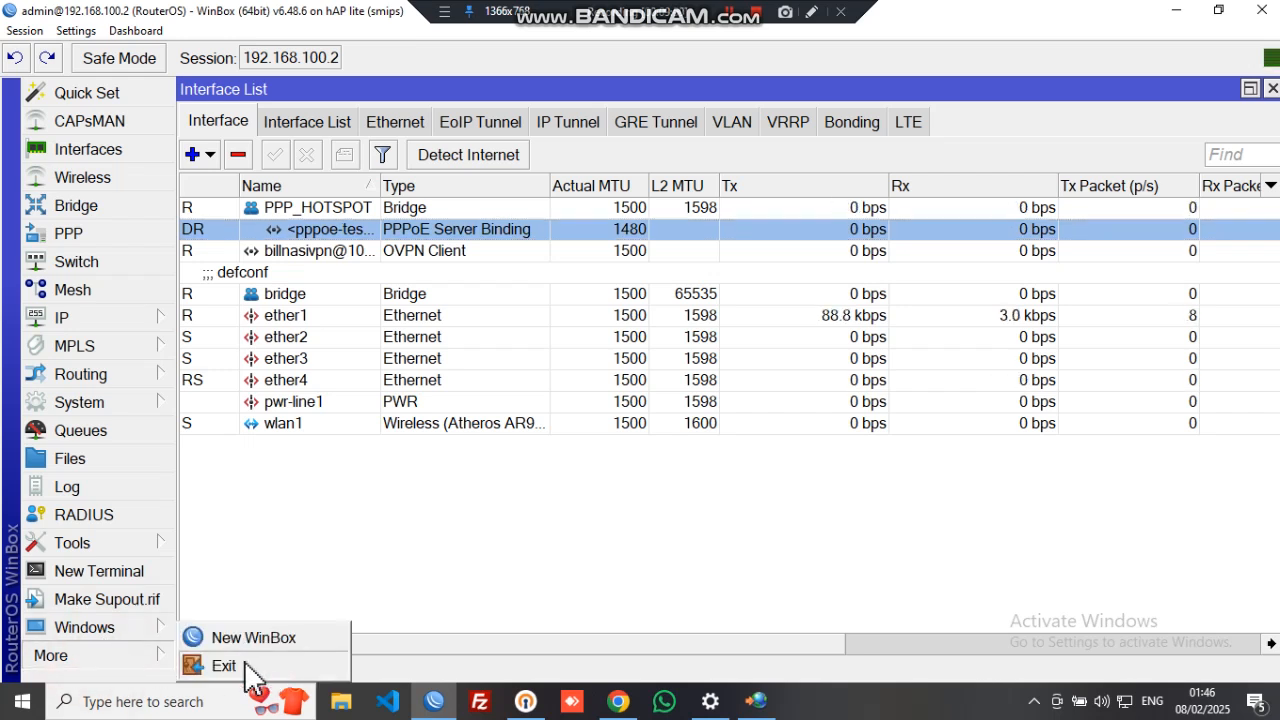